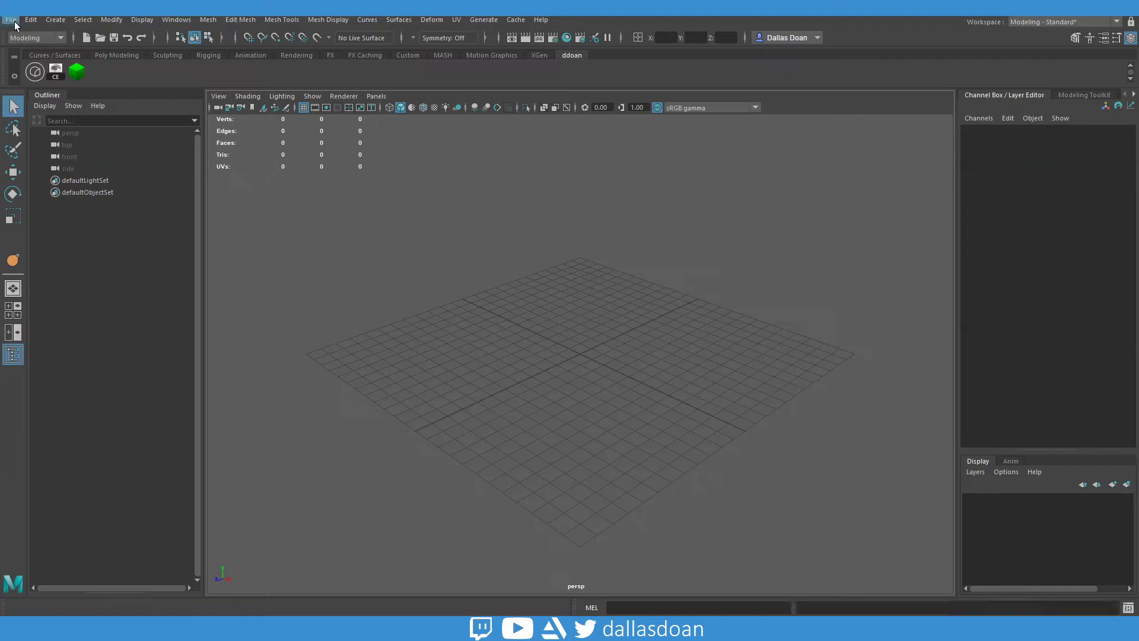
# Import the StylizedDagger staff concept image as an image plane and maximise the top view.
pyautogui.click(219, 96)
pyautogui.click(409, 358)
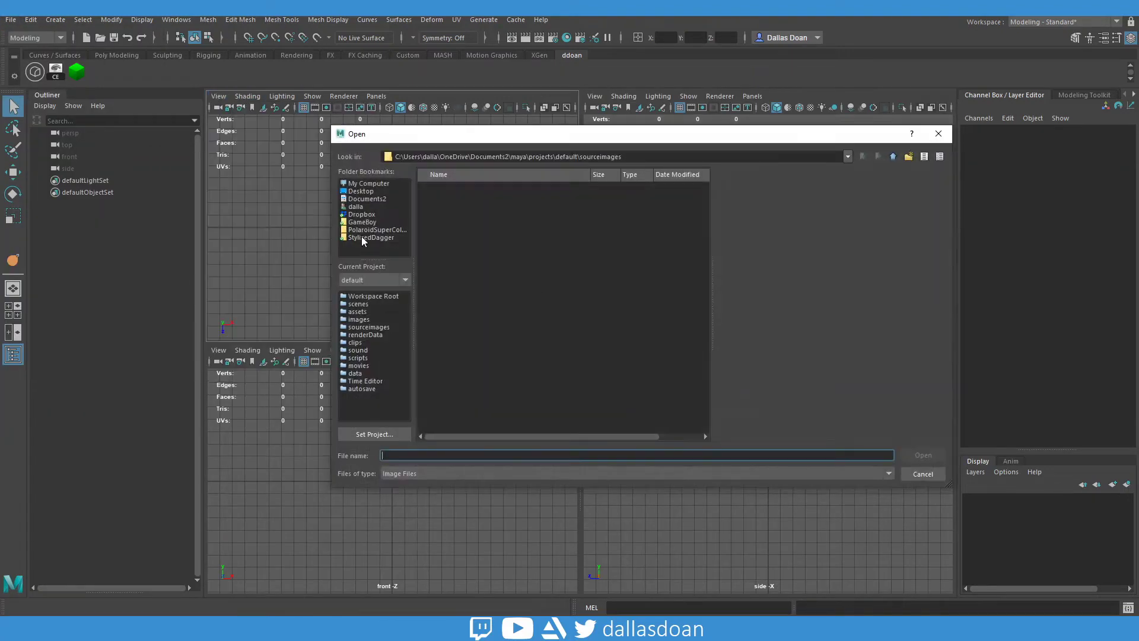
pyautogui.click(368, 237)
pyautogui.click(494, 188)
pyautogui.doubleClick(494, 187)
pyautogui.press('space')
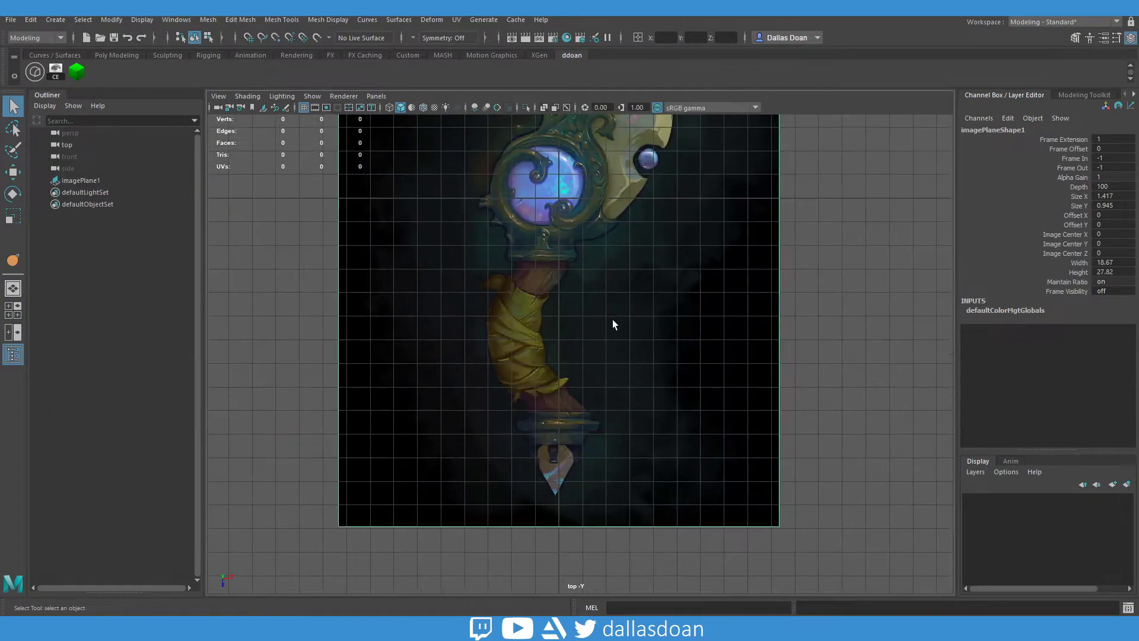
pyautogui.scroll(3, 613, 325)
# Create an eight-sided polygon cylinder and move it down onto the grip wrap.
pyautogui.press('e')
pyautogui.moveTo(535, 273); pyautogui.dragTo(527, 154)
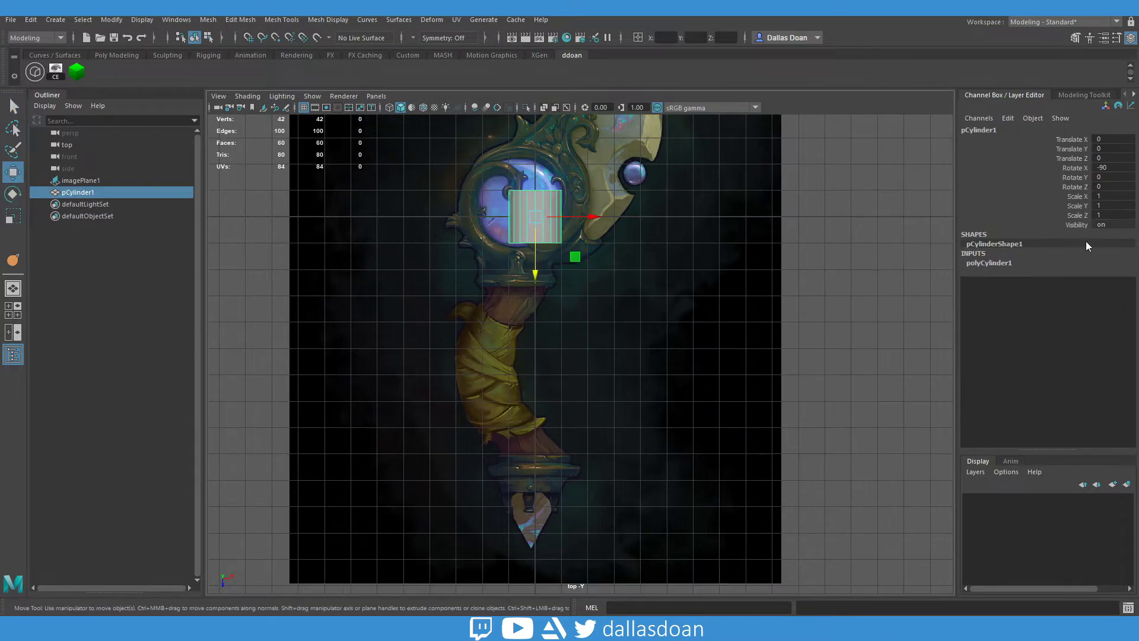
pyautogui.write('8')
pyautogui.press('Return')
pyautogui.moveTo(535, 274); pyautogui.dragTo(552, 427)
# Delete the cylinder's cap faces and check the shaft in perspective and four-view layouts.
pyautogui.scroll(3, 576, 377)
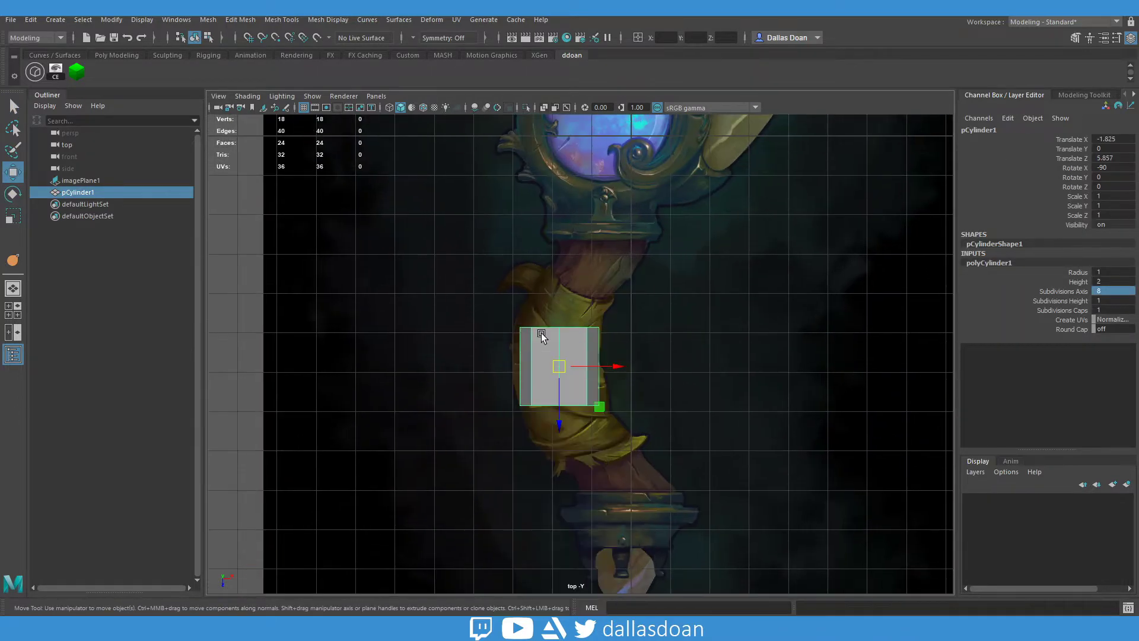
pyautogui.moveTo(555, 333); pyautogui.dragTo(621, 355, button='right')
pyautogui.press('Delete')
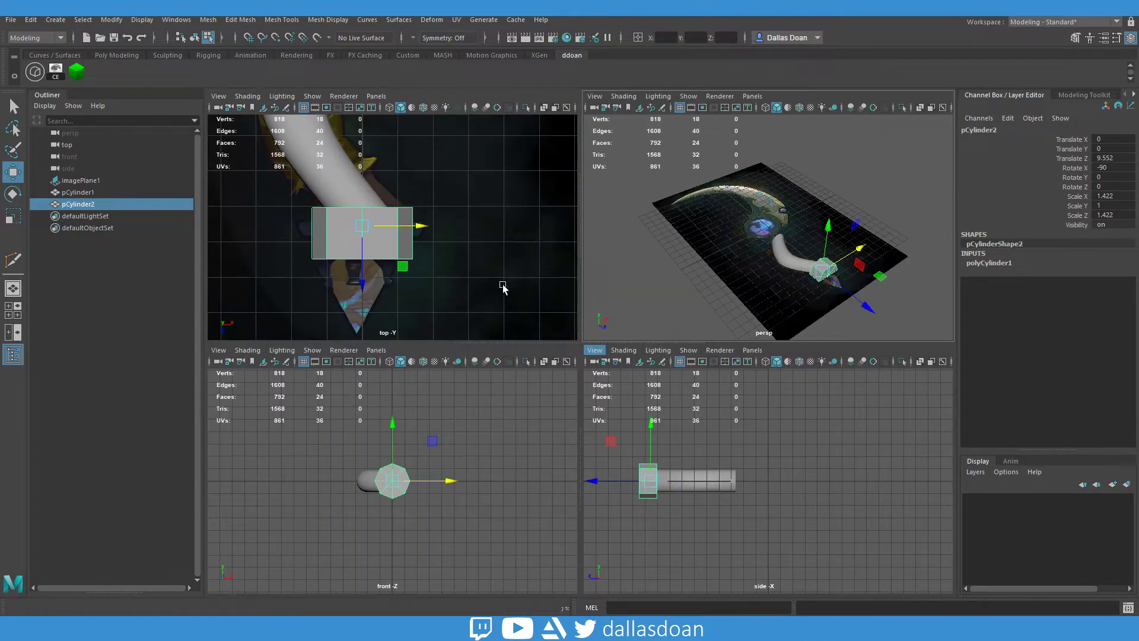
pyautogui.press('space')
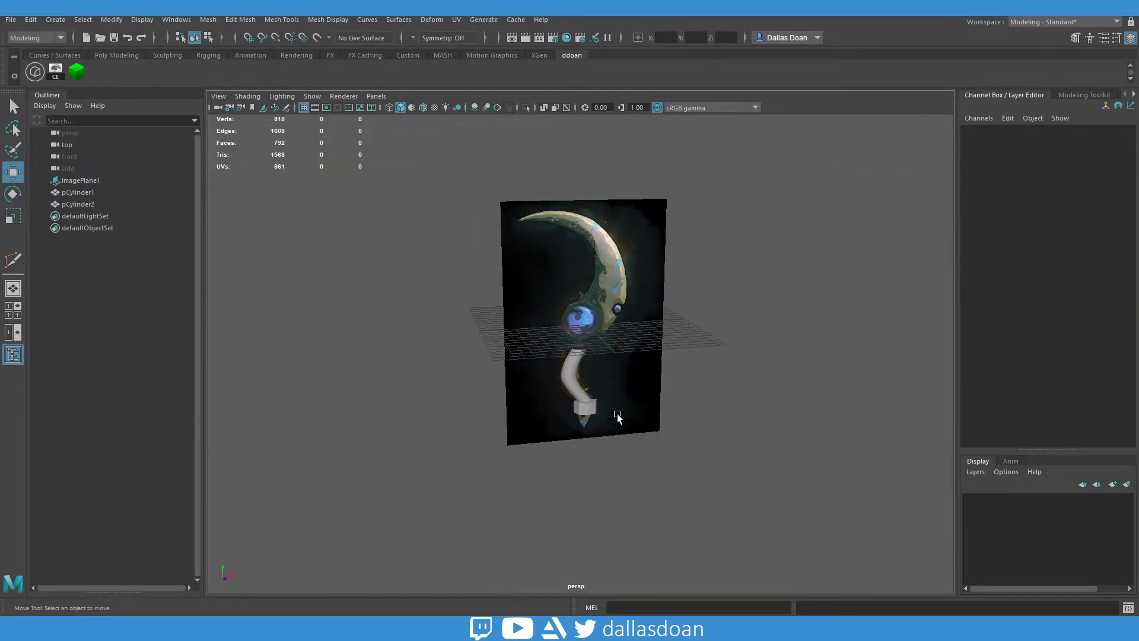
pyautogui.press('space')
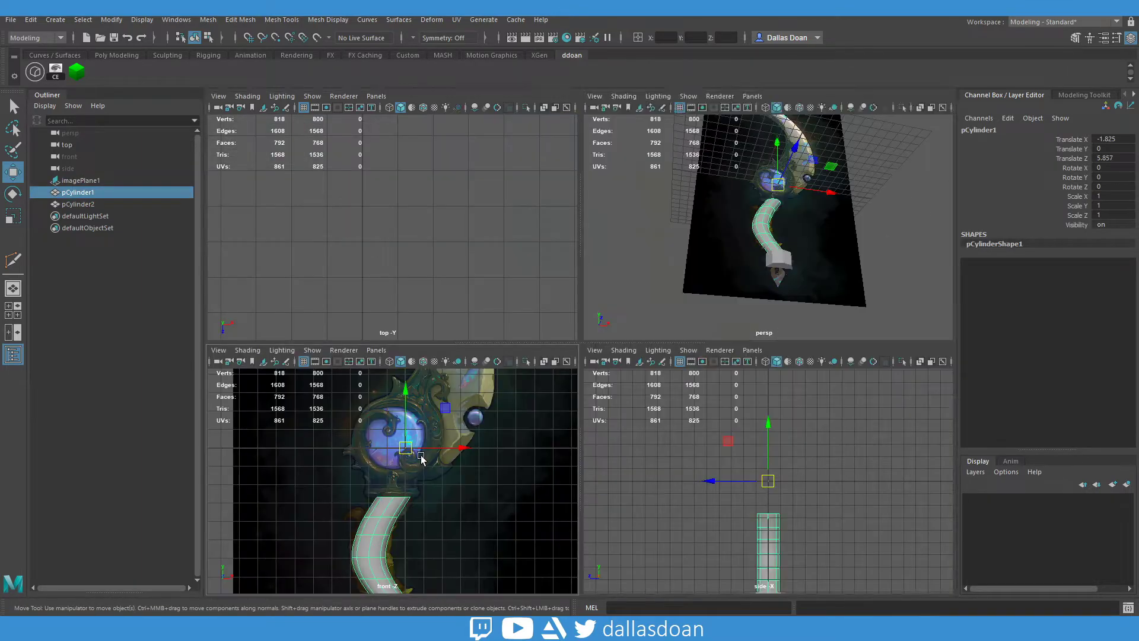
# In the front view, create a new cylinder and move it down to the staff tip.
pyautogui.press('space')
pyautogui.scroll(-3, 592, 405)
pyautogui.click(842, 384)
pyautogui.moveTo(837, 276)
pyautogui.keyDown('shift'); pyautogui.mouseDown(button='right')
pyautogui.moveTo(796, 294)
pyautogui.moveTo(773, 276)
pyautogui.mouseUp(button='right'); pyautogui.keyUp('shift')
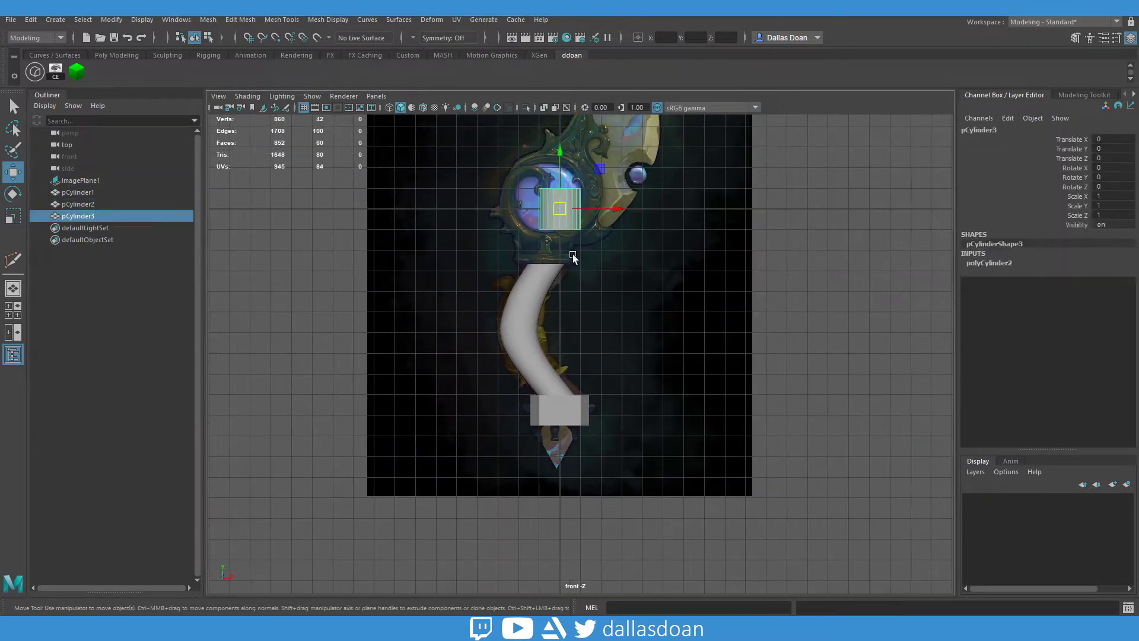
pyautogui.moveTo(549, 151); pyautogui.dragTo(550, 366)
pyautogui.scroll(3, 557, 415)
# Scale the tip cylinder's bottom vertices inward into a point, then select the lower band.
pyautogui.press('r')
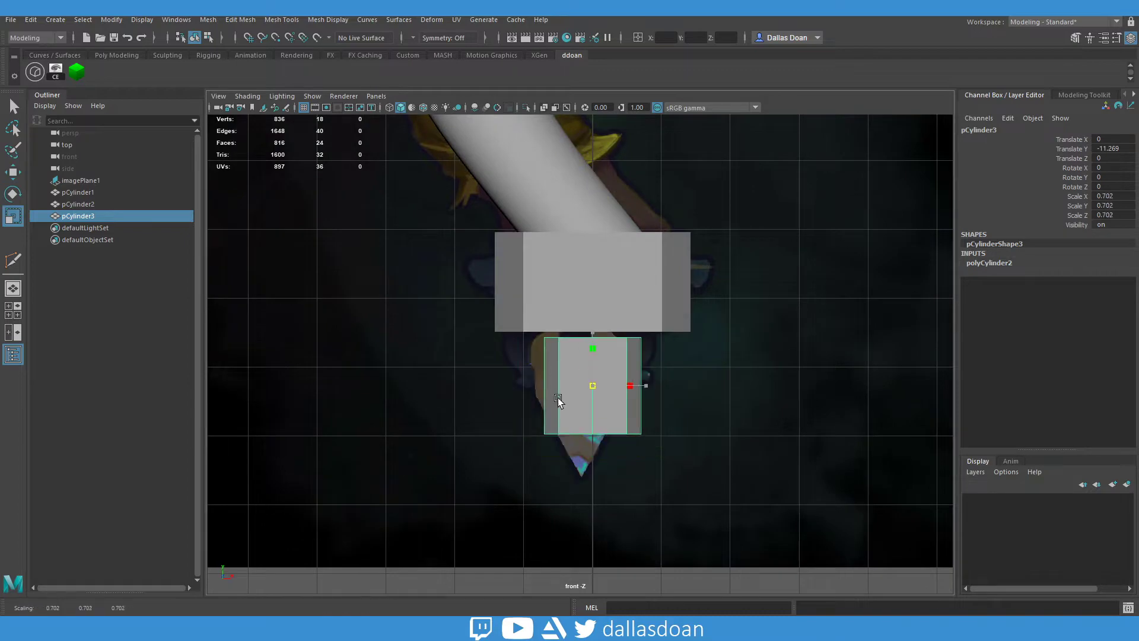
pyautogui.moveTo(562, 300); pyautogui.dragTo(562, 270, button='right')
pyautogui.moveTo(534, 451); pyautogui.dragTo(593, 480)
pyautogui.moveTo(563, 468); pyautogui.dragTo(571, 432)
pyautogui.press('F8')
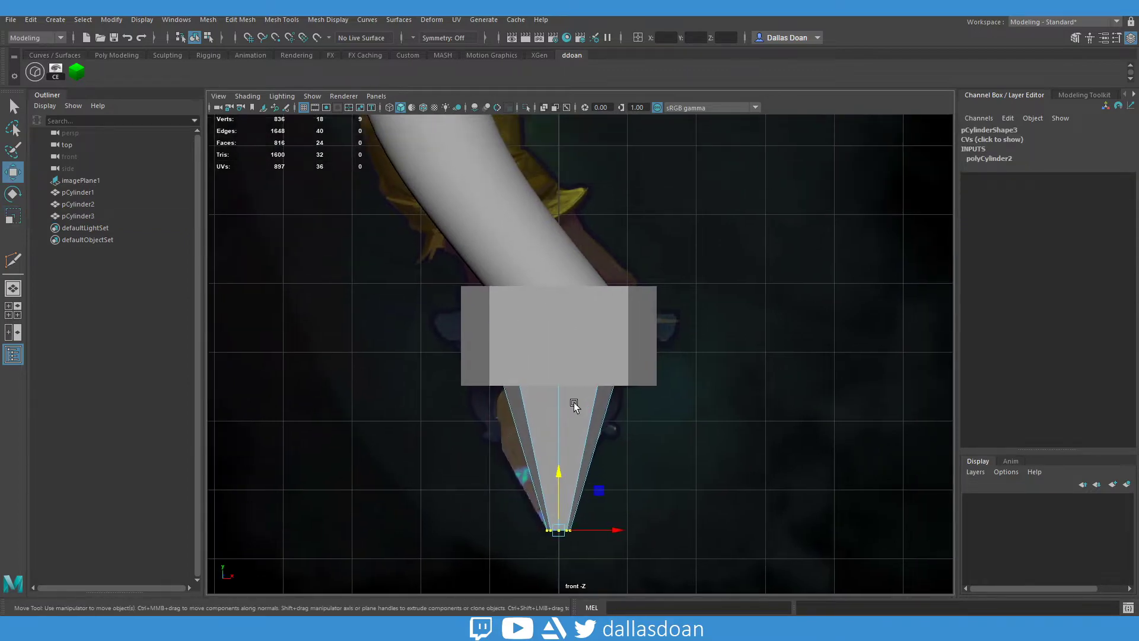
pyautogui.scroll(-5, 689, 356)
pyautogui.scroll(3, 555, 484)
pyautogui.click(561, 454)
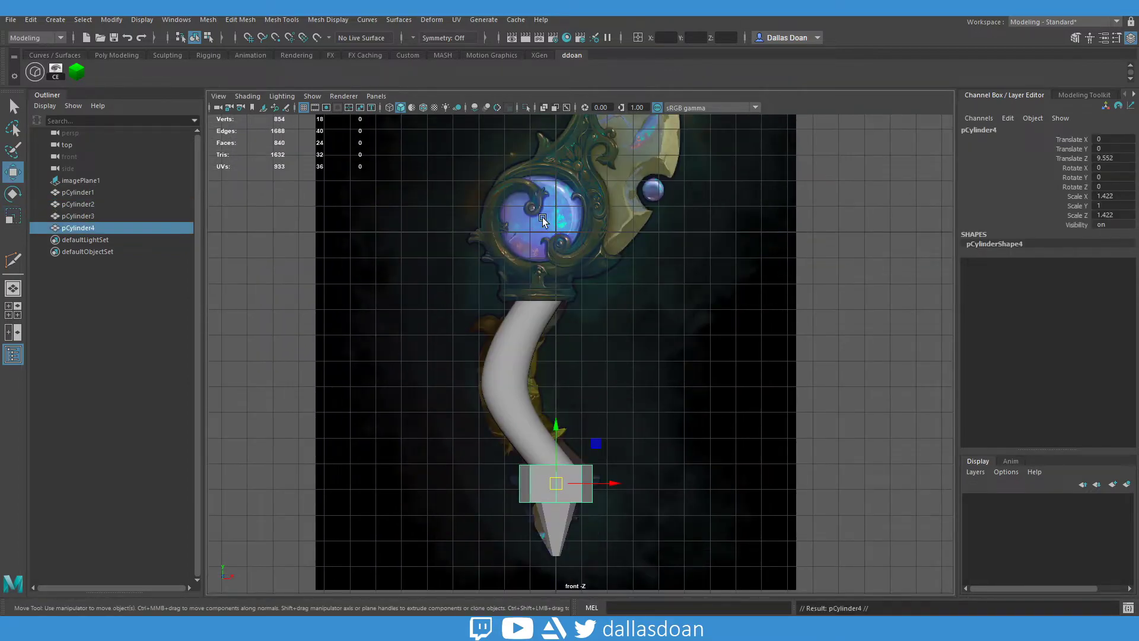
# Move the copied band up to the orb base and squash it to Scale Y 0.322.
pyautogui.moveTo(543, 221); pyautogui.dragTo(605, 317, button='middle')
pyautogui.scroll(3, 660, 361)
pyautogui.scroll(3, 487, 331)
pyautogui.press('r')
pyautogui.moveTo(479, 264); pyautogui.dragTo(523, 321)
pyautogui.scroll(-5, 497, 262)
# Bring the curved shaft into view and select it.
pyautogui.press('w')
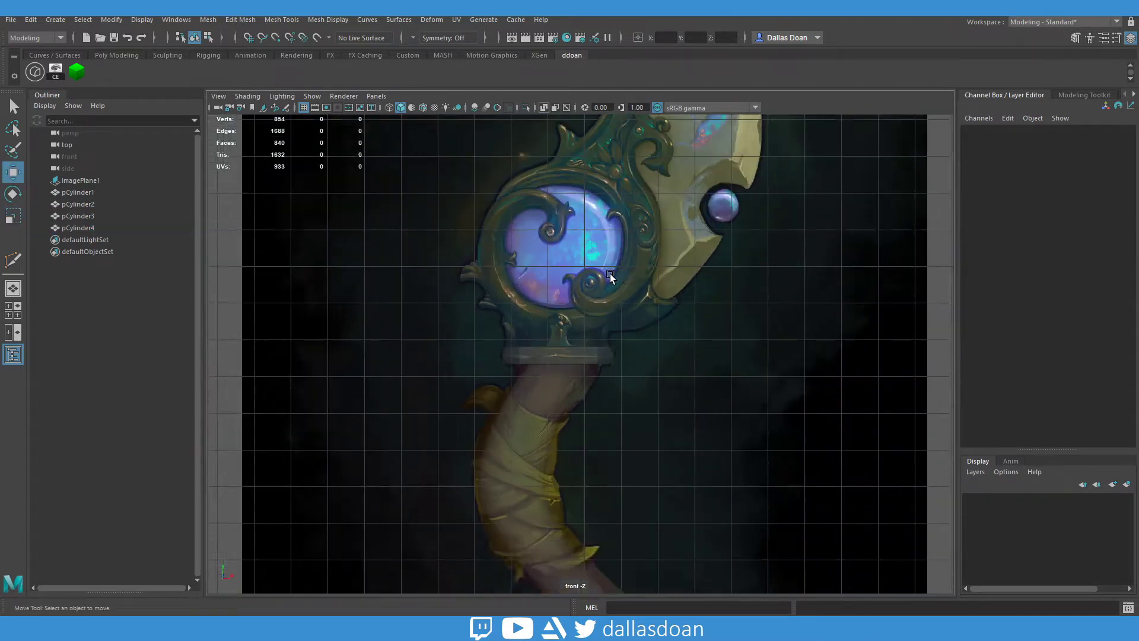
pyautogui.scroll(2, 606, 272)
pyautogui.scroll(3, 576, 310)
pyautogui.click(572, 389)
pyautogui.hotkey('ctrl', 'z')
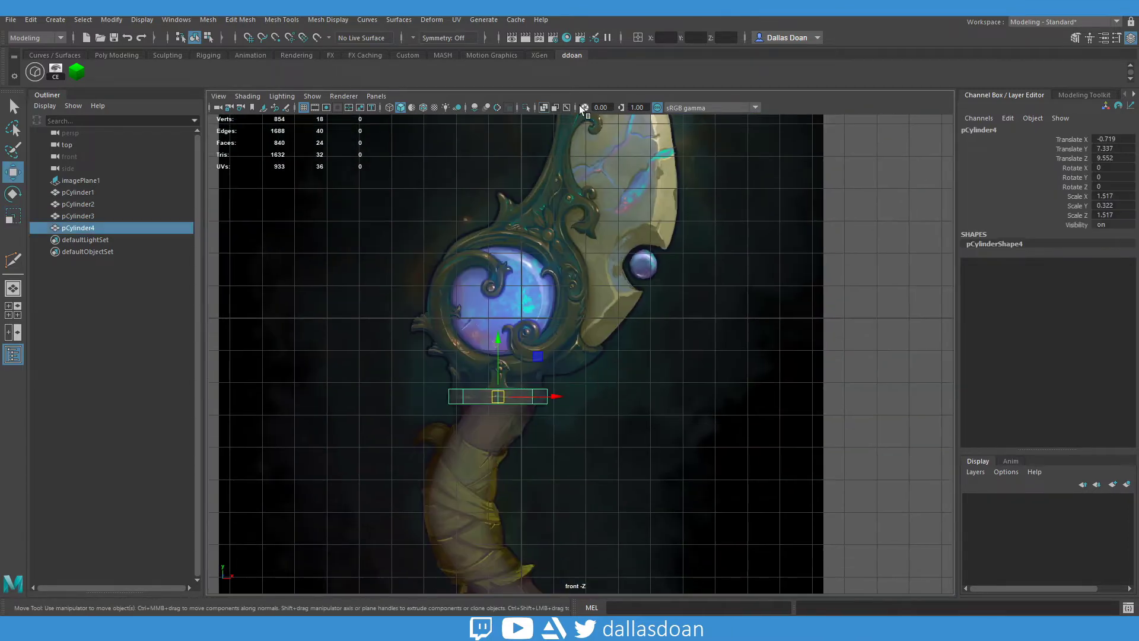
pyautogui.keyDown('alt'); pyautogui.moveTo(537, 398); pyautogui.dragTo(526, 293, button='middle'); pyautogui.keyUp('alt')
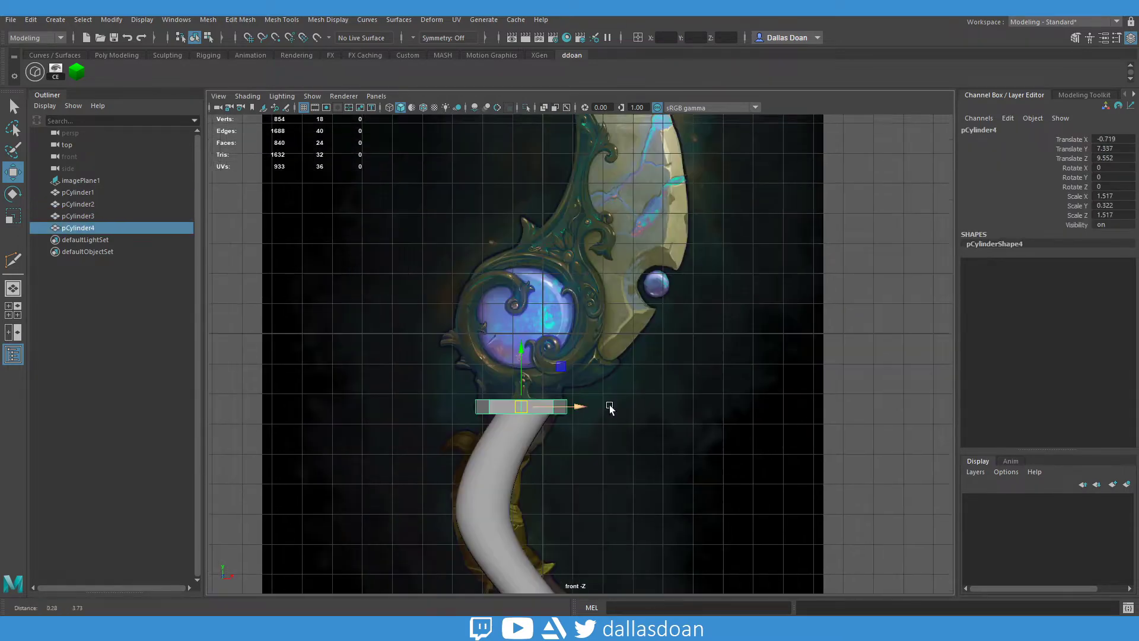
pyautogui.scroll(2, 527, 399)
pyautogui.click(526, 399)
pyautogui.scroll(2, 527, 398)
# Reposition the shaft's top and middle vertex rows to follow the wrapped grip.
pyautogui.moveTo(451, 223); pyautogui.dragTo(427, 208, button='right')
pyautogui.moveTo(451, 252); pyautogui.dragTo(588, 276)
pyautogui.press('r')
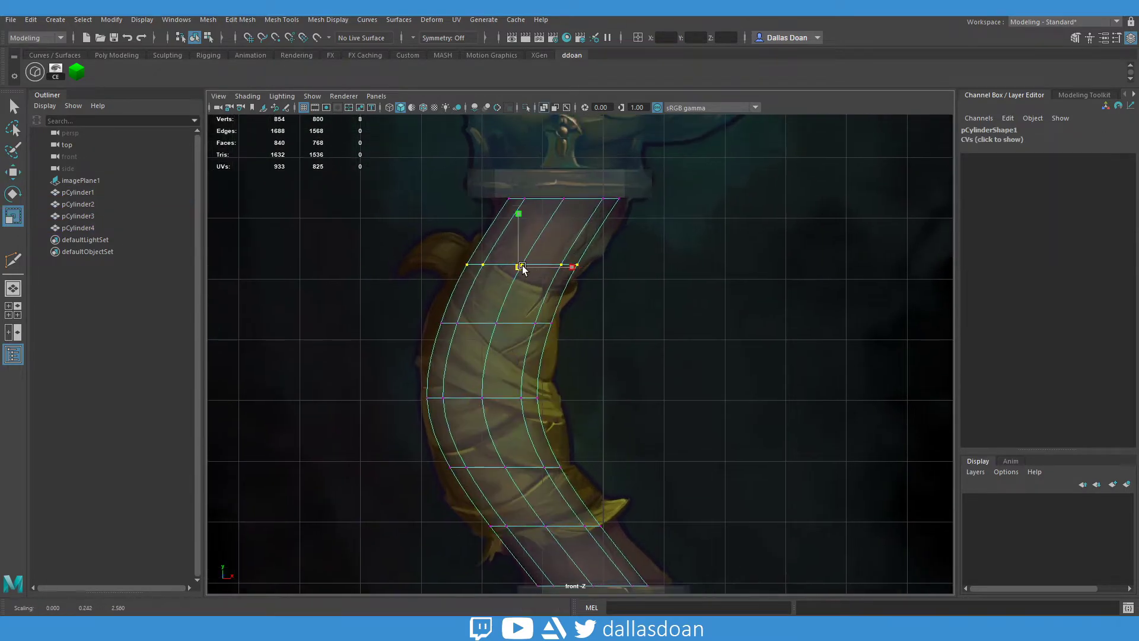
pyautogui.keyDown('alt'); pyautogui.moveTo(556, 198); pyautogui.dragTo(545, 151, button='middle'); pyautogui.keyUp('alt')
pyautogui.moveTo(410, 264); pyautogui.dragTo(552, 285)
pyautogui.press('w')
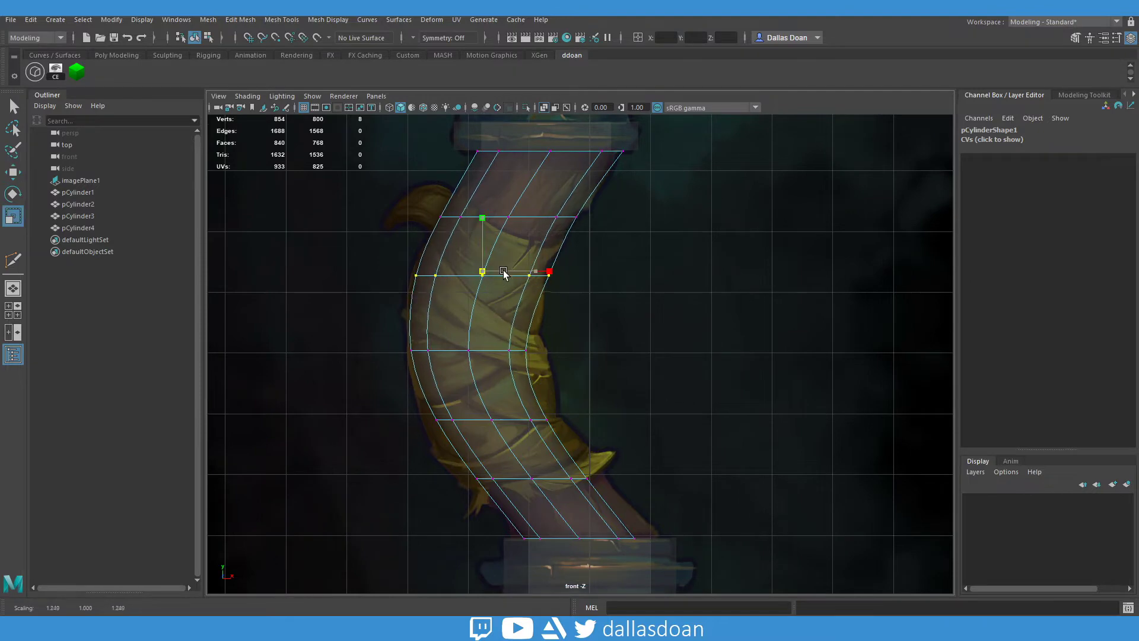
pyautogui.keyDown('alt'); pyautogui.moveTo(503, 272); pyautogui.dragTo(504, 240, button='middle'); pyautogui.keyUp('alt')
pyautogui.moveTo(392, 308); pyautogui.dragTo(540, 319)
# Scale the lower shaft rows to the grip's width and line the bottom row up with the band.
pyautogui.press('w')
pyautogui.keyDown('alt'); pyautogui.moveTo(526, 325); pyautogui.dragTo(516, 291, button='middle'); pyautogui.keyUp('alt')
pyautogui.press('r')
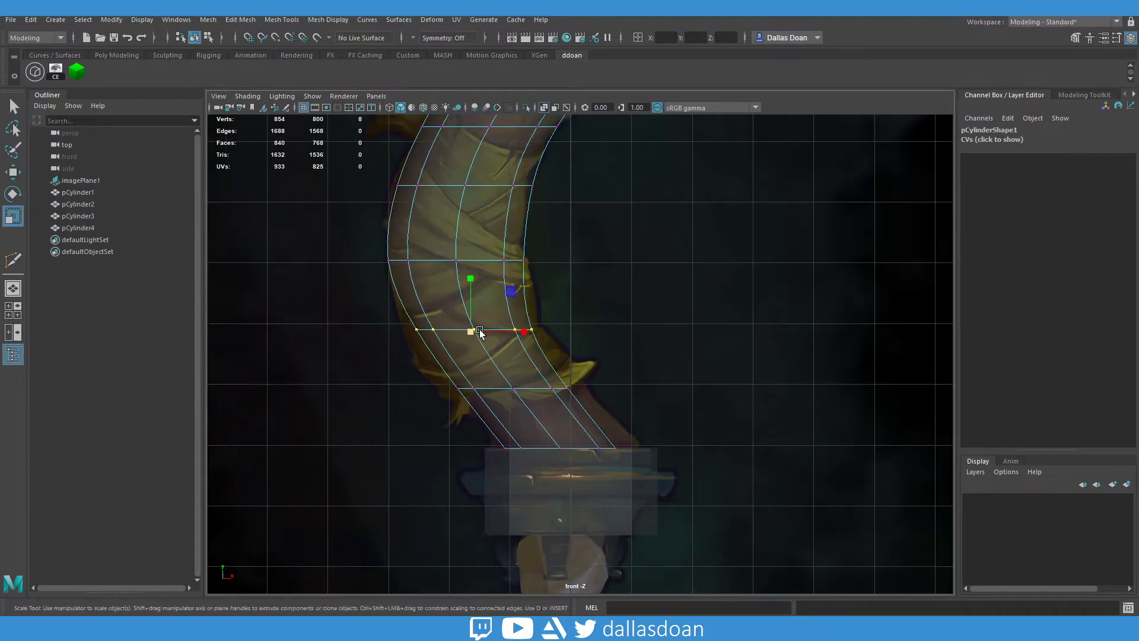
pyautogui.moveTo(392, 344); pyautogui.dragTo(552, 363)
pyautogui.keyDown('alt'); pyautogui.moveTo(552, 363); pyautogui.dragTo(534, 278, button='middle'); pyautogui.keyUp('alt')
pyautogui.moveTo(392, 313); pyautogui.dragTo(561, 350)
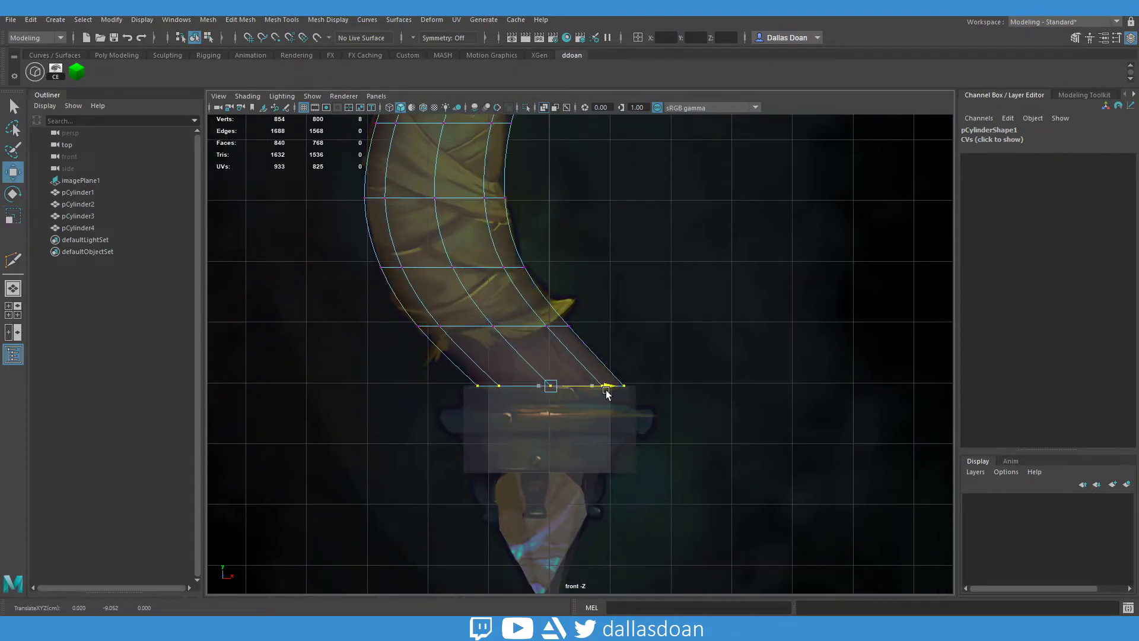
# Return to object mode and select and frame the lower band cylinder.
pyautogui.press('F8')
pyautogui.press('f')
pyautogui.click(605, 543)
pyautogui.press('f')
pyautogui.scroll(2, 499, 368)
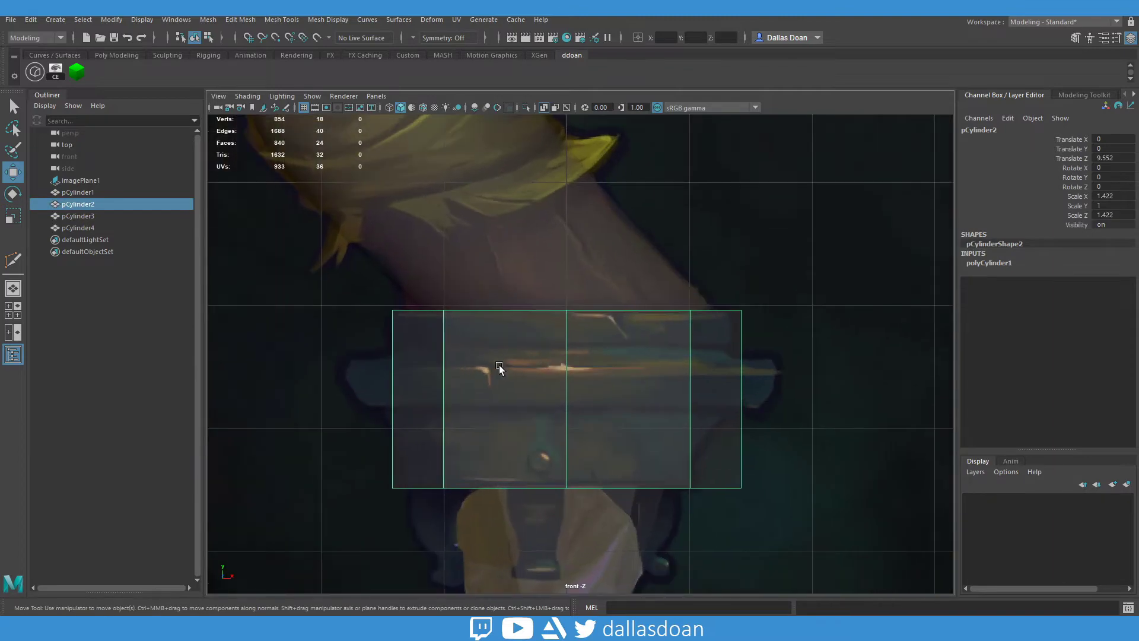
# Insert two horizontal edge loops across the lower band.
pyautogui.moveTo(525, 365); pyautogui.dragTo(525, 333, button='right')
pyautogui.click(567, 344)
pyautogui.click(566, 408)
pyautogui.press('w')
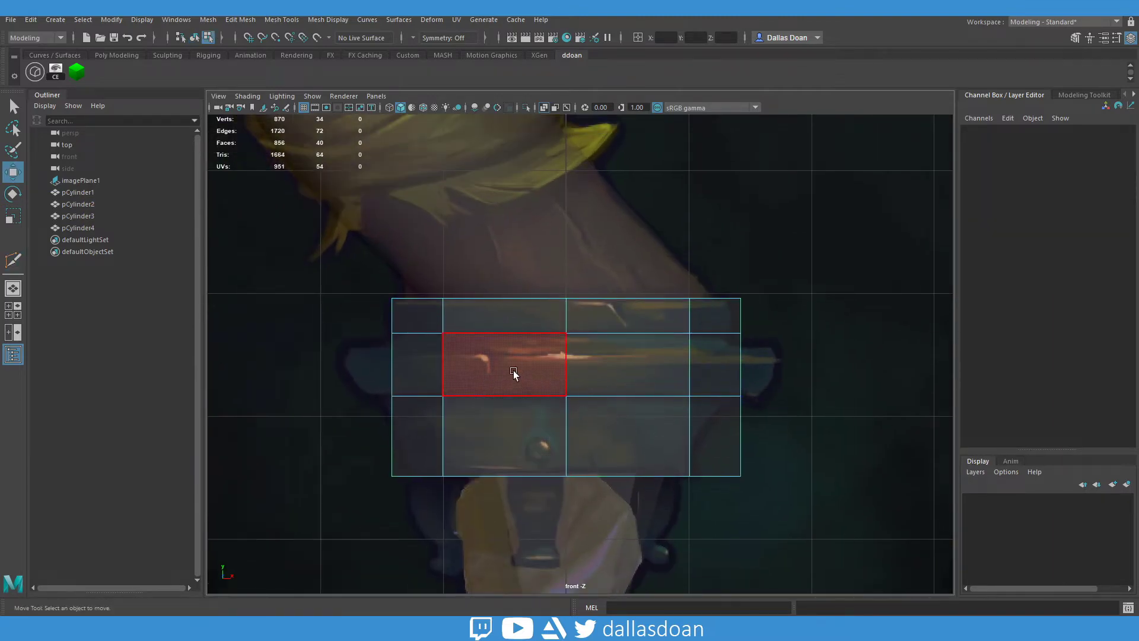
pyautogui.press('space')
# Crease the band's top edge loop with the Crease Tool.
pyautogui.press('f')
pyautogui.moveTo(599, 368); pyautogui.dragTo(599, 332, button='right')
pyautogui.doubleClick(617, 321)
pyautogui.keyDown('shift'); pyautogui.moveTo(598, 401); pyautogui.dragTo(596, 402, button='right'); pyautogui.keyUp('shift')
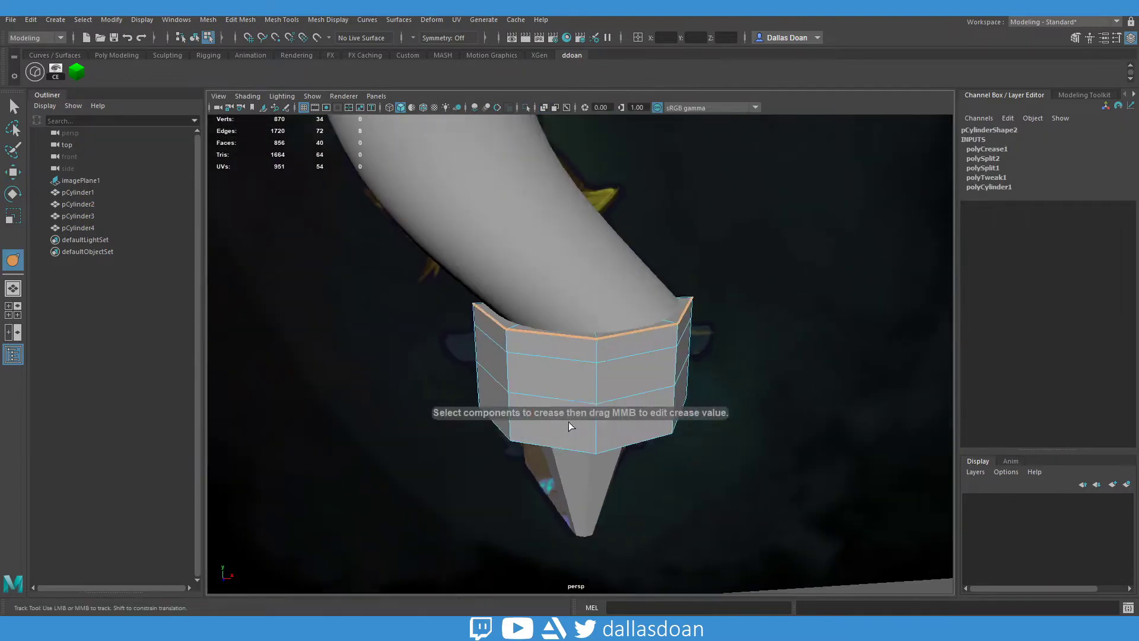
pyautogui.press('space')
pyautogui.press('space')
pyautogui.keyDown('alt'); pyautogui.moveTo(714, 446); pyautogui.dragTo(554, 455, button='middle'); pyautogui.keyUp('alt')
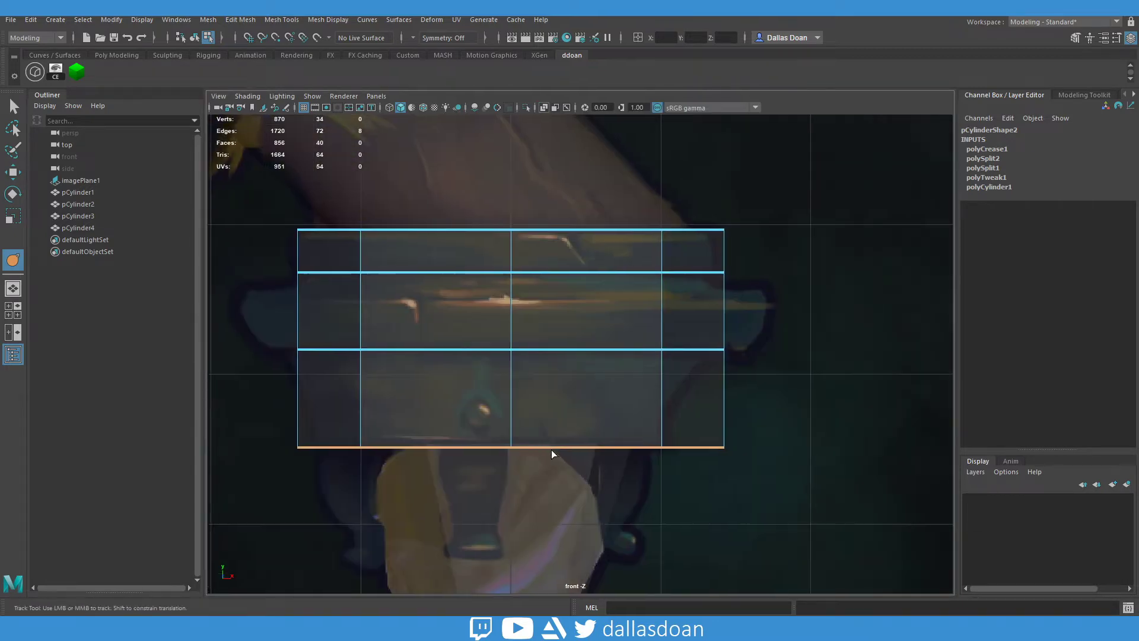
# Select the band's middle faces and extrude them with Ctrl+E.
pyautogui.press('w')
pyautogui.press('F9')
pyautogui.press('F11')
pyautogui.moveTo(333, 332); pyautogui.dragTo(624, 394)
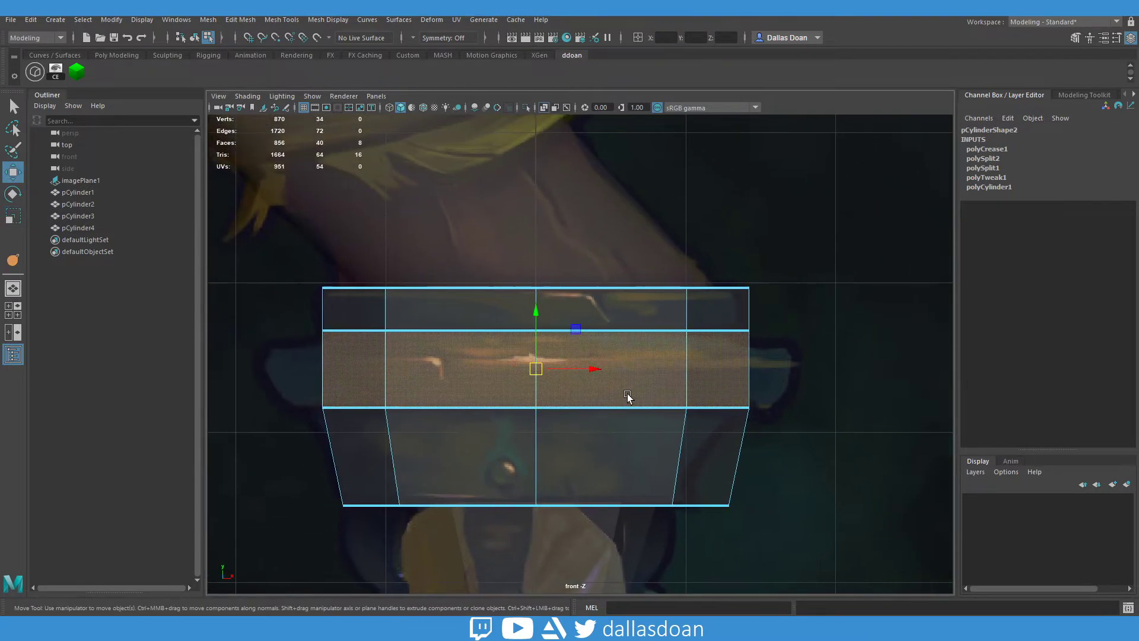
pyautogui.hotkey('ctrl', 'e')
pyautogui.press('space')
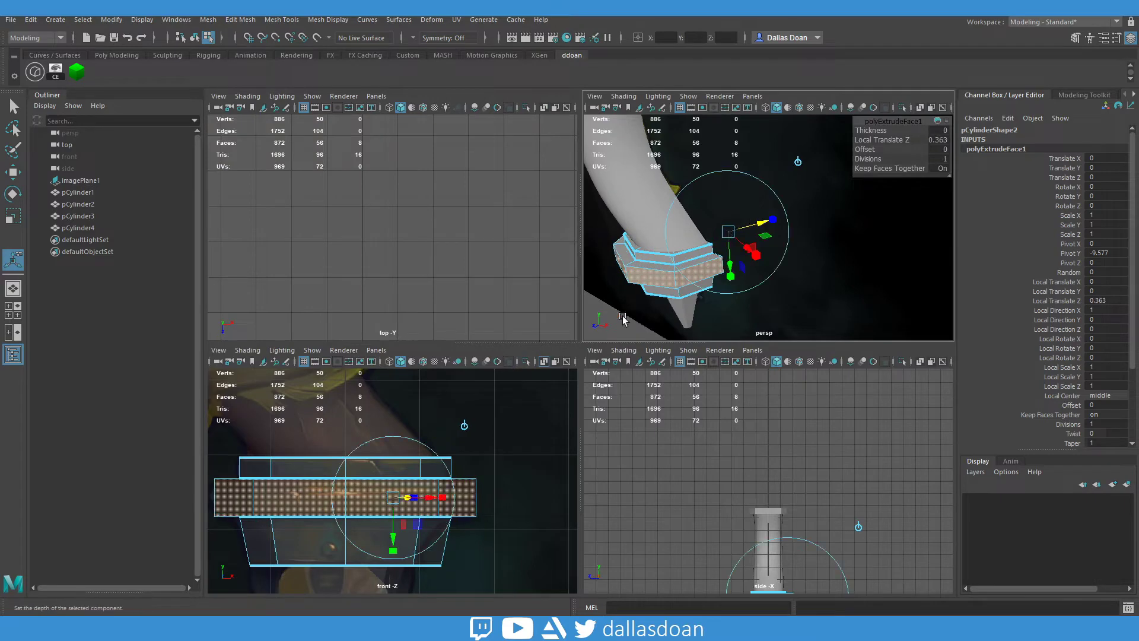
pyautogui.press('space')
# Crease the extruded band's edges and scale the middle band outward.
pyautogui.keyDown('shift'); pyautogui.moveTo(629, 279); pyautogui.dragTo(714, 329, button='right'); pyautogui.keyUp('shift')
pyautogui.moveTo(715, 328); pyautogui.dragTo(853, 368, button='middle')
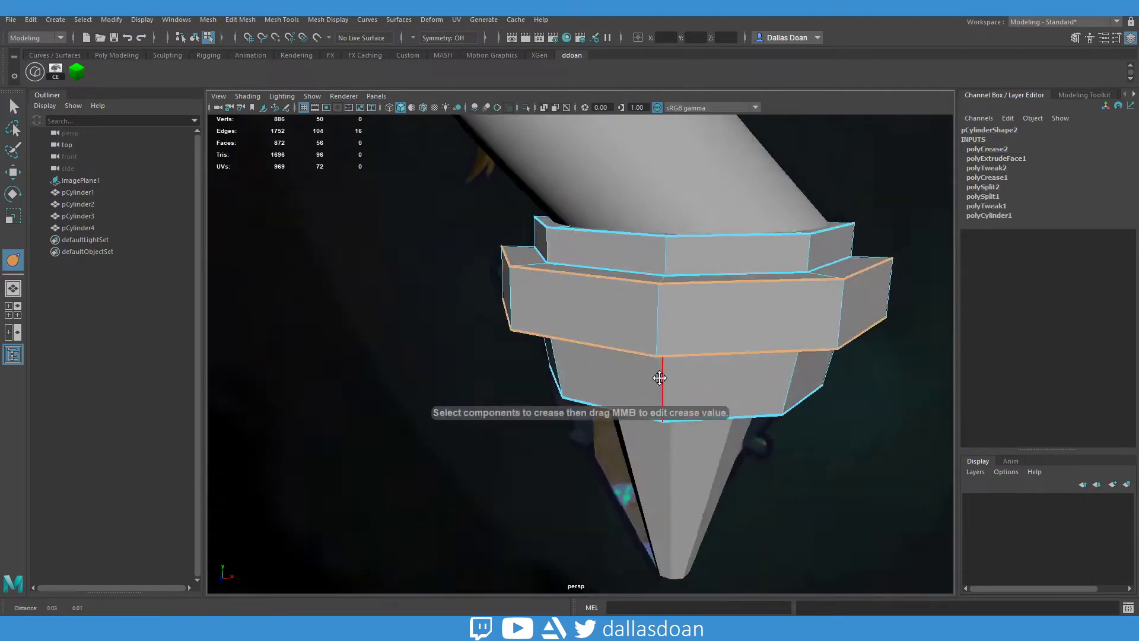
pyautogui.press('space')
pyautogui.press('space')
pyautogui.press('r')
pyautogui.moveTo(579, 338); pyautogui.dragTo(588, 339)
# Select and move the band's lower edge vertices.
pyautogui.moveTo(587, 340)
pyautogui.keyDown('alt'); pyautogui.mouseDown(button='middle')
pyautogui.moveTo(516, 399)
pyautogui.moveTo(420, 376)
pyautogui.mouseUp(button='middle'); pyautogui.keyUp('alt')
pyautogui.hotkey('ctrl', 'F9')
pyautogui.press('w')
pyautogui.scroll(3, 372, 318)
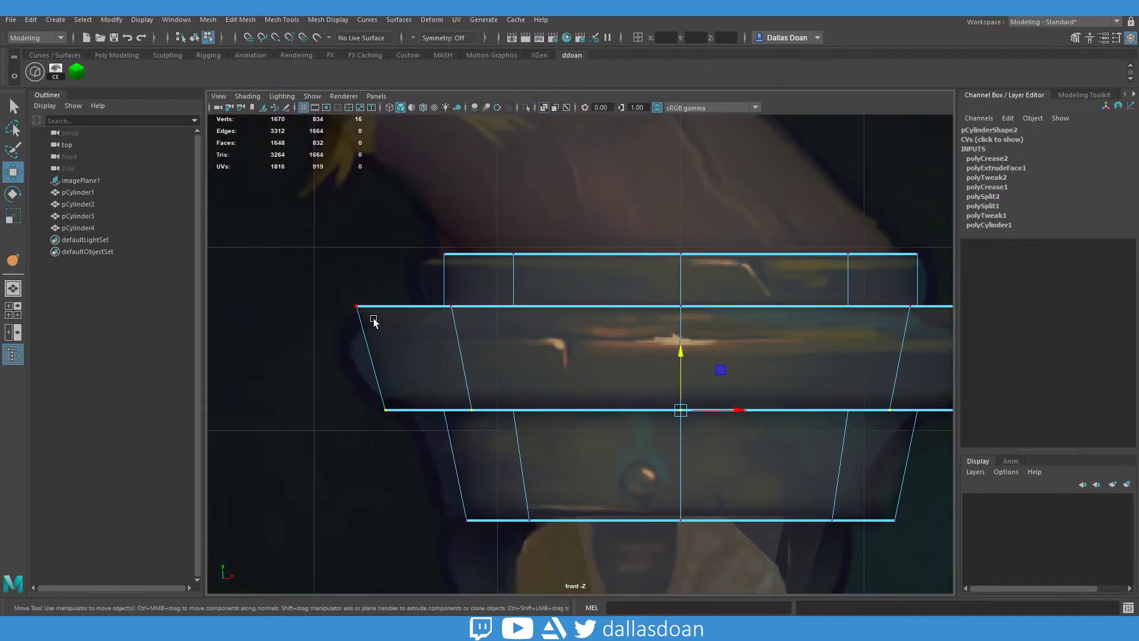
pyautogui.scroll(-2, 374, 320)
pyautogui.scroll(2, 582, 271)
# Select the top band's faces and scale them.
pyautogui.press('F11')
pyautogui.click(535, 288)
pyautogui.press('r')
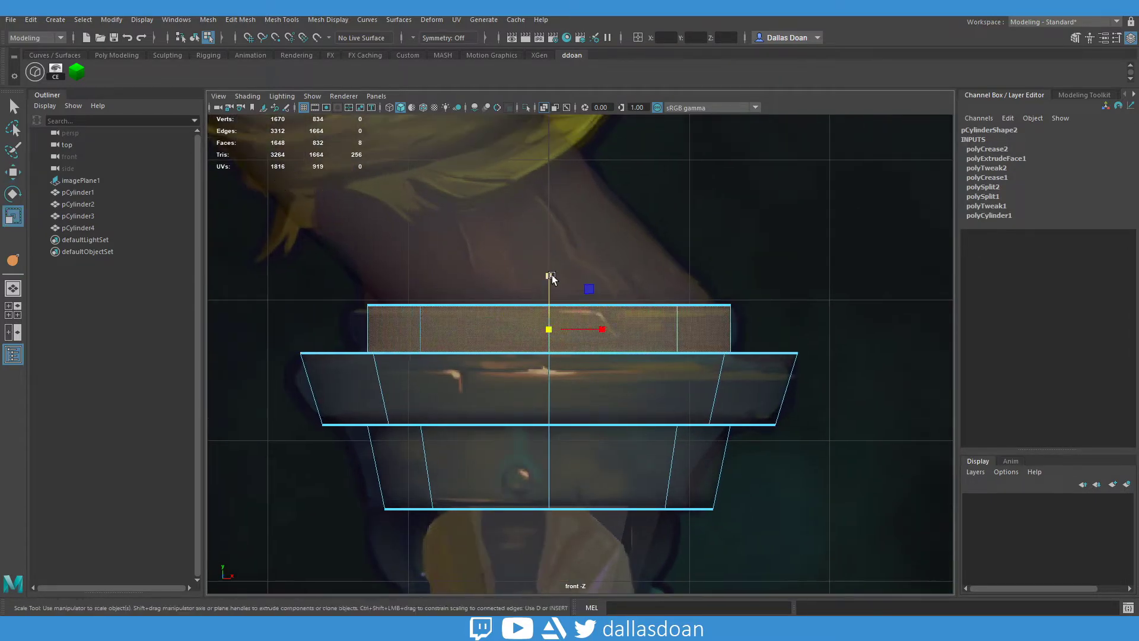
pyautogui.keyDown('alt'); pyautogui.moveTo(537, 405); pyautogui.dragTo(557, 334, button='middle'); pyautogui.keyUp('alt')
# Insert edge loops across the middle and lower bands and scale them outward to round them.
pyautogui.keyDown('shift'); pyautogui.moveTo(396, 303); pyautogui.dragTo(438, 321, button='right'); pyautogui.keyUp('shift')
pyautogui.keyDown('ctrl'); pyautogui.click(529, 309); pyautogui.keyUp('ctrl')
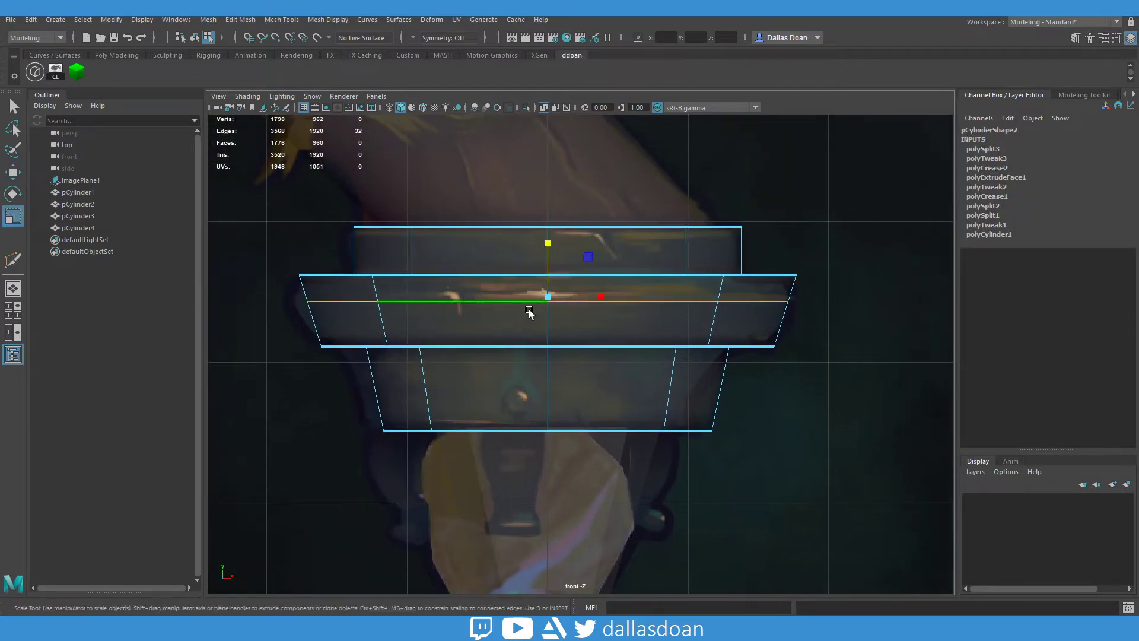
pyautogui.moveTo(528, 308); pyautogui.dragTo(572, 326)
pyautogui.keyDown('alt'); pyautogui.moveTo(572, 326); pyautogui.dragTo(480, 347, button='middle'); pyautogui.keyUp('alt')
pyautogui.keyDown('shift'); pyautogui.moveTo(481, 347); pyautogui.dragTo(495, 331, button='right'); pyautogui.keyUp('shift')
pyautogui.click(510, 333)
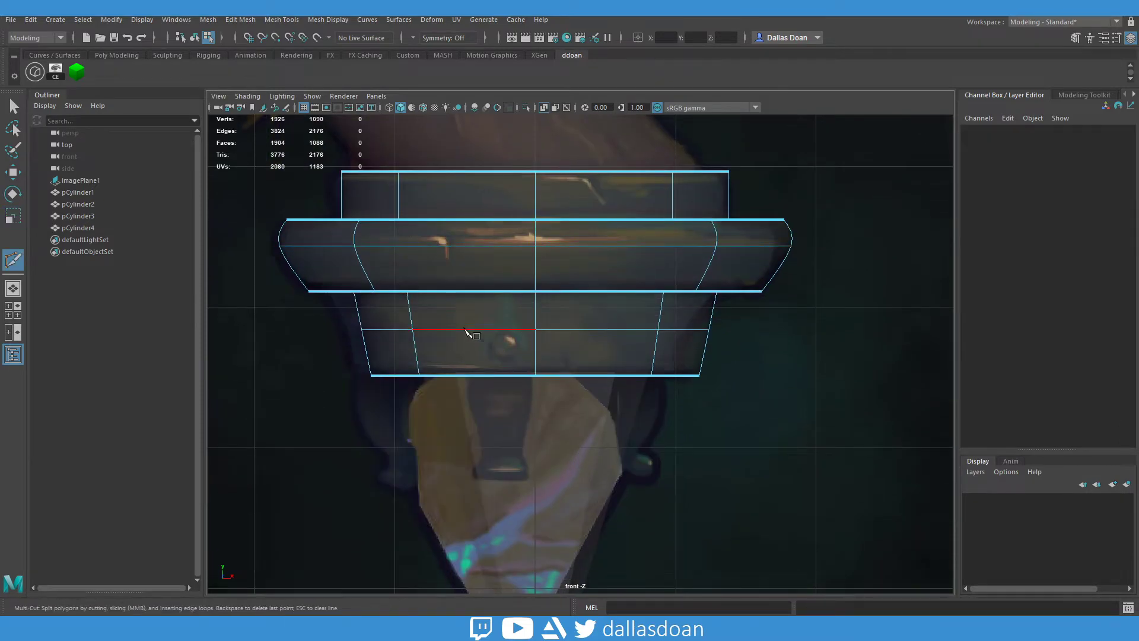
pyautogui.moveTo(534, 334); pyautogui.dragTo(551, 356)
pyautogui.keyDown('alt'); pyautogui.moveTo(552, 356); pyautogui.dragTo(545, 334, button='middle'); pyautogui.keyUp('alt')
pyautogui.scroll(-3, 544, 334)
# Return to object mode with opaque shading and select the pointed tip cone.
pyautogui.moveTo(585, 299); pyautogui.dragTo(617, 279, button='right')
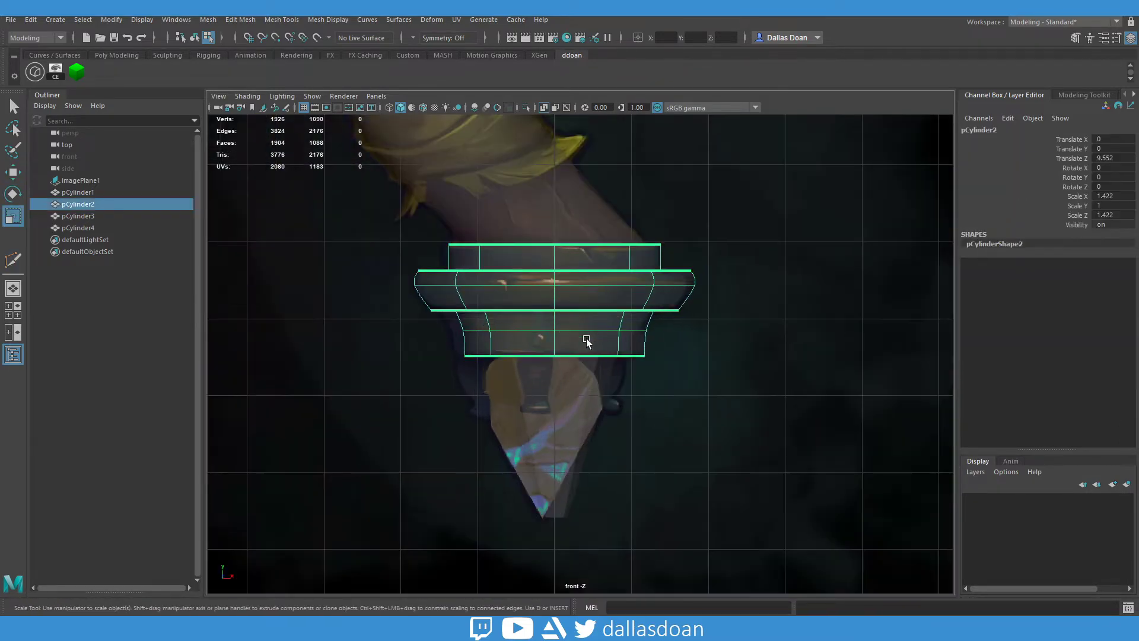
pyautogui.hotkey('alt', 'x')
pyautogui.moveTo(547, 297); pyautogui.dragTo(546, 380, button='right')
pyautogui.scroll(-2, 605, 357)
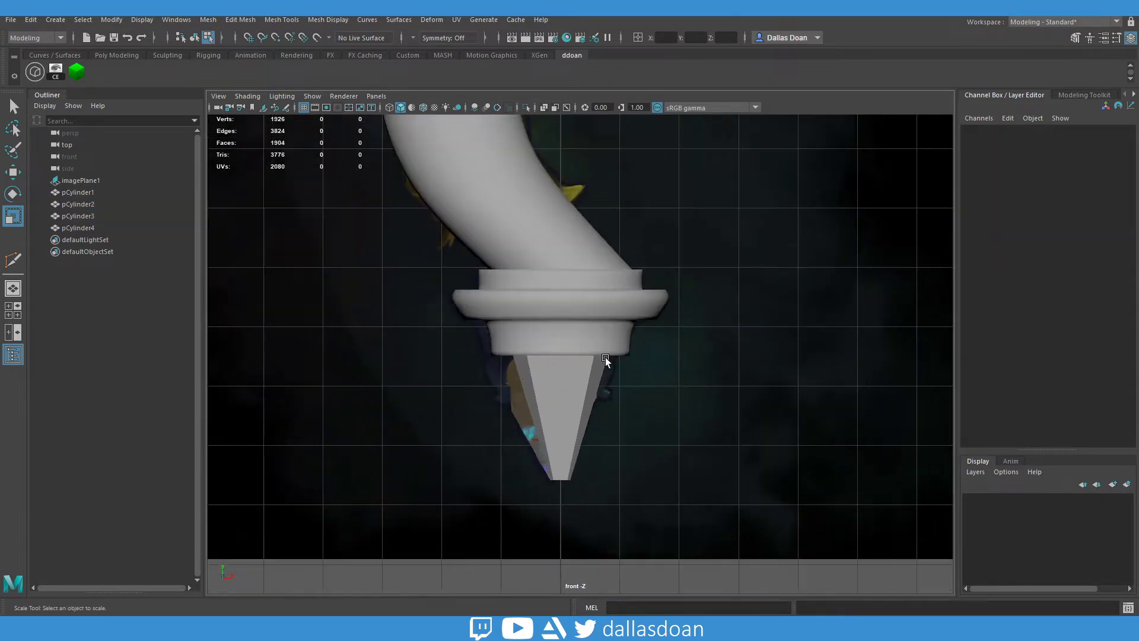
pyautogui.moveTo(569, 291); pyautogui.dragTo(567, 360, button='right')
pyautogui.scroll(3, 468, 379)
# Scale the cone's selected vertices and toggle its smooth preview on and off.
pyautogui.press('w')
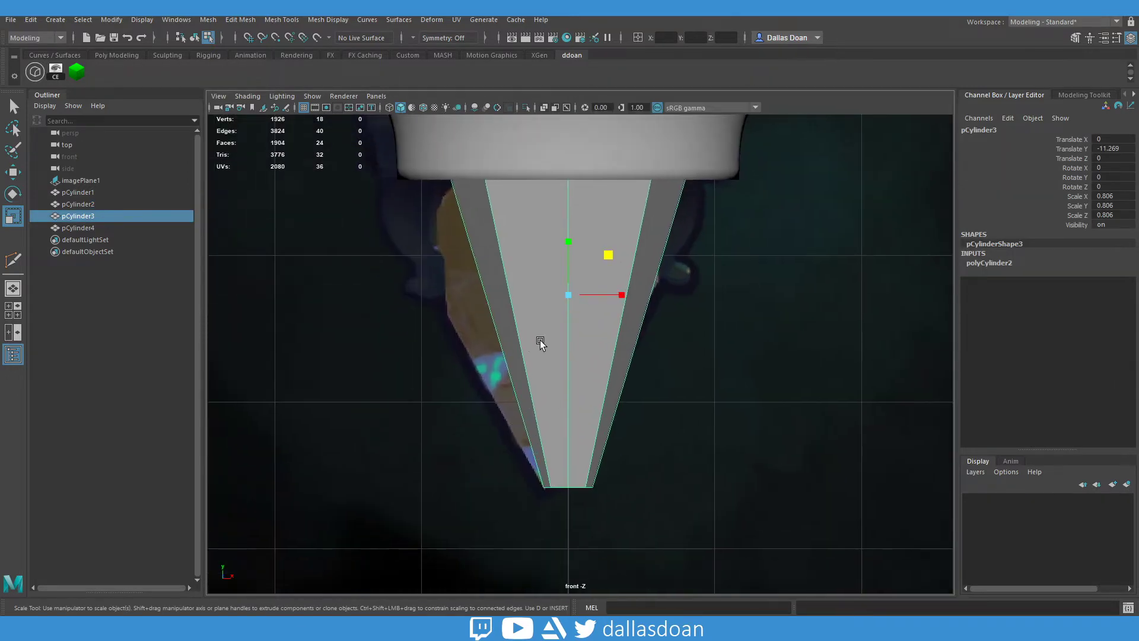
pyautogui.moveTo(469, 257); pyautogui.dragTo(461, 261, button='right')
pyautogui.press('3')
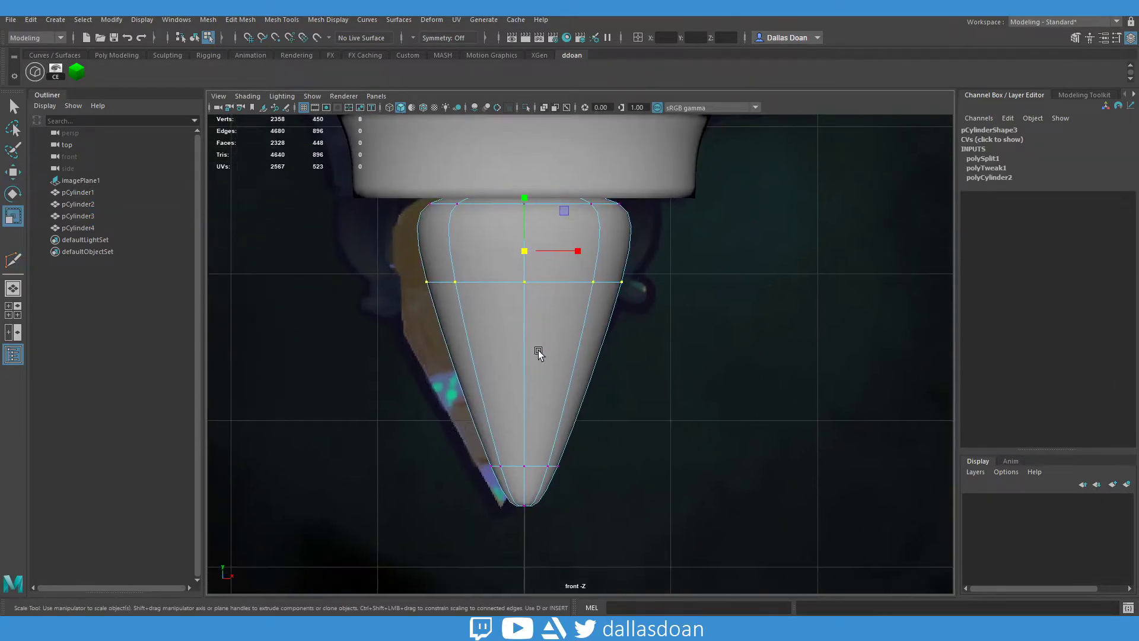
pyautogui.press('1')
pyautogui.press('r')
# Frame the cone's bottom in perspective and isolate the cone.
pyautogui.press('f')
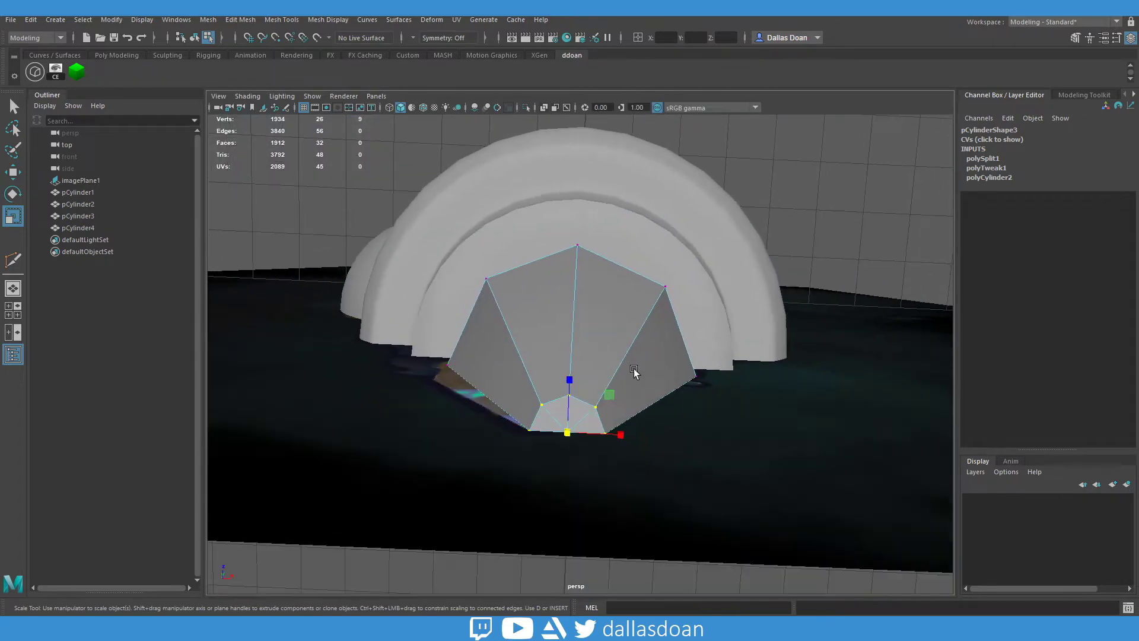
pyautogui.press('w')
pyautogui.scroll(3, 594, 416)
pyautogui.keyDown('alt'); pyautogui.moveTo(615, 460); pyautogui.dragTo(584, 297); pyautogui.keyUp('alt')
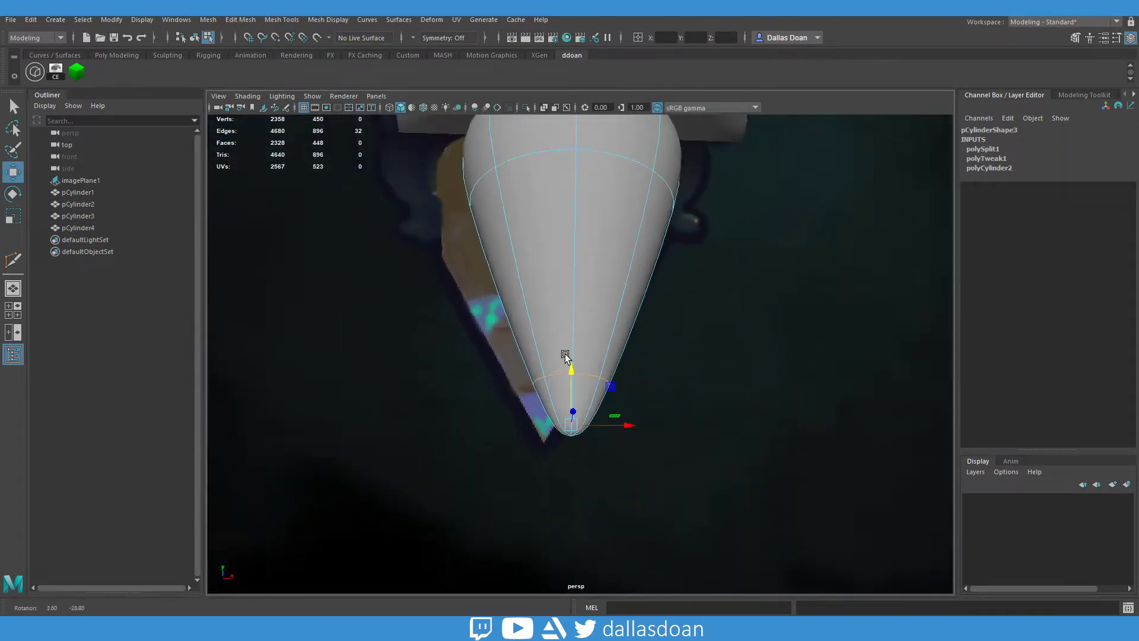
pyautogui.scroll(-4, 585, 297)
pyautogui.moveTo(591, 270)
pyautogui.mouseDown(button='right')
pyautogui.moveTo(590, 254)
pyautogui.moveTo(612, 290)
pyautogui.moveTo(585, 333)
pyautogui.mouseUp(button='right')
pyautogui.hotkey('ctrl', '1')
pyautogui.hotkey('ctrl', '1')
# Crease the cone's bottom edges and clear the selection.
pyautogui.press('3')
pyautogui.moveTo(595, 318); pyautogui.dragTo(847, 313, button='middle')
pyautogui.press('w')
pyautogui.scroll(-5, 614, 364)
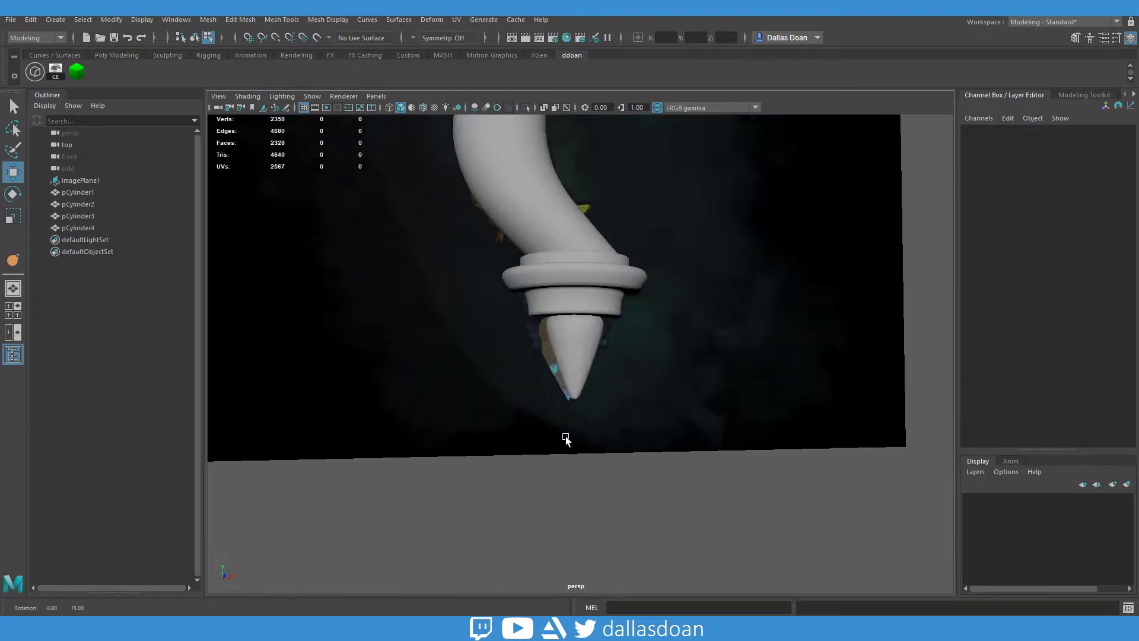
pyautogui.scroll(-3, 568, 413)
pyautogui.scroll(5, 576, 354)
# Orbit out over the whole staff, then select and frame the ring piece near the orb.
pyautogui.click(576, 355)
pyautogui.scroll(-2, 596, 306)
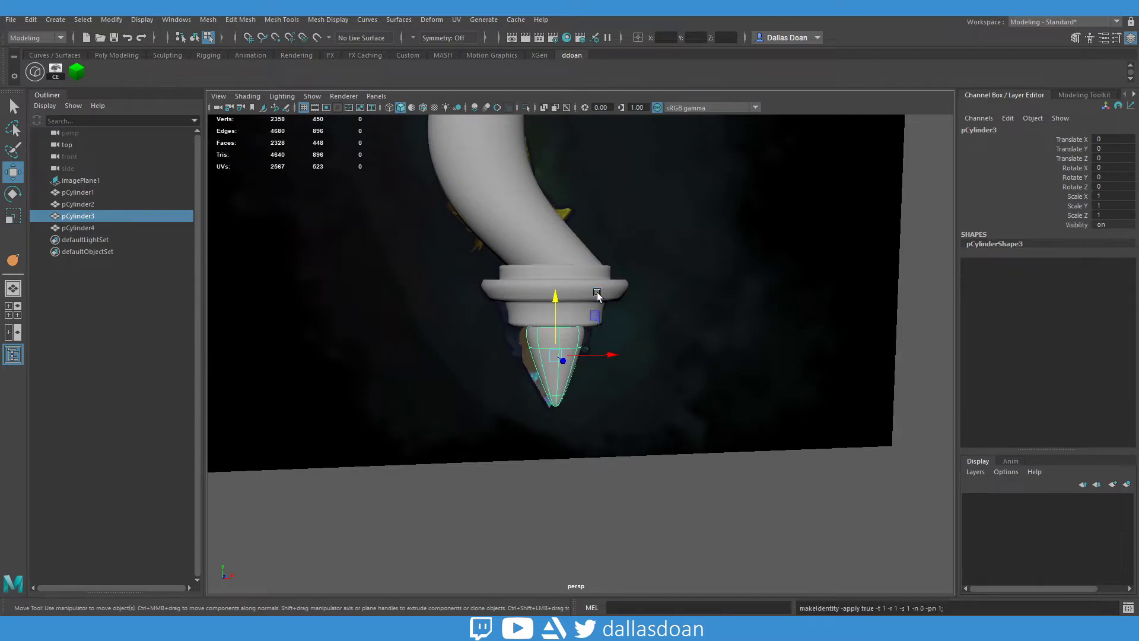
pyautogui.keyDown('alt'); pyautogui.moveTo(595, 299); pyautogui.dragTo(619, 386); pyautogui.keyUp('alt')
pyautogui.press('Left')
pyautogui.keyDown('alt'); pyautogui.moveTo(603, 320); pyautogui.dragTo(611, 356); pyautogui.keyUp('alt')
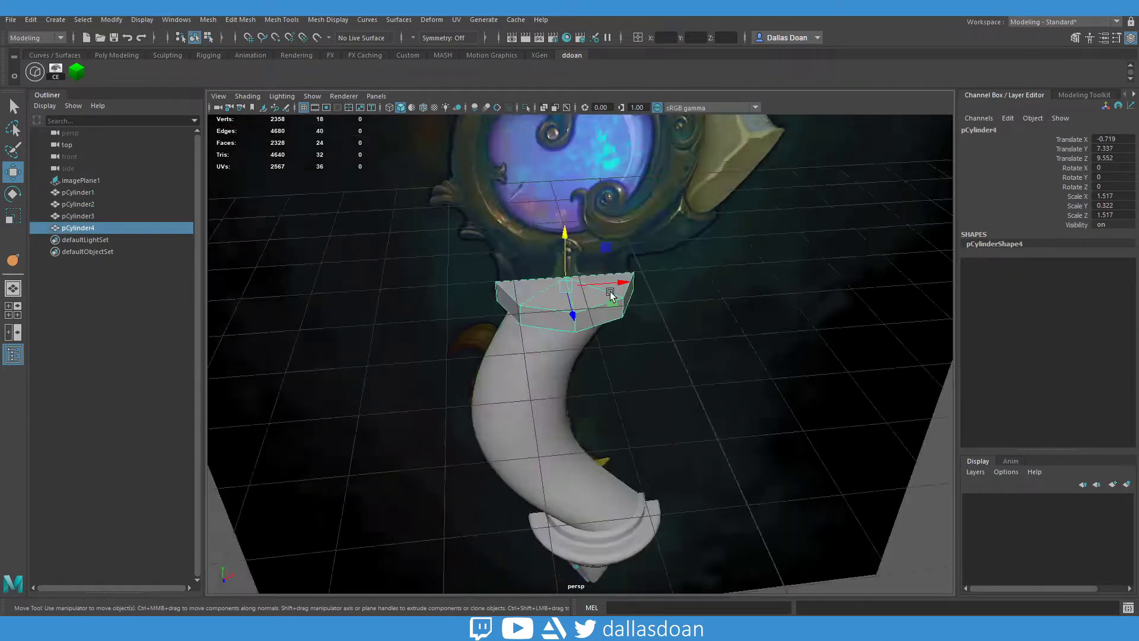
pyautogui.scroll(-3, 612, 369)
pyautogui.click(612, 369)
pyautogui.press('f')
pyautogui.press('space')
pyautogui.press('space')
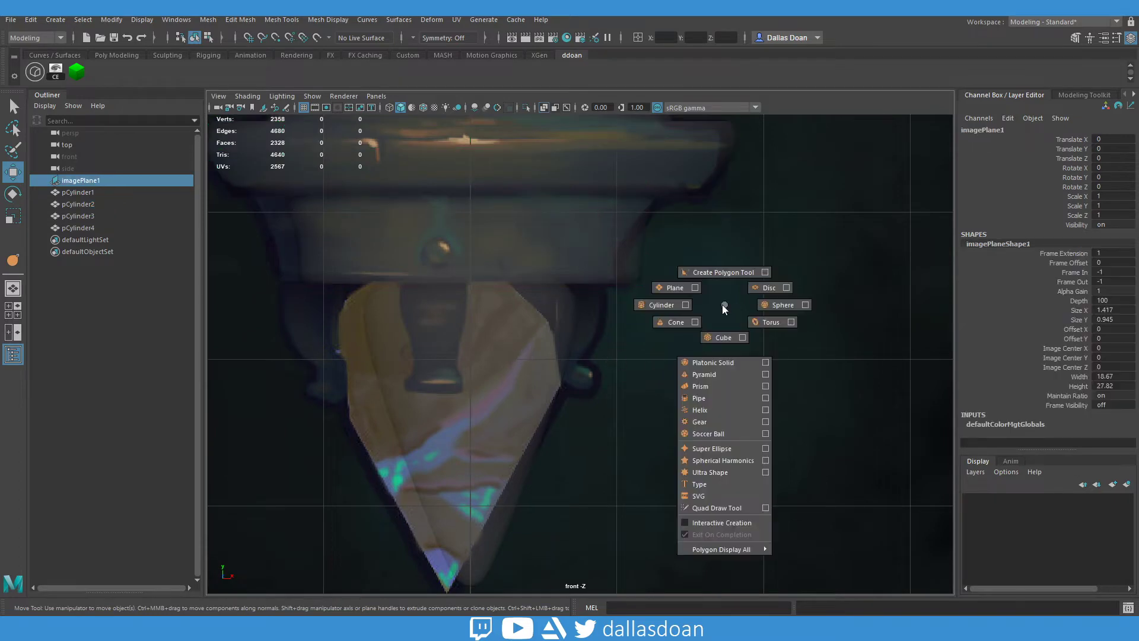
# Create a trial polygon cube and shrink it down.
pyautogui.keyDown('shift'); pyautogui.moveTo(722, 304); pyautogui.dragTo(706, 279, button='right'); pyautogui.keyUp('shift')
pyautogui.press('f')
pyautogui.press('r')
pyautogui.scroll(3, 560, 280)
pyautogui.moveTo(547, 373)
pyautogui.mouseDown(button='middle')
pyautogui.moveTo(511, 379)
pyautogui.moveTo(543, 273)
pyautogui.mouseUp(button='middle')
pyautogui.press('w')
# Move the cube over the blade's top and extrude its bottom face downward.
pyautogui.press('F9')
pyautogui.moveTo(528, 338); pyautogui.dragTo(647, 308)
pyautogui.keyDown('alt'); pyautogui.moveTo(597, 393); pyautogui.dragTo(590, 342, button='middle'); pyautogui.keyUp('alt')
pyautogui.keyDown('shift'); pyautogui.moveTo(565, 270); pyautogui.dragTo(565, 300, button='right'); pyautogui.keyUp('shift')
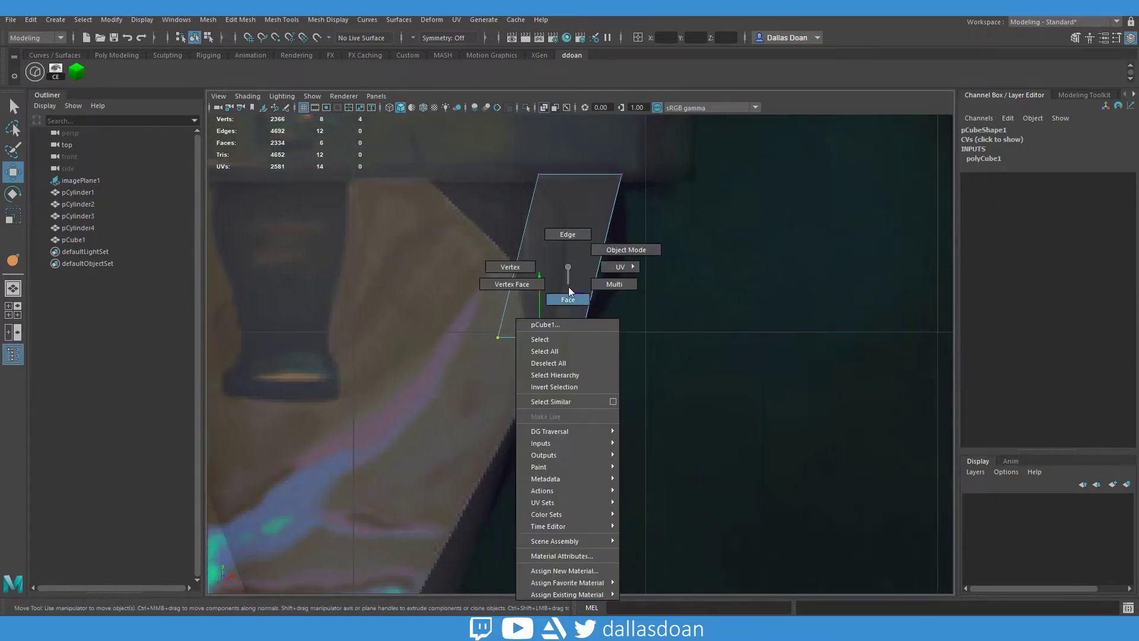
pyautogui.moveTo(539, 385)
pyautogui.mouseDown()
pyautogui.moveTo(579, 419)
pyautogui.moveTo(589, 474)
pyautogui.mouseUp()
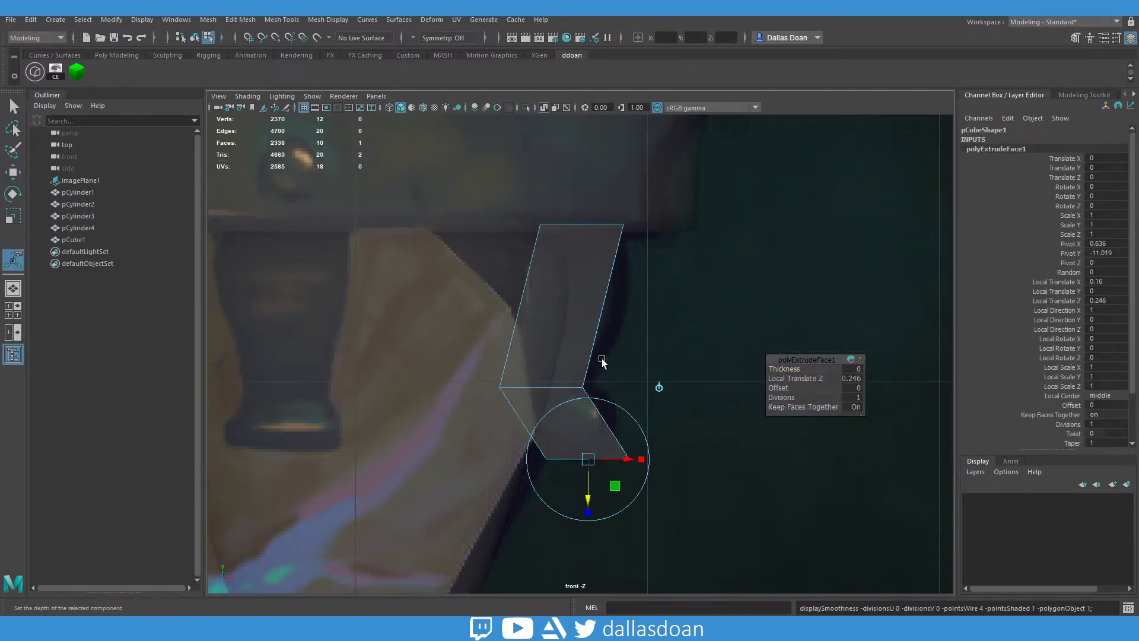
pyautogui.press('F8')
# Switch to the four-view layout with the cube isolated in perspective.
pyautogui.hotkey('ctrl', '1')
pyautogui.press('space')
pyautogui.hotkey('ctrl', '1')
pyautogui.press('f')
pyautogui.moveTo(736, 213); pyautogui.dragTo(765, 190, button='right')
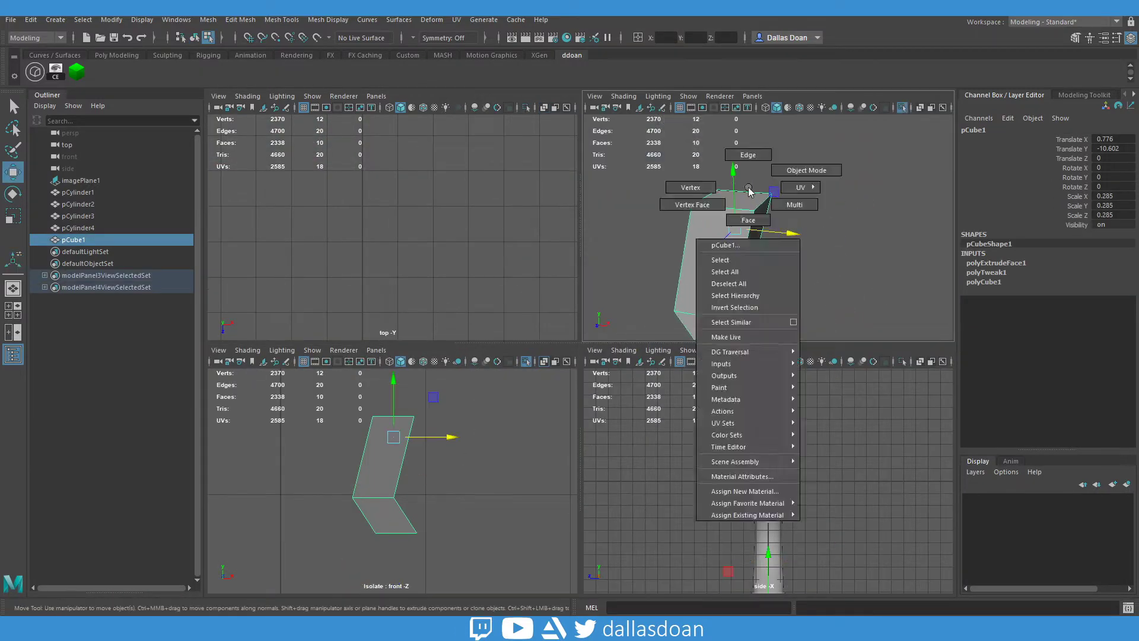
pyautogui.press('Delete')
pyautogui.press('w')
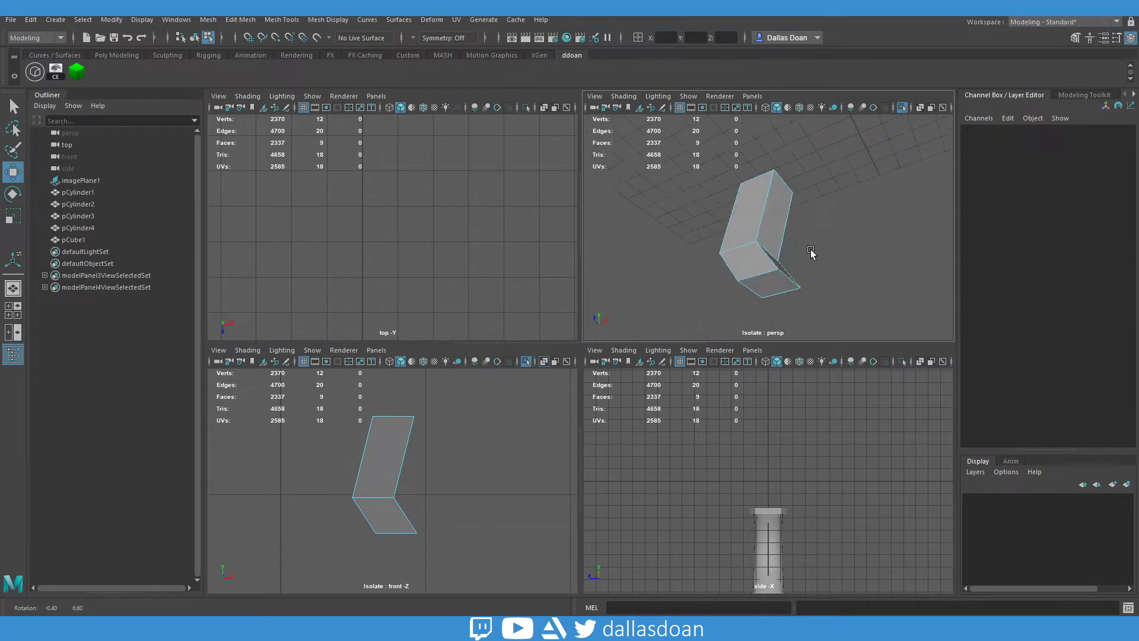
# Delete the trial cube pCube1, leaving only pCylinder1–4.
pyautogui.hotkey('ctrl', '1')
pyautogui.scroll(3, 445, 466)
pyautogui.click(401, 470)
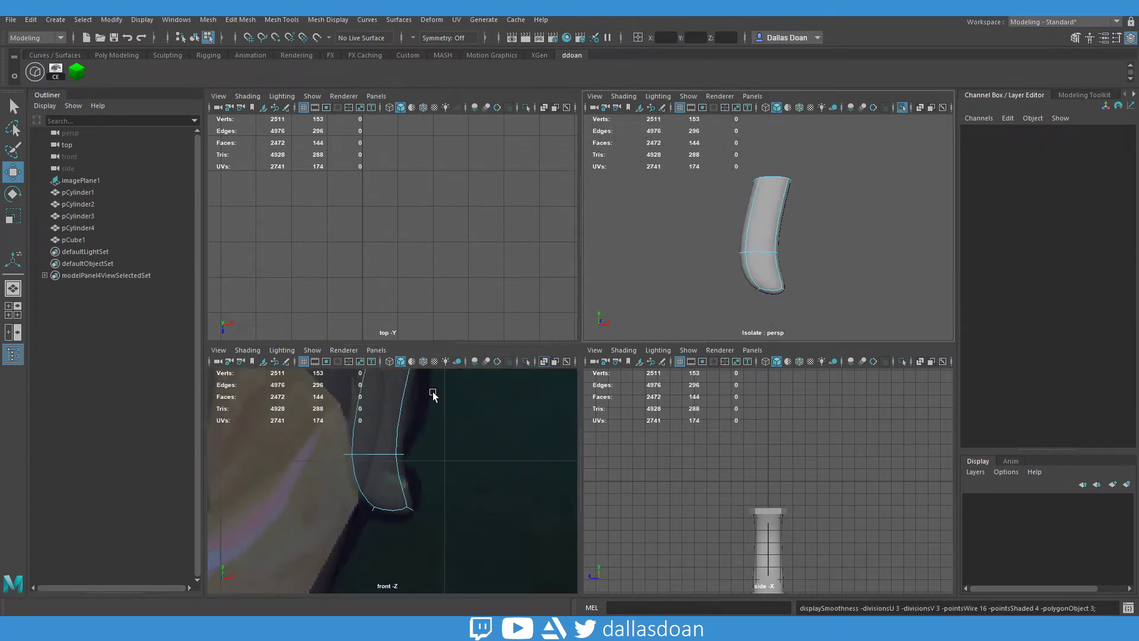
pyautogui.press('F8')
pyautogui.press('Delete')
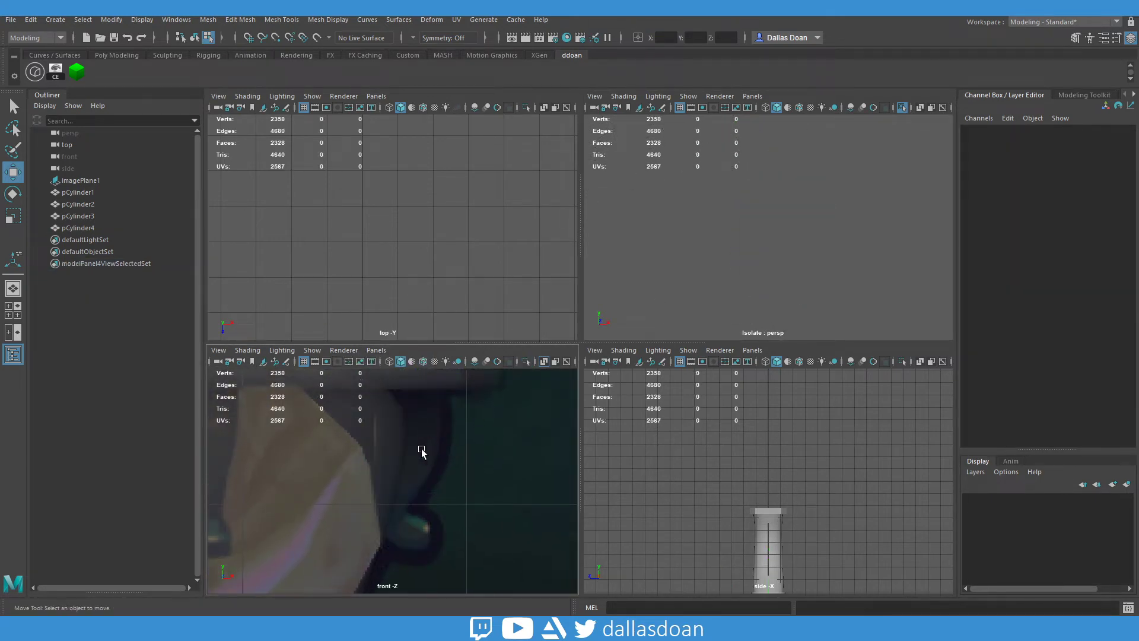
# Start a point-by-point polygon and remove an accidental stray one.
pyautogui.keyDown('shift'); pyautogui.moveTo(420, 451); pyautogui.dragTo(449, 424, button='right'); pyautogui.keyUp('shift')
pyautogui.click(445, 457)
pyautogui.press('Return')
pyautogui.press('Delete')
pyautogui.press('w')
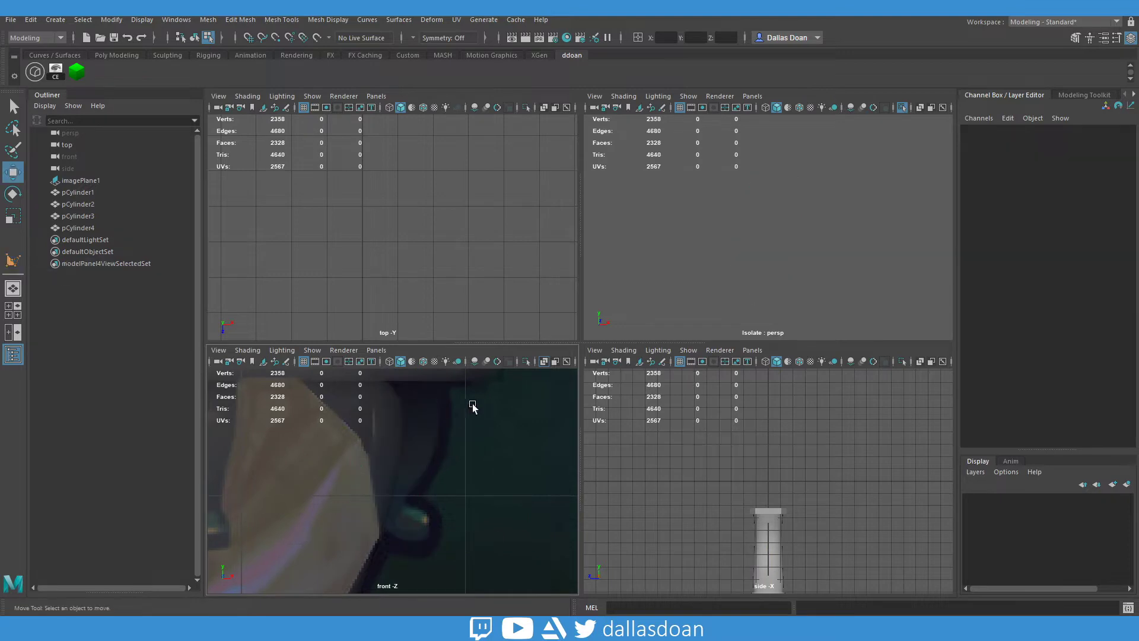
# Trace the crescent blade outline as a polygon over the front-view concept image.
pyautogui.keyDown('alt'); pyautogui.moveTo(468, 532); pyautogui.dragTo(471, 466, button='middle'); pyautogui.keyUp('alt')
pyautogui.click(436, 450)
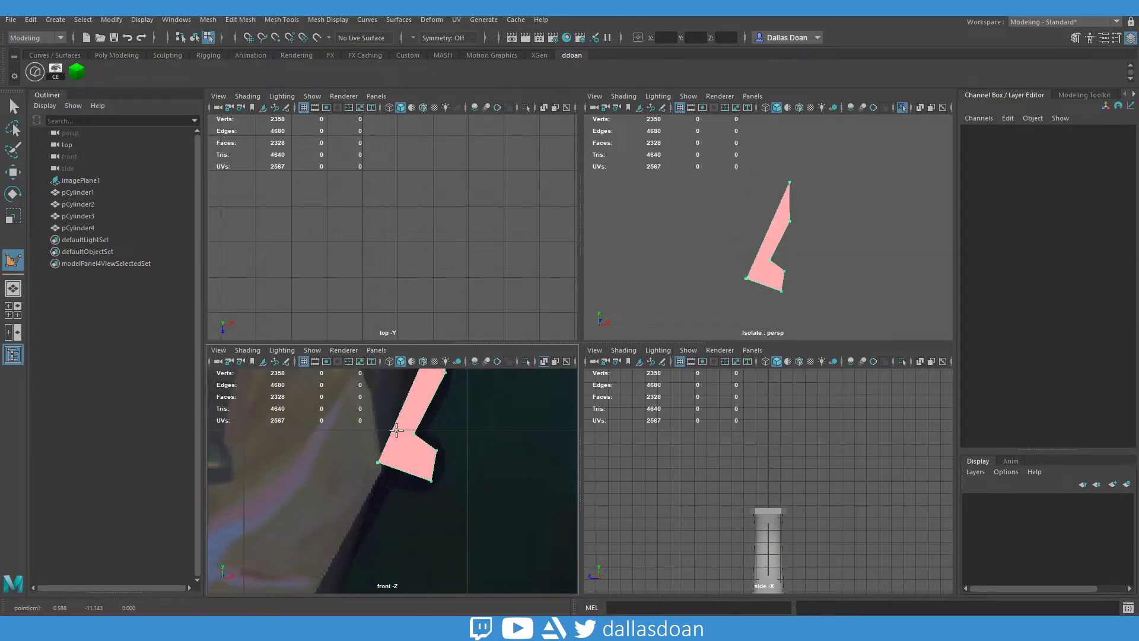
pyautogui.keyDown('alt'); pyautogui.moveTo(384, 455); pyautogui.dragTo(388, 509, button='middle'); pyautogui.keyUp('alt')
pyautogui.press('Return')
pyautogui.moveTo(493, 375); pyautogui.dragTo(458, 297, button='right')
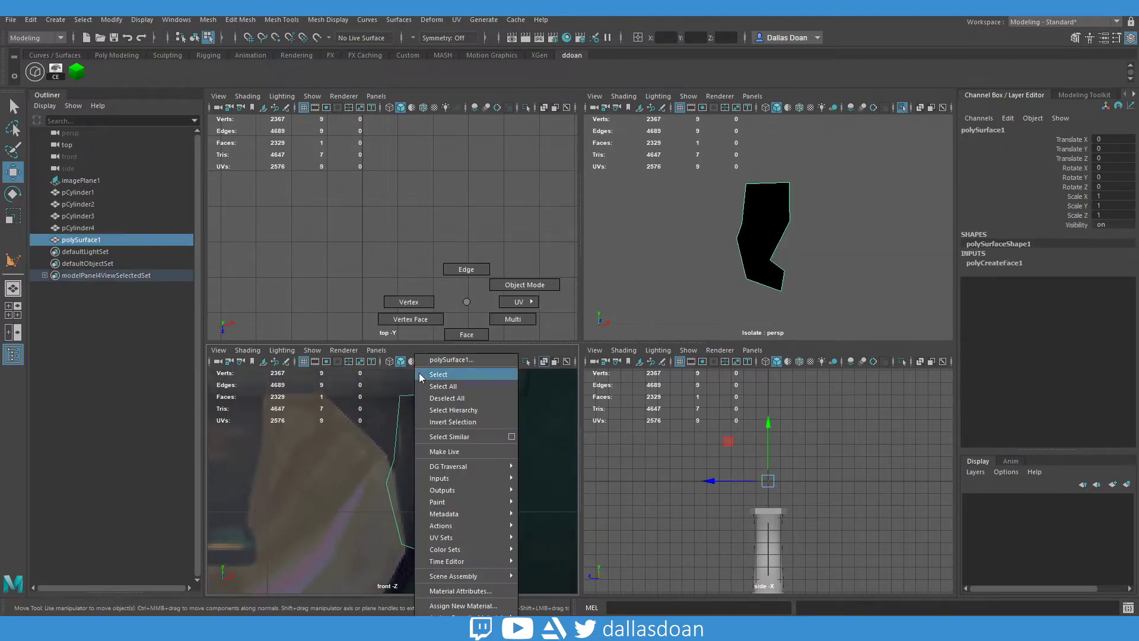
# Move the outline's top-left corner point to fit the concept image.
pyautogui.click(399, 389)
pyautogui.press('w')
pyautogui.keyDown('alt'); pyautogui.moveTo(404, 455); pyautogui.dragTo(403, 433, button='middle'); pyautogui.keyUp('alt')
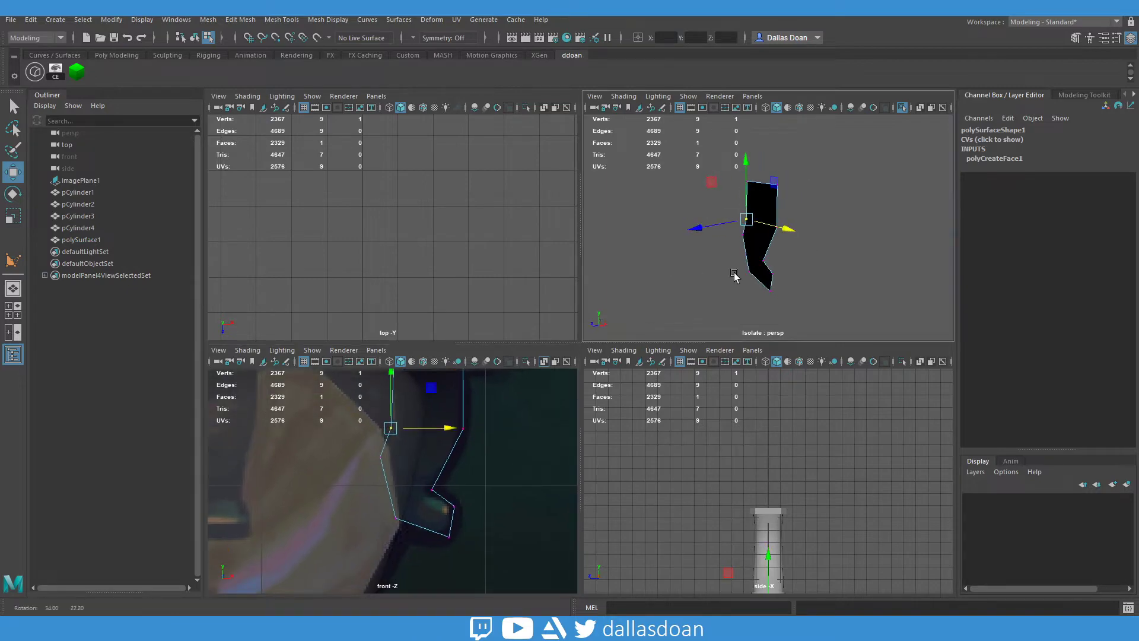
pyautogui.hotkey('ctrl', '1')
pyautogui.press('F8')
pyautogui.hotkey('ctrl', '1')
# Extrude the blade face to give polySurface1 thickness, then show the rest of the staff.
pyautogui.press('F11')
pyautogui.click(758, 214)
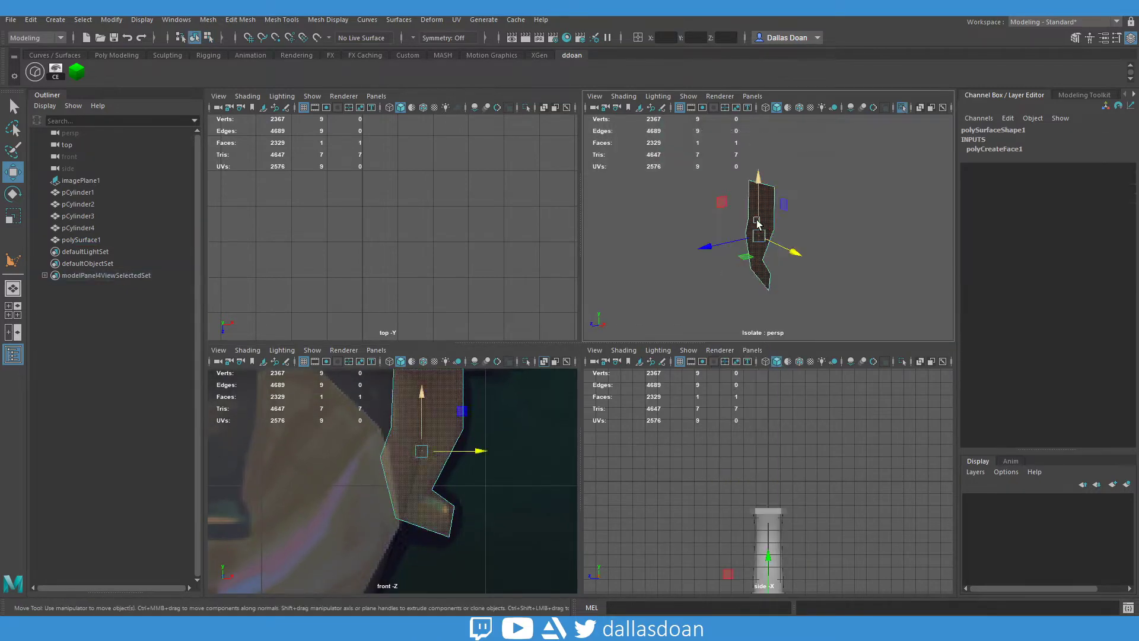
pyautogui.hotkey('ctrl', 'e')
pyautogui.press('F8')
pyautogui.press('w')
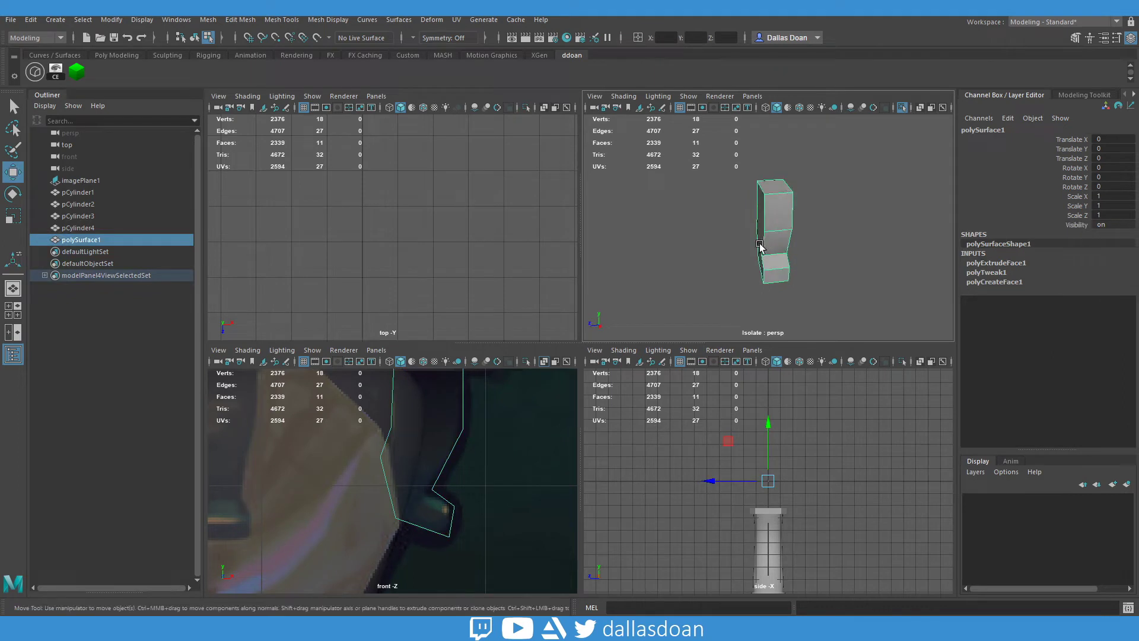
pyautogui.hotkey('ctrl', 'z')
pyautogui.hotkey('ctrl', 'z')
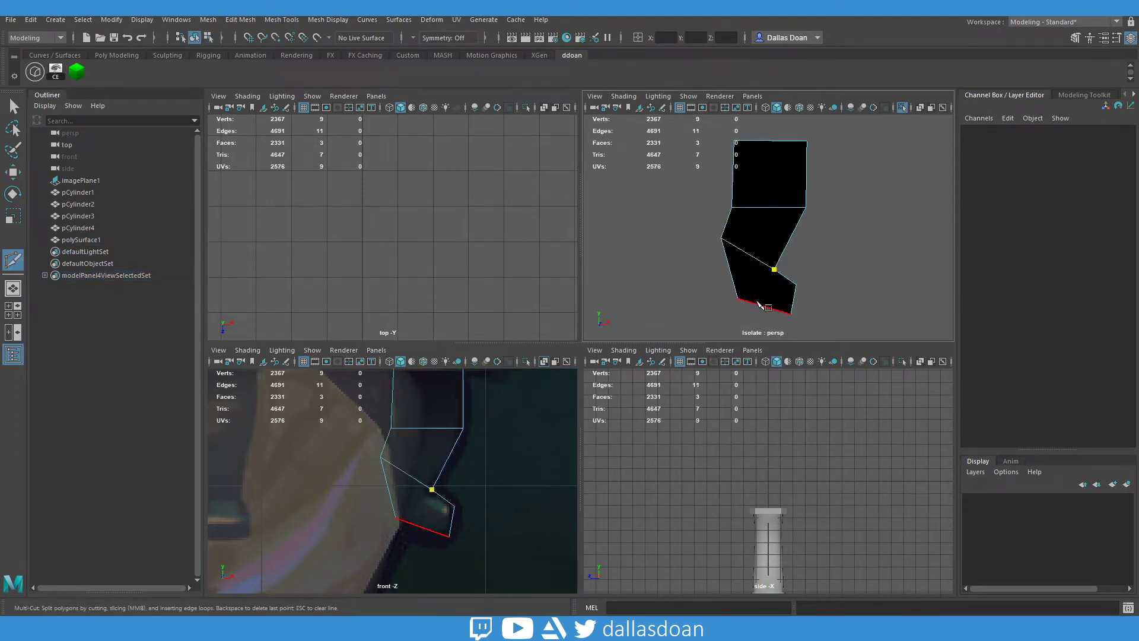
pyautogui.hotkey('shift', 'z')
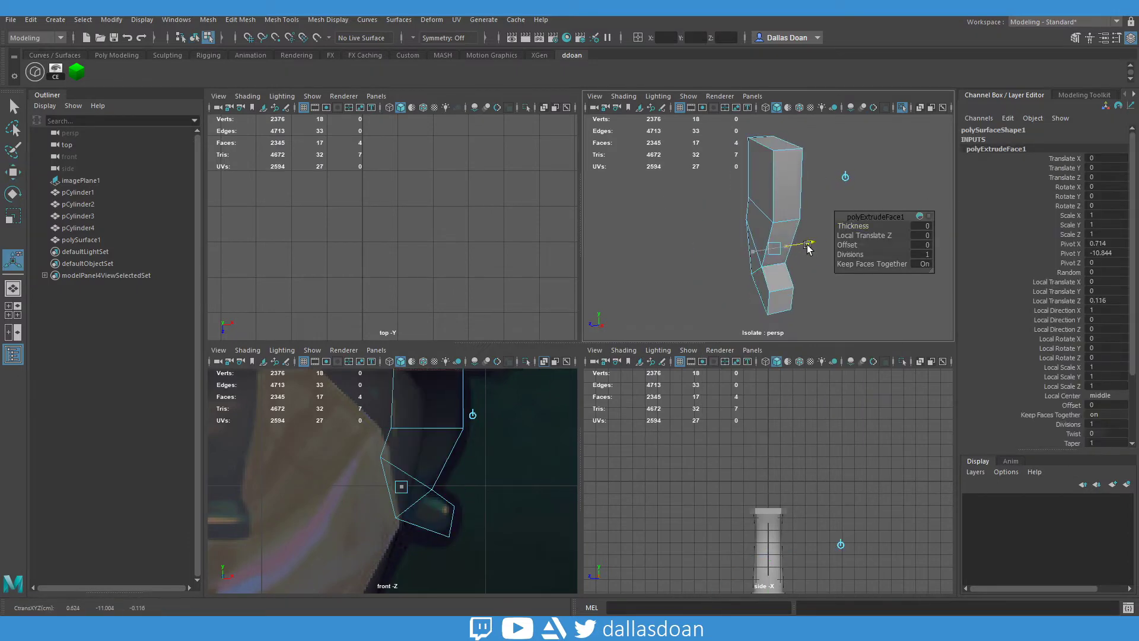
pyautogui.moveTo(751, 256); pyautogui.dragTo(746, 274, button='right')
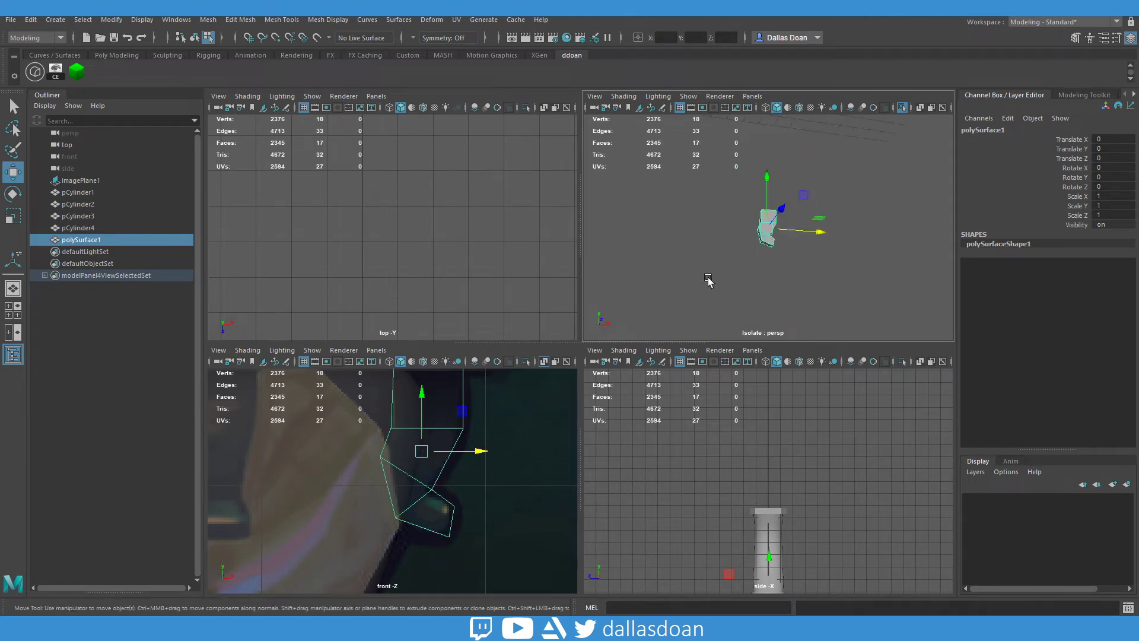
pyautogui.hotkey('ctrl', '1')
pyautogui.keyDown('alt'); pyautogui.moveTo(709, 279); pyautogui.dragTo(736, 284); pyautogui.keyUp('alt')
pyautogui.scroll(4, 756, 473)
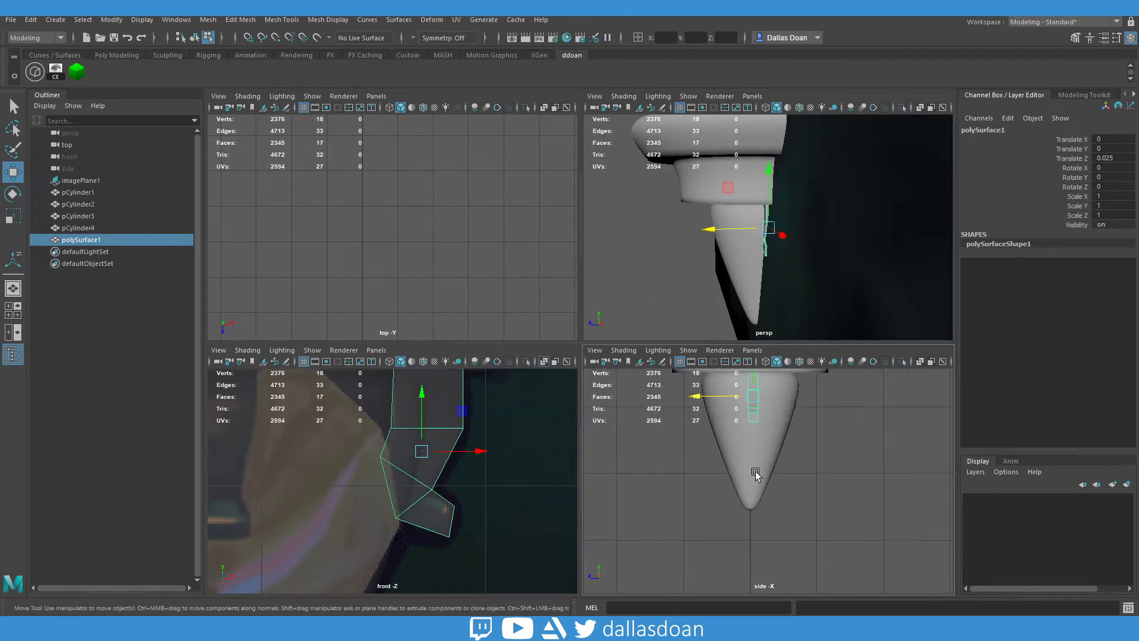
# Nudge the blade along its depth and slice a new edge loop across it.
pyautogui.keyDown('alt'); pyautogui.moveTo(777, 535); pyautogui.dragTo(781, 578, button='middle'); pyautogui.keyUp('alt')
pyautogui.press('w')
pyautogui.moveTo(820, 257)
pyautogui.keyDown('alt'); pyautogui.mouseDown()
pyautogui.moveTo(782, 297)
pyautogui.moveTo(779, 281)
pyautogui.mouseUp(); pyautogui.keyUp('alt')
pyautogui.keyDown('shift'); pyautogui.moveTo(779, 282); pyautogui.dragTo(761, 262, button='right'); pyautogui.keyUp('shift')
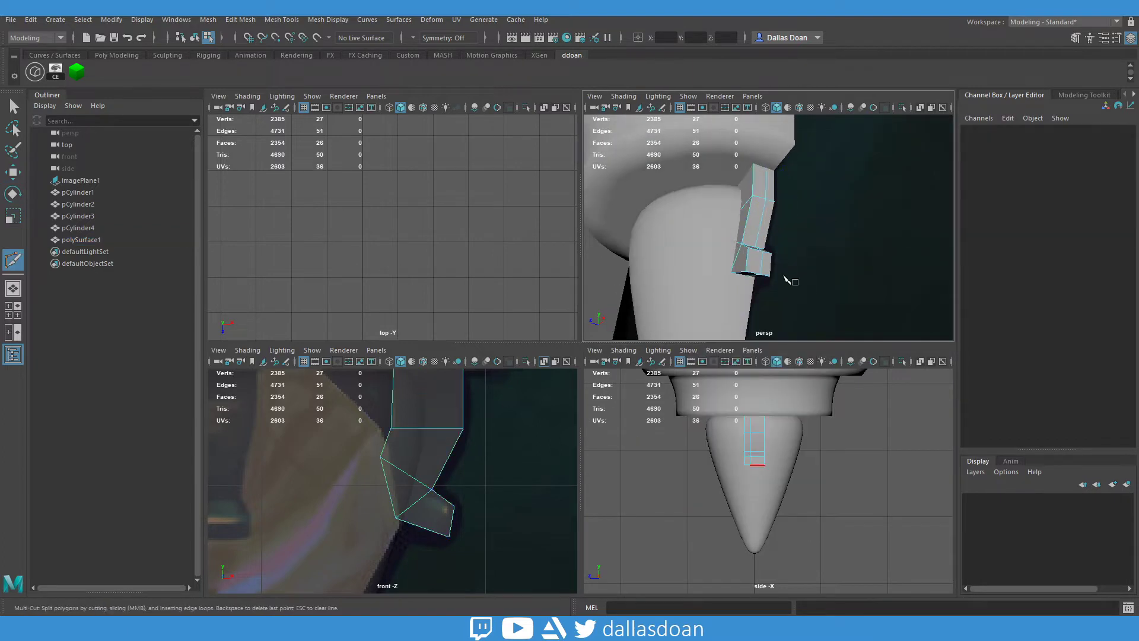
pyautogui.press('w')
pyautogui.moveTo(756, 230)
pyautogui.keyDown('alt'); pyautogui.mouseDown()
pyautogui.moveTo(756, 267)
pyautogui.moveTo(765, 185)
pyautogui.mouseUp(); pyautogui.keyUp('alt')
pyautogui.click(760, 239)
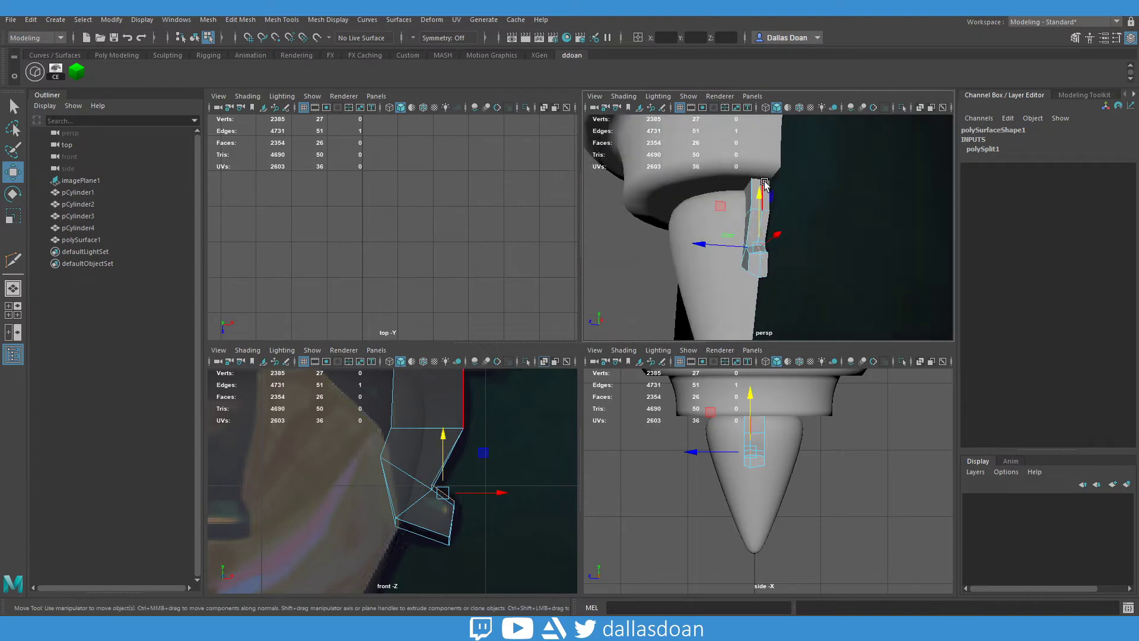
pyautogui.press('F8')
# Isolate the blade, select its right-side edges, and preview it smoothed.
pyautogui.keyDown('alt'); pyautogui.moveTo(775, 256); pyautogui.dragTo(814, 292); pyautogui.keyUp('alt')
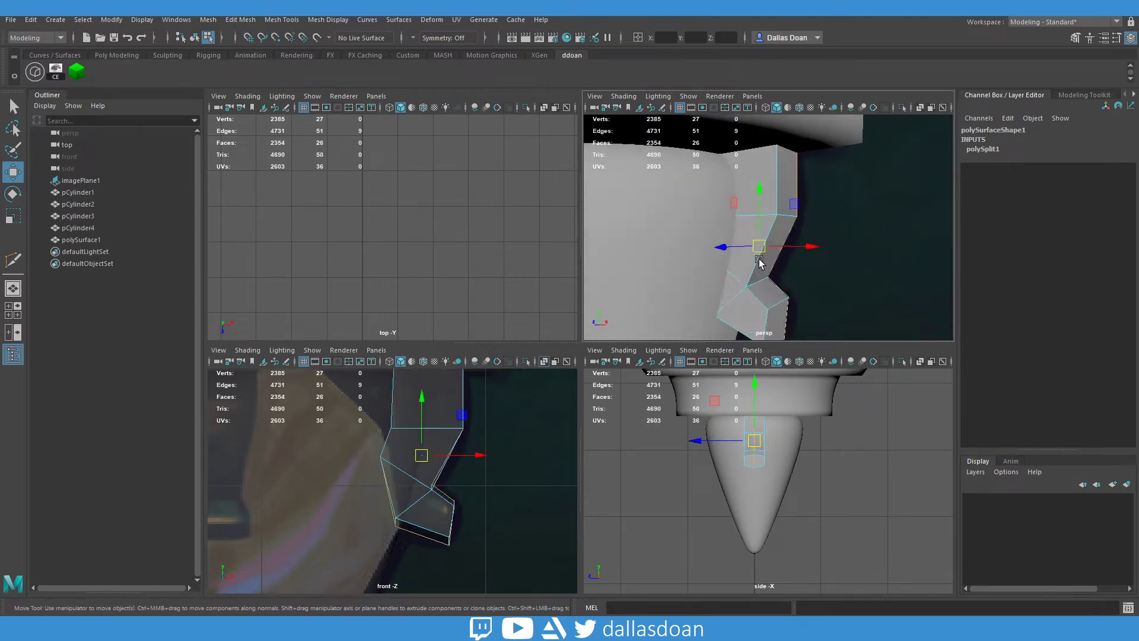
pyautogui.hotkey('ctrl', '1')
pyautogui.press('f')
pyautogui.press('F10')
pyautogui.doubleClick(822, 251)
pyautogui.moveTo(784, 189)
pyautogui.keyDown('alt'); pyautogui.mouseDown()
pyautogui.moveTo(821, 250)
pyautogui.moveTo(678, 212)
pyautogui.mouseUp(); pyautogui.keyUp('alt')
pyautogui.press('3')
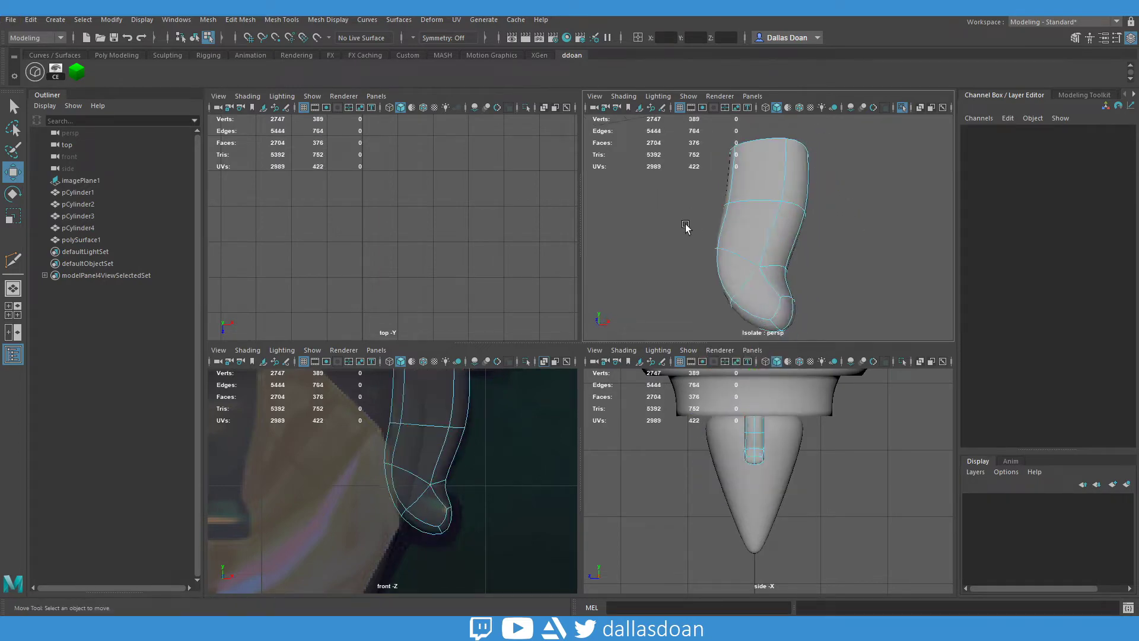
# Select the bottom-tip edge loop and move the inner vertex to follow the concept.
pyautogui.moveTo(734, 236)
pyautogui.keyDown('alt'); pyautogui.mouseDown()
pyautogui.moveTo(794, 287)
pyautogui.moveTo(816, 274)
pyautogui.mouseUp(); pyautogui.keyUp('alt')
pyautogui.doubleClick(764, 257)
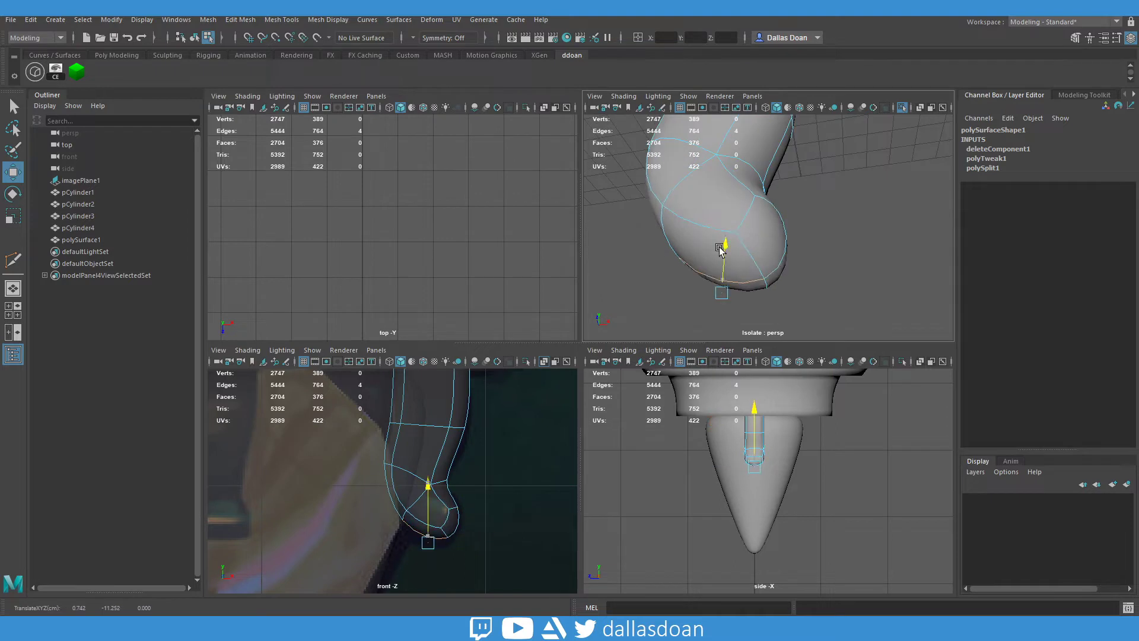
pyautogui.keyDown('alt'); pyautogui.moveTo(721, 242); pyautogui.dragTo(771, 196); pyautogui.keyUp('alt')
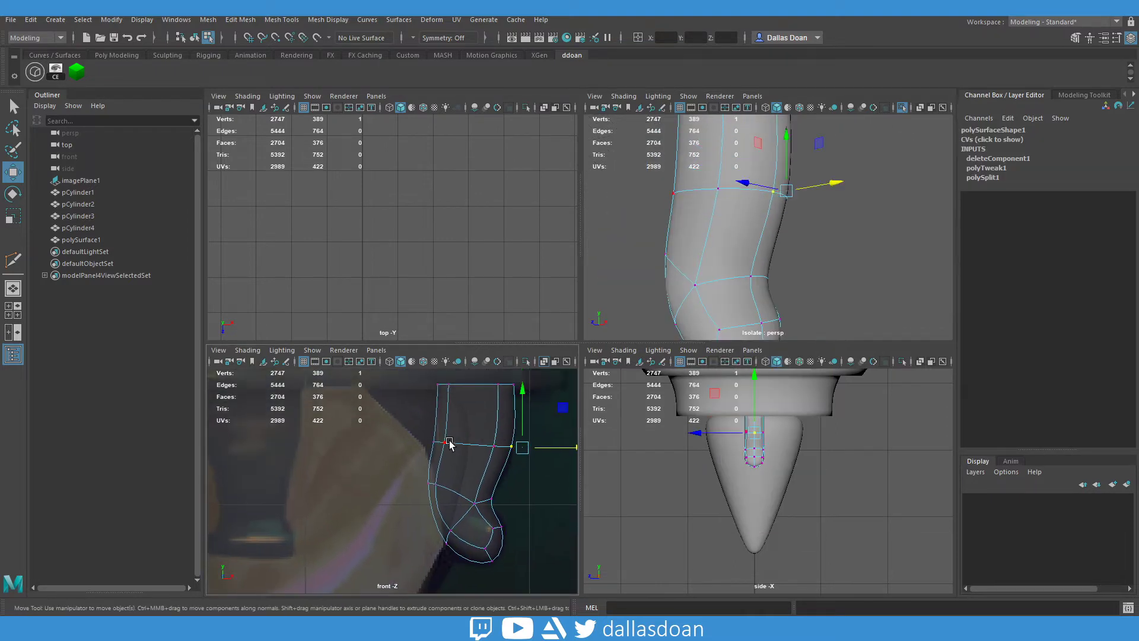
pyautogui.click(474, 503)
pyautogui.keyDown('alt'); pyautogui.moveTo(735, 249); pyautogui.dragTo(768, 303); pyautogui.keyUp('alt')
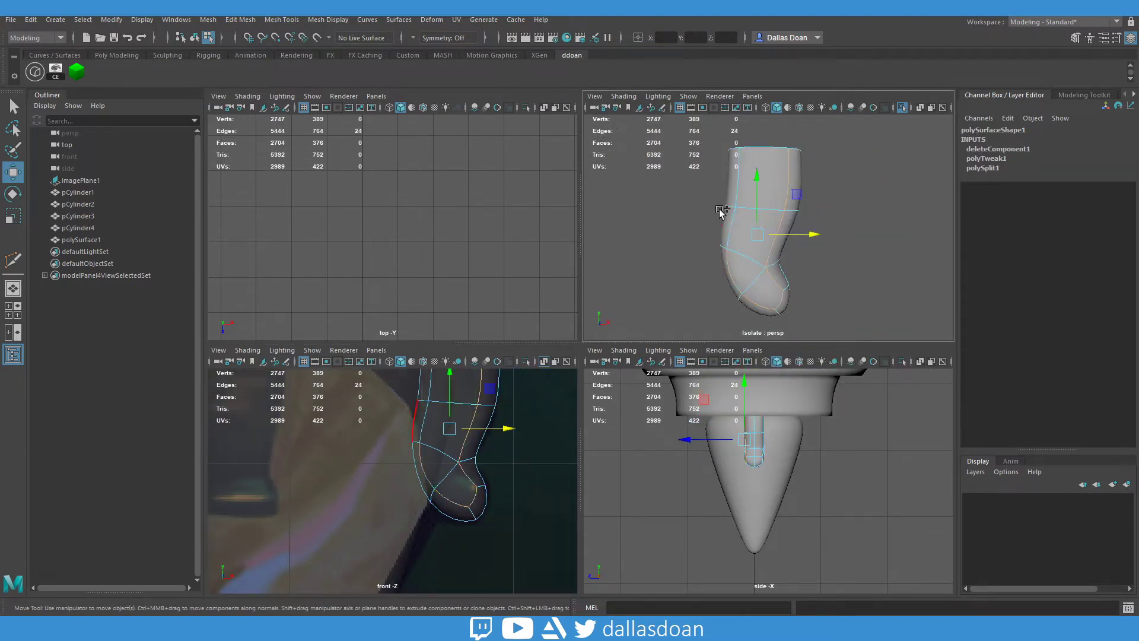
# Crease the bottom-tip edge loop to keep it sharp and select a loop on the hook.
pyautogui.keyDown('shift'); pyautogui.moveTo(807, 242); pyautogui.dragTo(815, 303, button='right'); pyautogui.keyUp('shift')
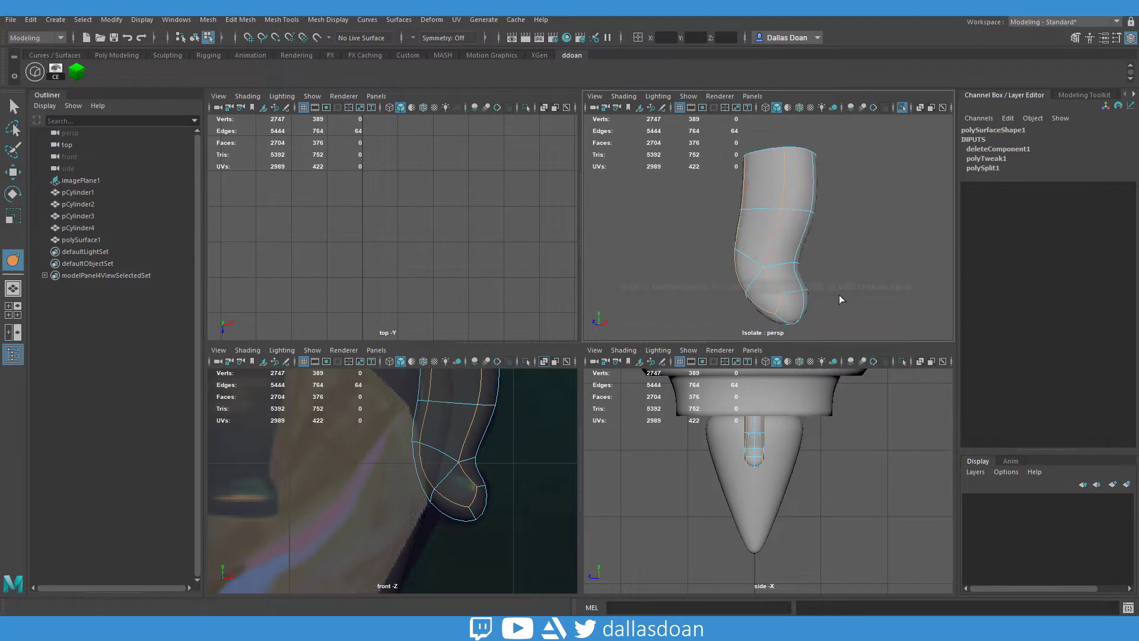
pyautogui.press('w')
pyautogui.click(839, 285)
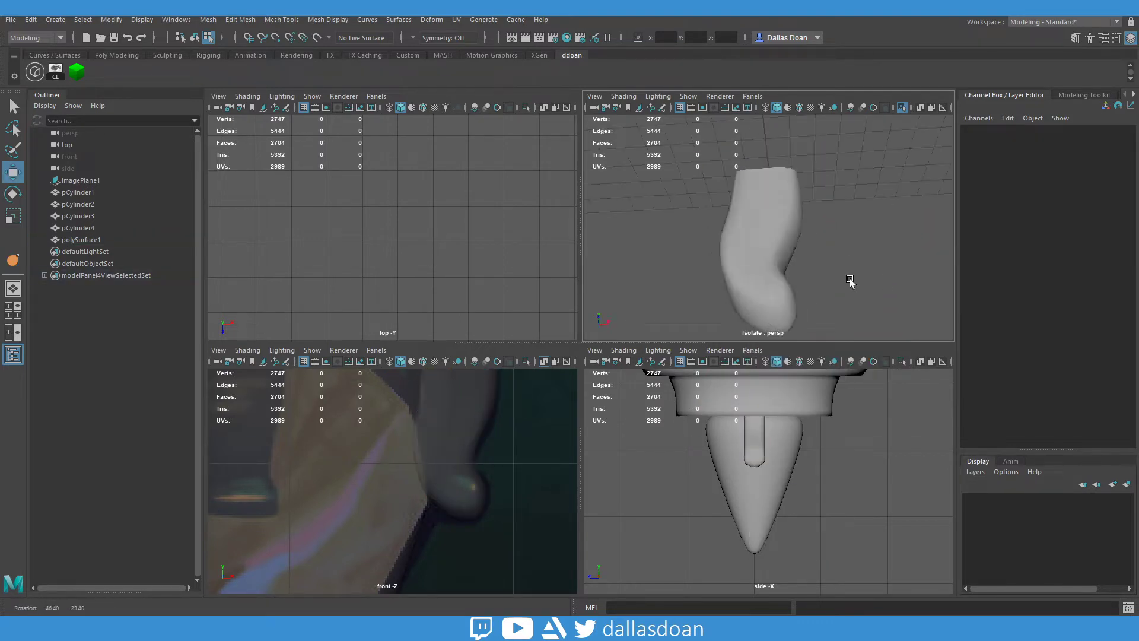
pyautogui.scroll(-3, 501, 402)
pyautogui.keyDown('alt'); pyautogui.moveTo(840, 285); pyautogui.dragTo(796, 272); pyautogui.keyUp('alt')
pyautogui.doubleClick(796, 272)
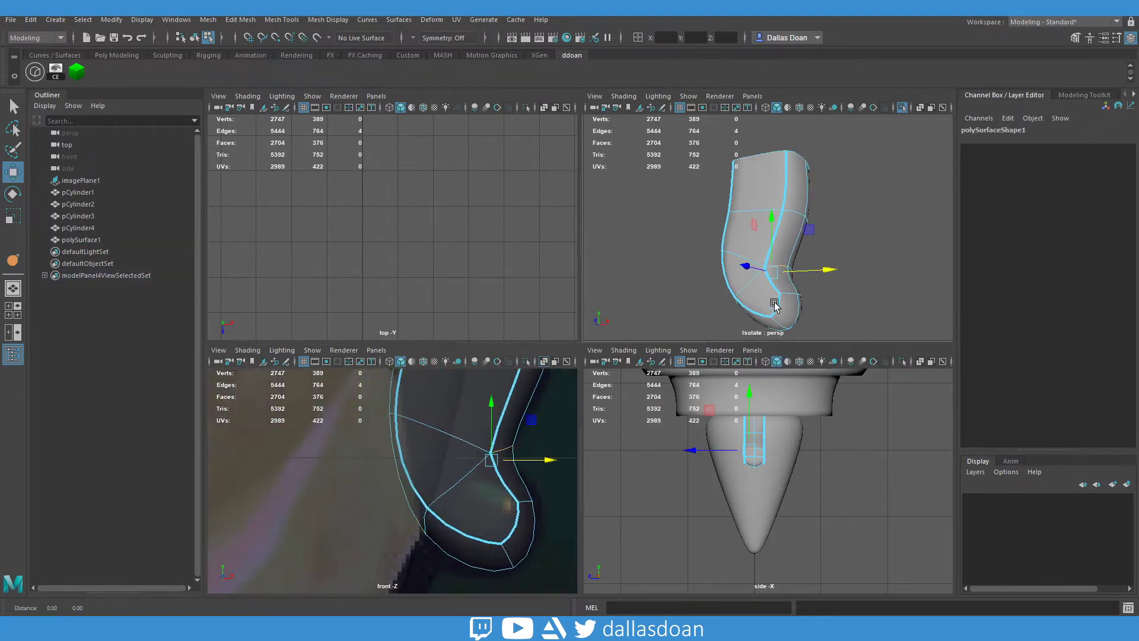
# Crease the hook's selected edge loop, then select and isolate polySurface1.
pyautogui.keyDown('shift'); pyautogui.moveTo(809, 280); pyautogui.dragTo(861, 326, button='right'); pyautogui.keyUp('shift')
pyautogui.moveTo(813, 272)
pyautogui.keyDown('alt'); pyautogui.mouseDown()
pyautogui.moveTo(888, 268)
pyautogui.moveTo(757, 287)
pyautogui.moveTo(853, 285)
pyautogui.moveTo(730, 205)
pyautogui.mouseUp(); pyautogui.keyUp('alt')
pyautogui.press('F8')
pyautogui.press('w')
pyautogui.hotkey('ctrl', '1')
pyautogui.click(808, 246)
pyautogui.hotkey('ctrl', '1')
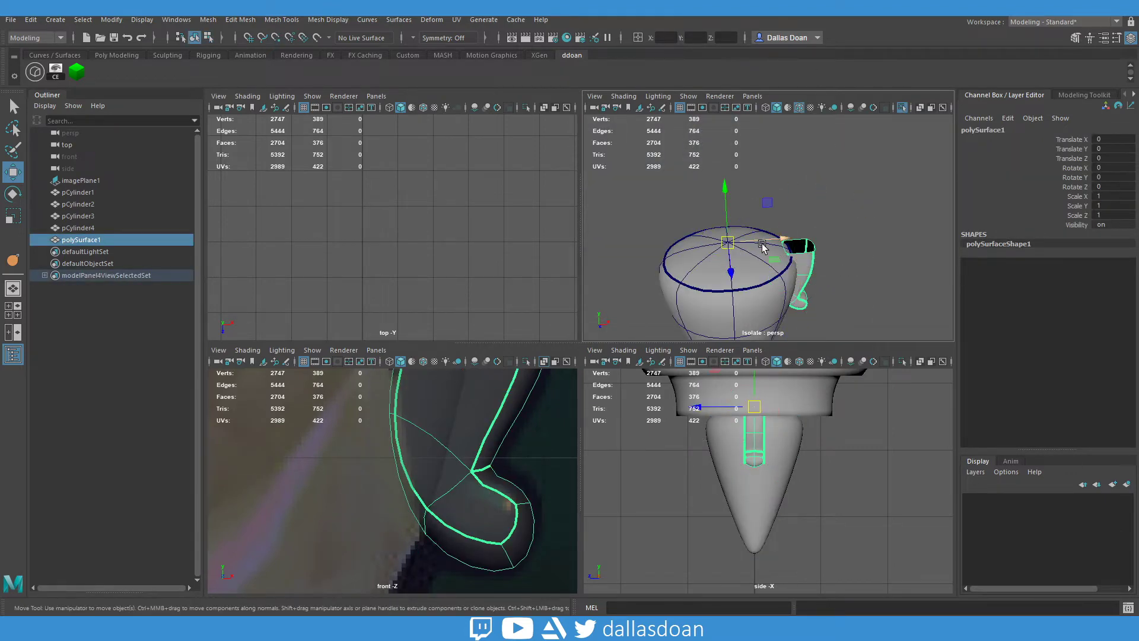
# Duplicate Special the hook as 3 instances rotated 45° in Y around the collar.
pyautogui.click(11, 20)
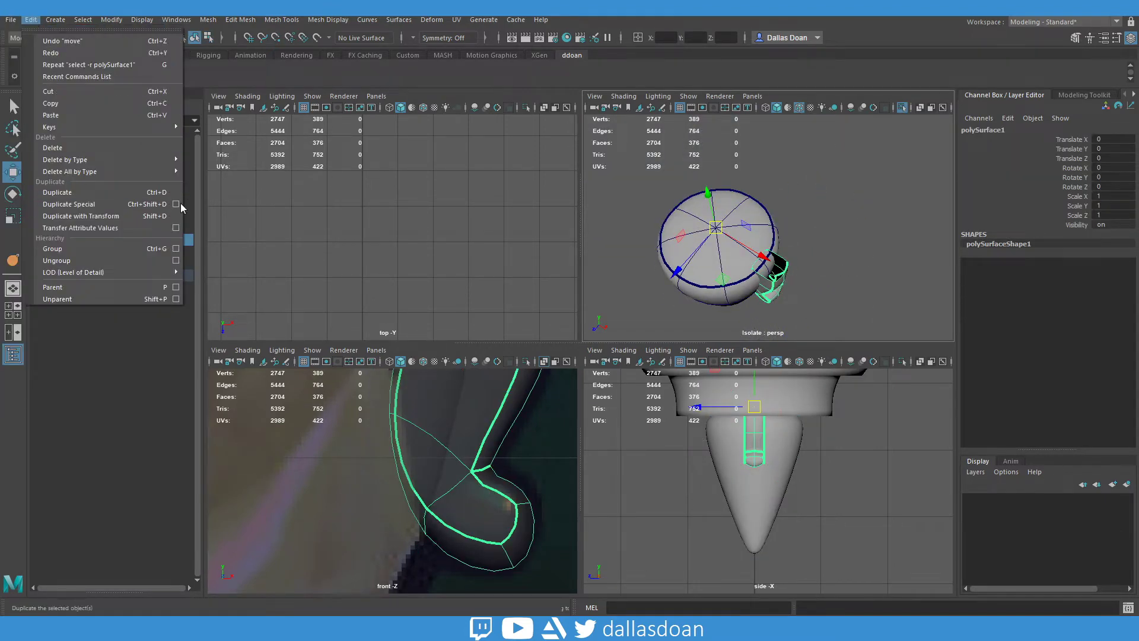
pyautogui.click(176, 190)
pyautogui.press('e')
pyautogui.hotkey('ctrl', 'z')
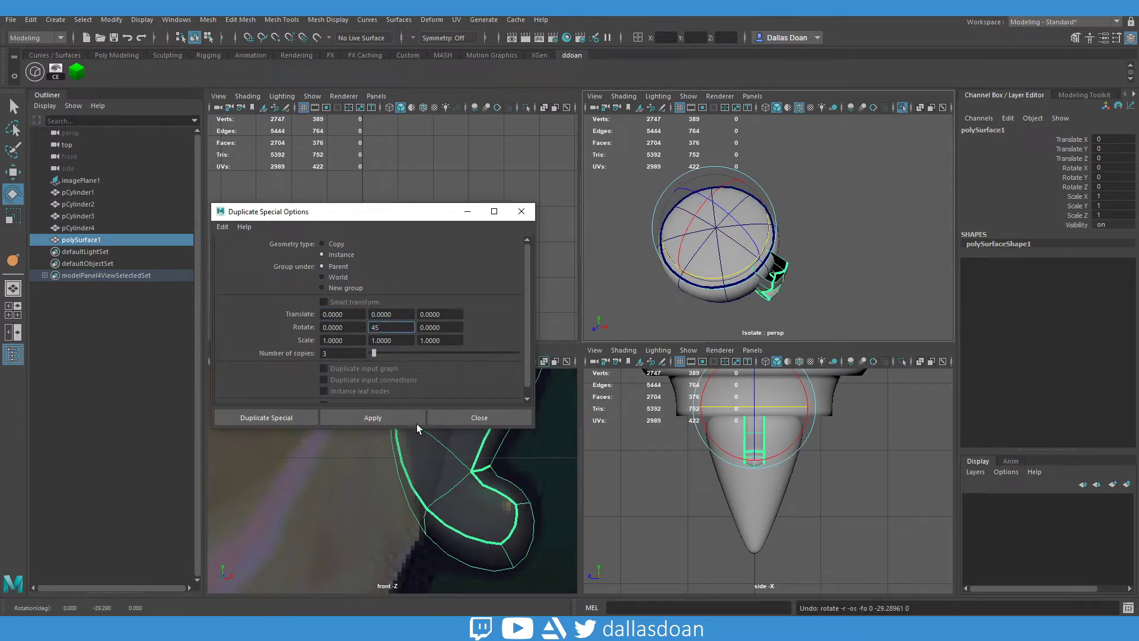
pyautogui.click(470, 417)
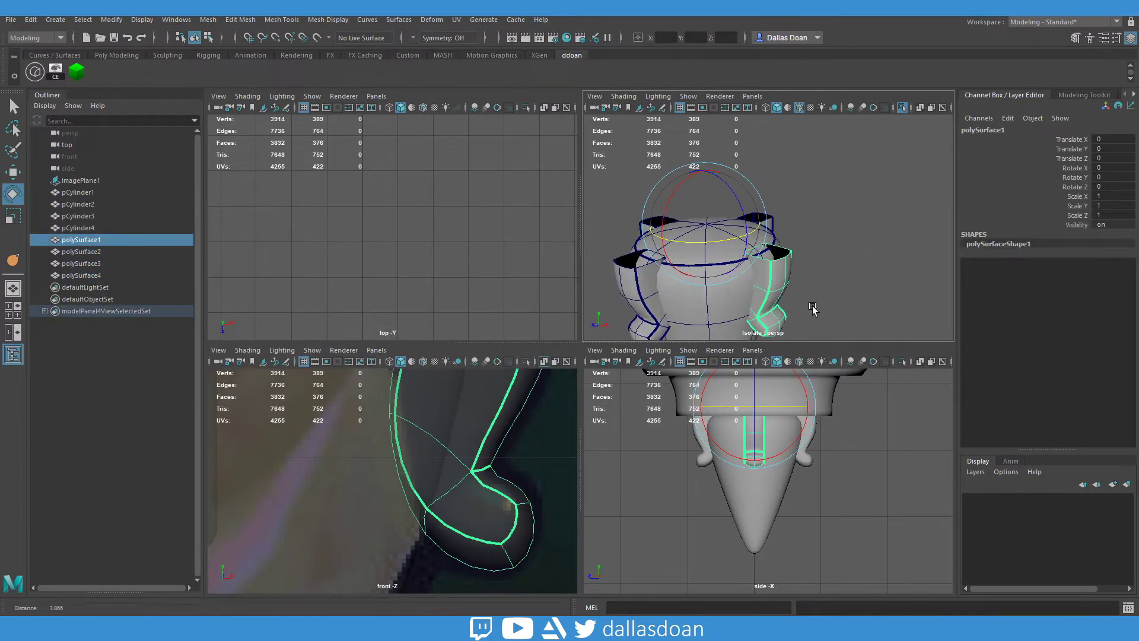
pyautogui.press('w')
pyautogui.hotkey('ctrl', 'z')
pyautogui.hotkey('ctrl', 'z')
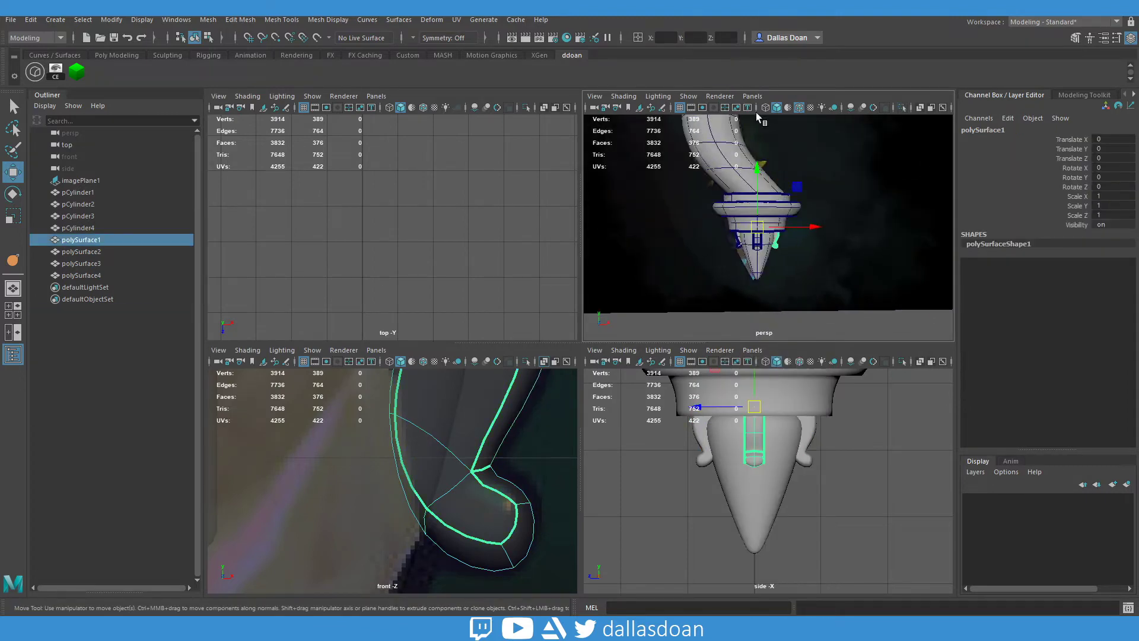
pyautogui.hotkey('ctrl', 'z')
pyautogui.hotkey('ctrl', 'z')
pyautogui.hotkey('ctrl', 'z')
# Save the scene.
pyautogui.hotkey('ctrl', 'shift', 's')
pyautogui.press('Escape')
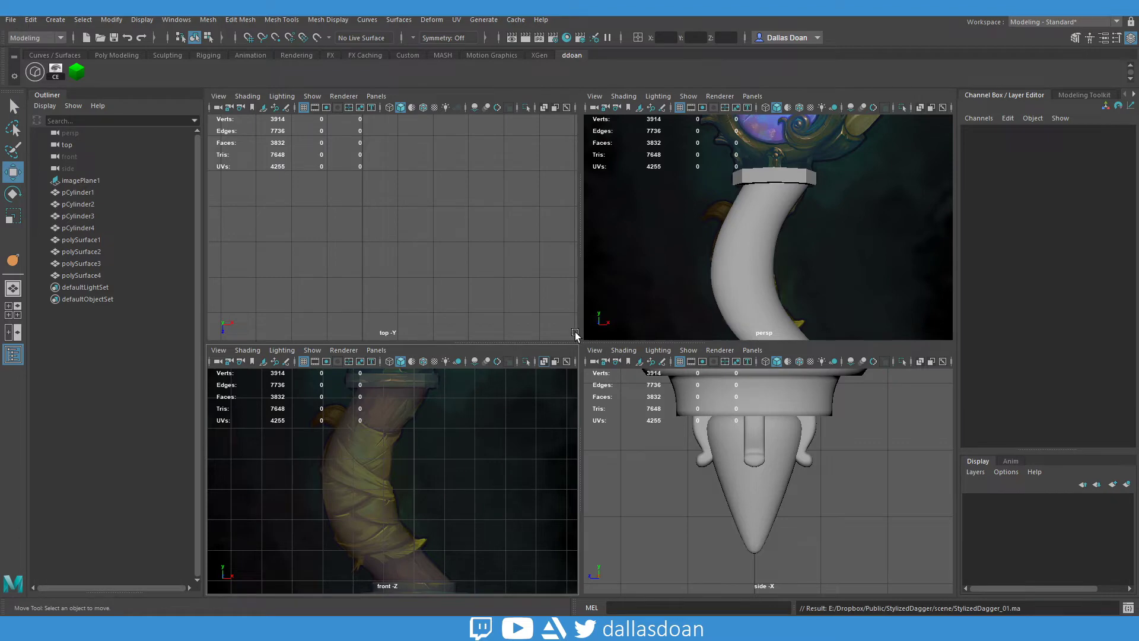
pyautogui.press('space')
pyautogui.click(678, 386)
# Insert two edge loops into ring pCylinder4 and crease its border edges.
pyautogui.press('f')
pyautogui.press('space')
pyautogui.press('f')
pyautogui.press('space')
pyautogui.moveTo(435, 302); pyautogui.dragTo(432, 365, button='right')
pyautogui.keyDown('ctrl'); pyautogui.click(491, 351); pyautogui.keyUp('ctrl')
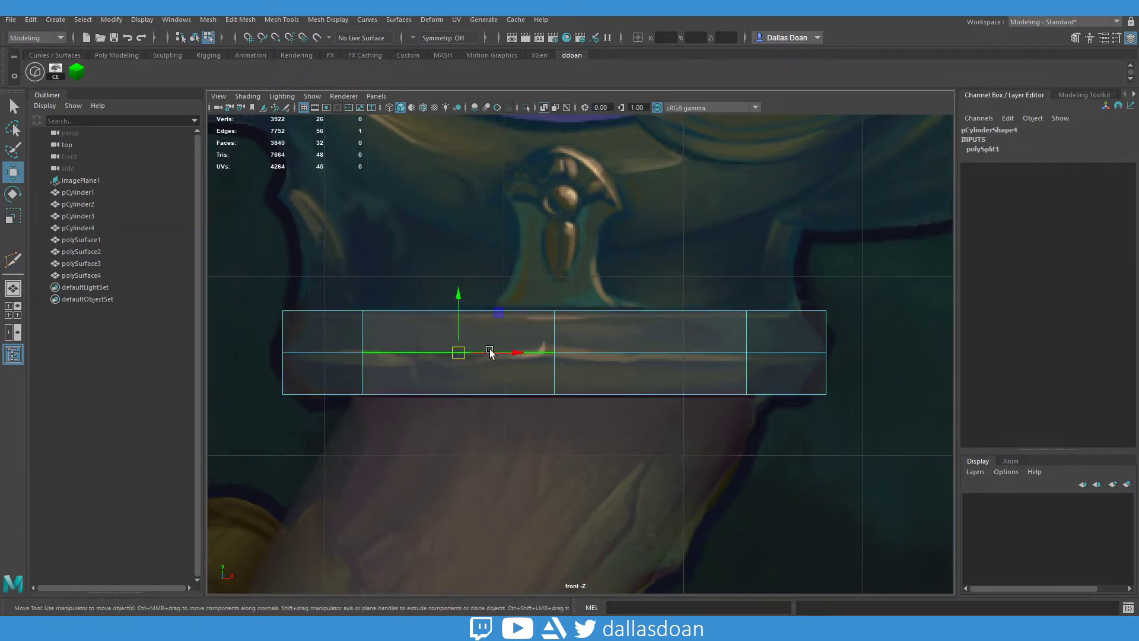
pyautogui.press('r')
pyautogui.keyDown('shift'); pyautogui.moveTo(667, 345); pyautogui.dragTo(643, 379, button='right'); pyautogui.keyUp('shift')
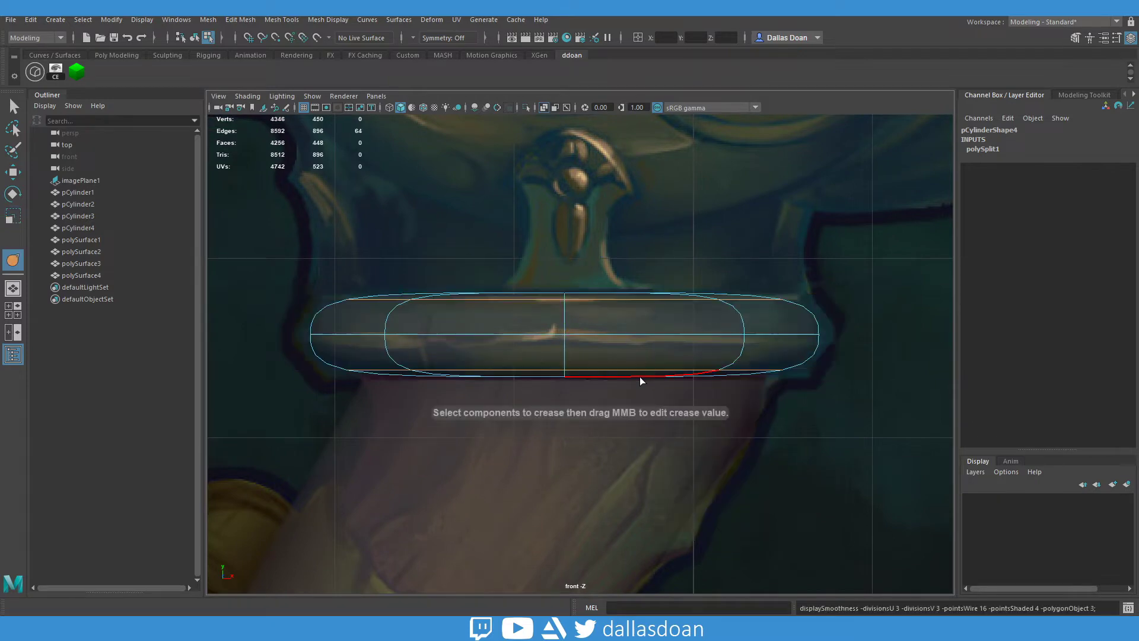
# Move the ring's top vertices slightly and inspect the smoothed band.
pyautogui.keyDown('alt'); pyautogui.moveTo(606, 335); pyautogui.dragTo(592, 341, button='middle'); pyautogui.keyUp('alt')
pyautogui.moveTo(376, 312); pyautogui.dragTo(321, 318, button='right')
pyautogui.press('w')
pyautogui.moveTo(559, 270); pyautogui.dragTo(545, 338)
pyautogui.press('space')
pyautogui.press('space')
pyautogui.moveTo(667, 318)
pyautogui.keyDown('alt'); pyautogui.mouseDown()
pyautogui.moveTo(675, 361)
pyautogui.moveTo(536, 323)
pyautogui.moveTo(581, 334)
pyautogui.moveTo(643, 380)
pyautogui.moveTo(742, 385)
pyautogui.moveTo(707, 353)
pyautogui.moveTo(557, 372)
pyautogui.mouseUp(); pyautogui.keyUp('alt')
pyautogui.click(657, 304)
pyautogui.scroll(-3, 656, 304)
pyautogui.scroll(3, 632, 322)
pyautogui.press('space')
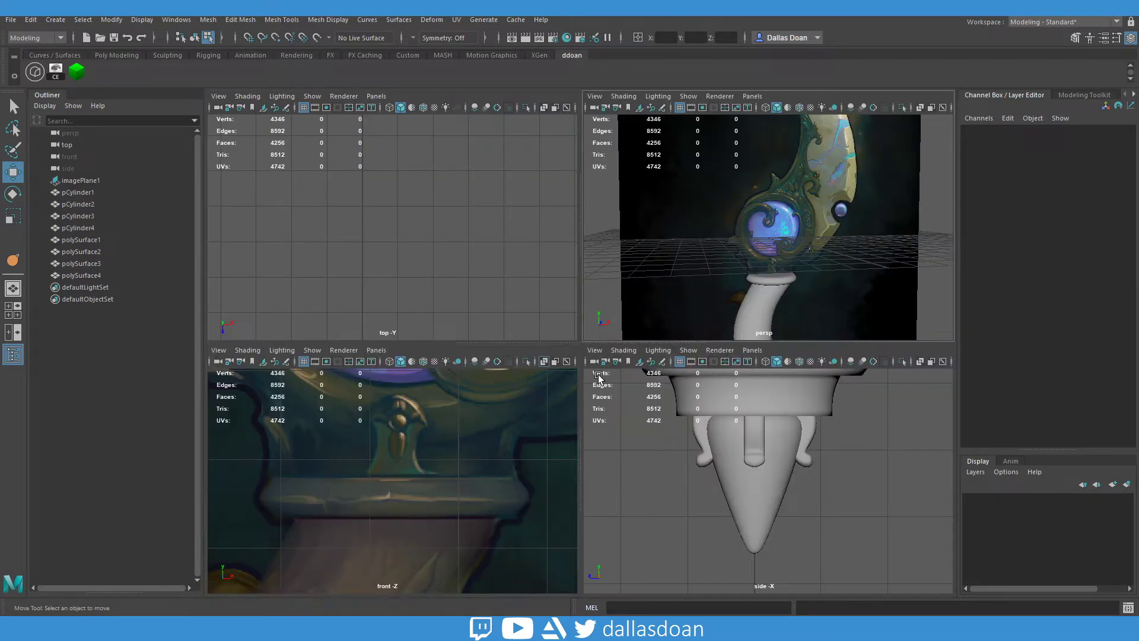
# Create a polygon cylinder rotated 90° to face front, with 8 axis subdivisions.
pyautogui.press('space')
pyautogui.scroll(3, 628, 391)
pyautogui.scroll(-3, 628, 391)
pyautogui.keyDown('shift'); pyautogui.moveTo(627, 390); pyautogui.dragTo(652, 356, button='right'); pyautogui.keyUp('shift')
pyautogui.press('e')
pyautogui.moveTo(588, 392); pyautogui.dragTo(540, 442)
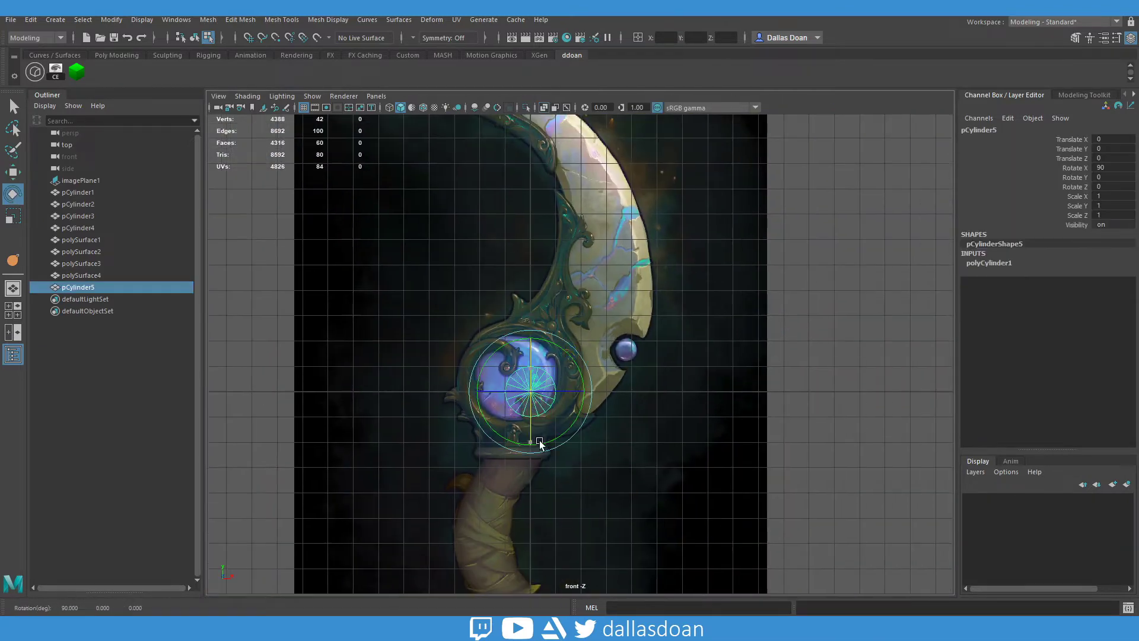
pyautogui.write('8')
pyautogui.press('Return')
# Adjust the cylinder's thickness slightly and crease its border edges, previewing it smoothed.
pyautogui.scroll(3, 628, 361)
pyautogui.scroll(2, 628, 361)
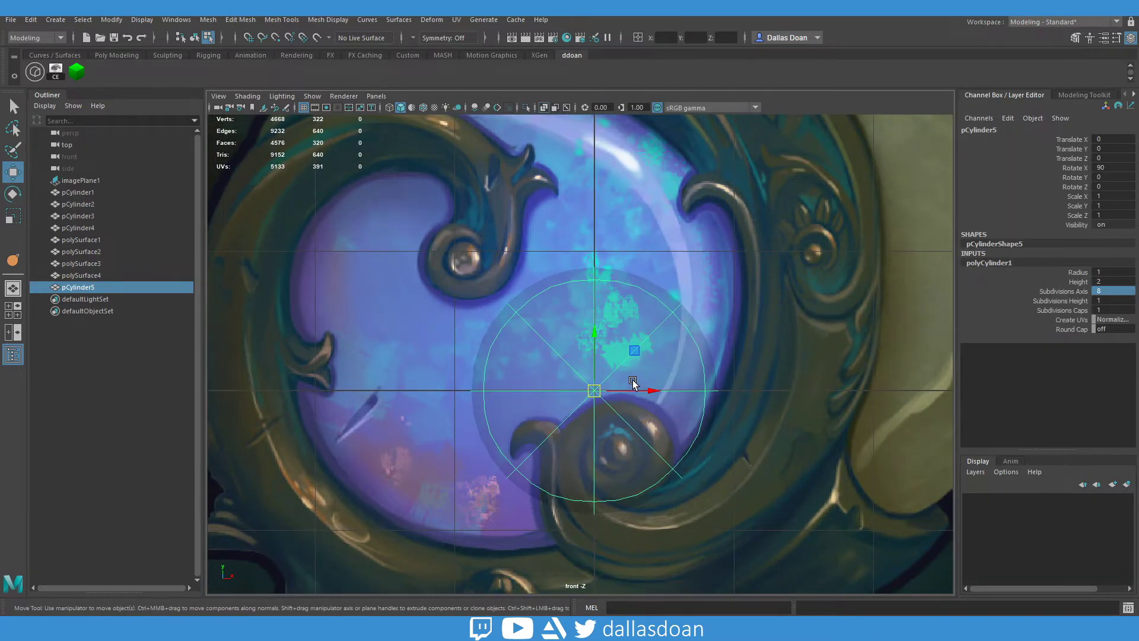
pyautogui.scroll(-5, 628, 361)
pyautogui.press('space')
pyautogui.keyDown('alt'); pyautogui.moveTo(772, 267); pyautogui.dragTo(742, 297); pyautogui.keyUp('alt')
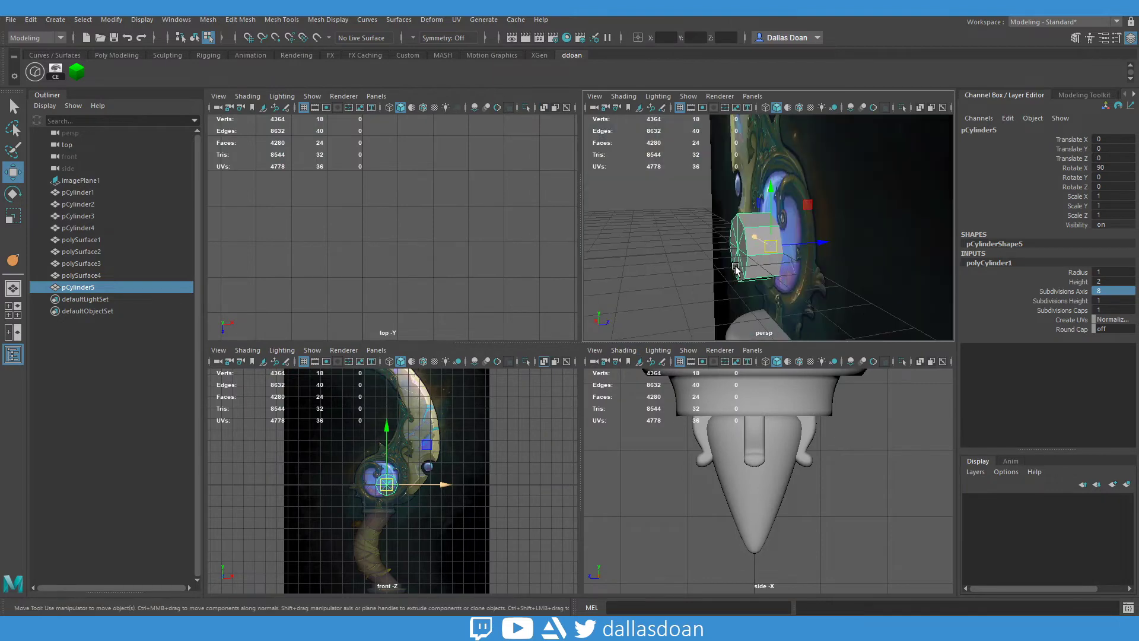
pyautogui.moveTo(783, 214); pyautogui.dragTo(735, 310)
pyautogui.moveTo(804, 237); pyautogui.dragTo(807, 235)
pyautogui.keyDown('alt'); pyautogui.moveTo(807, 235); pyautogui.dragTo(881, 272); pyautogui.keyUp('alt')
pyautogui.moveTo(806, 243)
pyautogui.keyDown('alt'); pyautogui.mouseDown()
pyautogui.moveTo(771, 255)
pyautogui.moveTo(789, 262)
pyautogui.mouseUp(); pyautogui.keyUp('alt')
pyautogui.press('3')
pyautogui.moveTo(766, 267); pyautogui.dragTo(778, 267, button='middle')
pyautogui.press('w')
pyautogui.press('f')
# Scale and move the cylinder over the orb to about 1.879 × 1.321 × 1.879.
pyautogui.press('r')
pyautogui.moveTo(373, 472)
pyautogui.mouseDown()
pyautogui.moveTo(416, 457)
pyautogui.moveTo(485, 475)
pyautogui.moveTo(433, 486)
pyautogui.mouseUp()
pyautogui.press('w')
pyautogui.press('w')
pyautogui.keyDown('alt'); pyautogui.moveTo(736, 250); pyautogui.dragTo(755, 268); pyautogui.keyUp('alt')
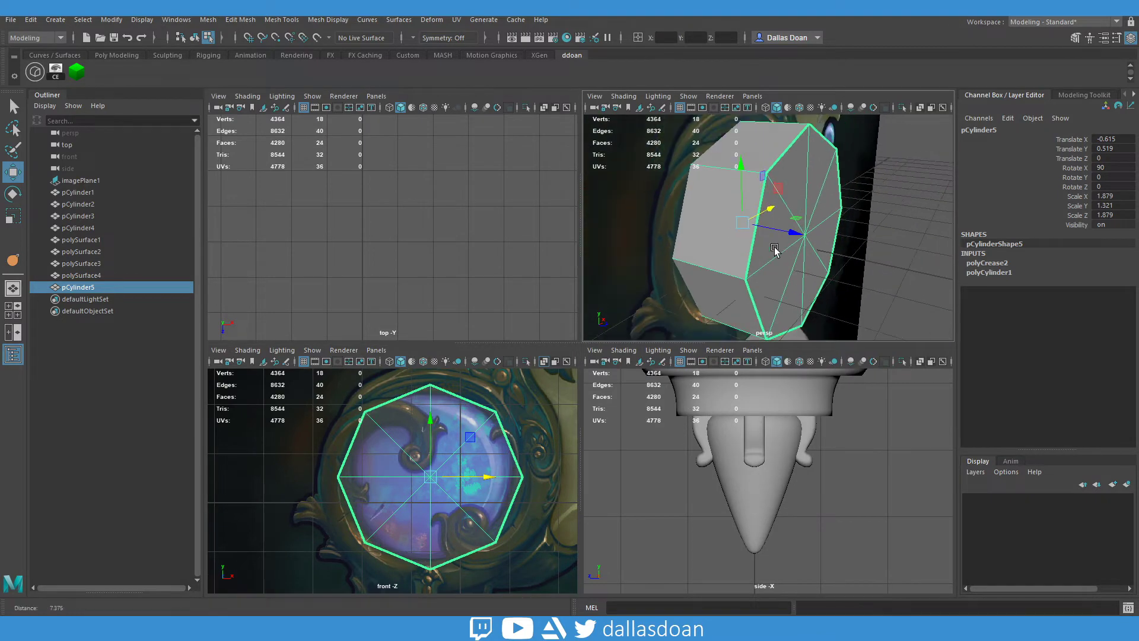
pyautogui.keyDown('alt'); pyautogui.moveTo(819, 243); pyautogui.dragTo(703, 274); pyautogui.keyUp('alt')
pyautogui.doubleClick(700, 276)
# Bevel the cylinder's border edge loop and pick faces on its front.
pyautogui.keyDown('shift'); pyautogui.moveTo(828, 255); pyautogui.dragTo(876, 197, button='right'); pyautogui.keyUp('shift')
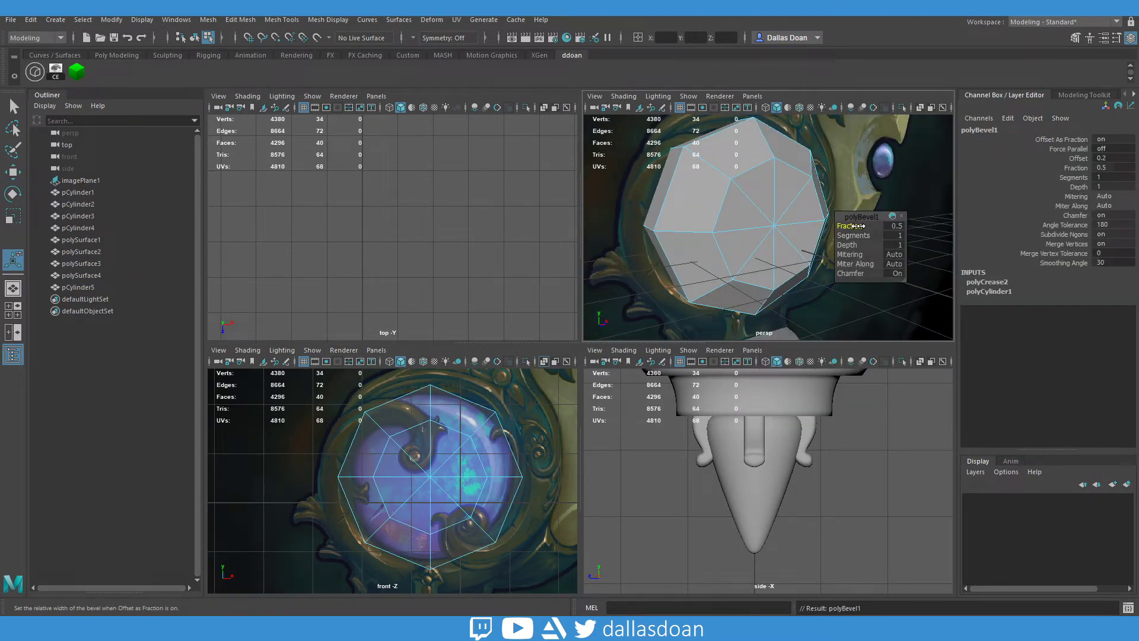
pyautogui.keyDown('alt'); pyautogui.moveTo(687, 173); pyautogui.dragTo(827, 212); pyautogui.keyUp('alt')
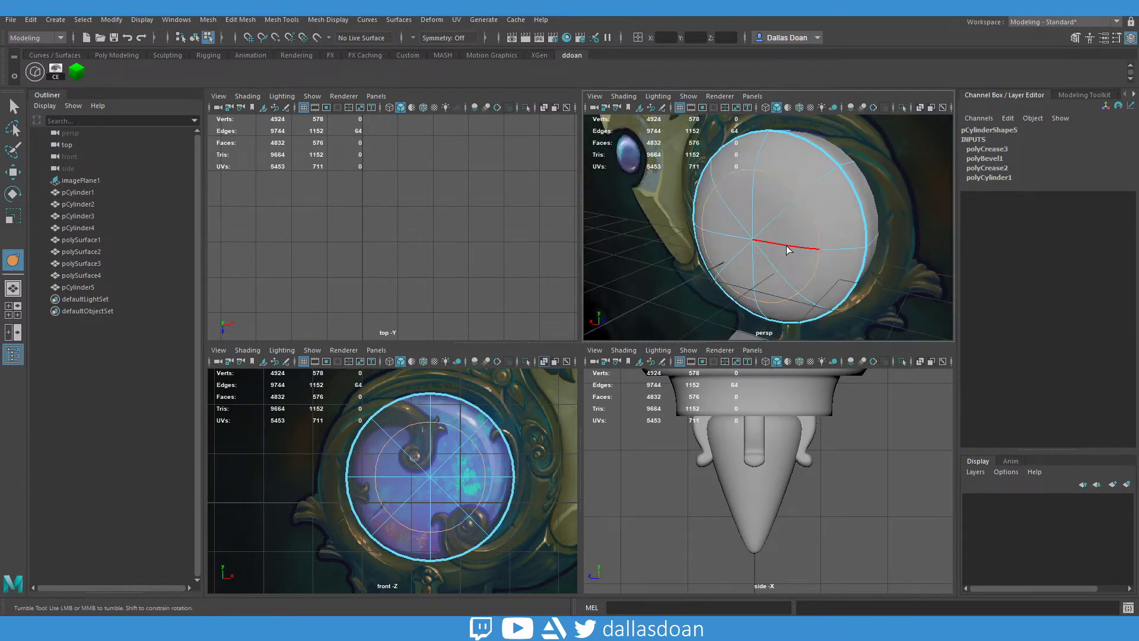
pyautogui.keyDown('alt'); pyautogui.moveTo(802, 227); pyautogui.dragTo(795, 221); pyautogui.keyUp('alt')
pyautogui.click(796, 221)
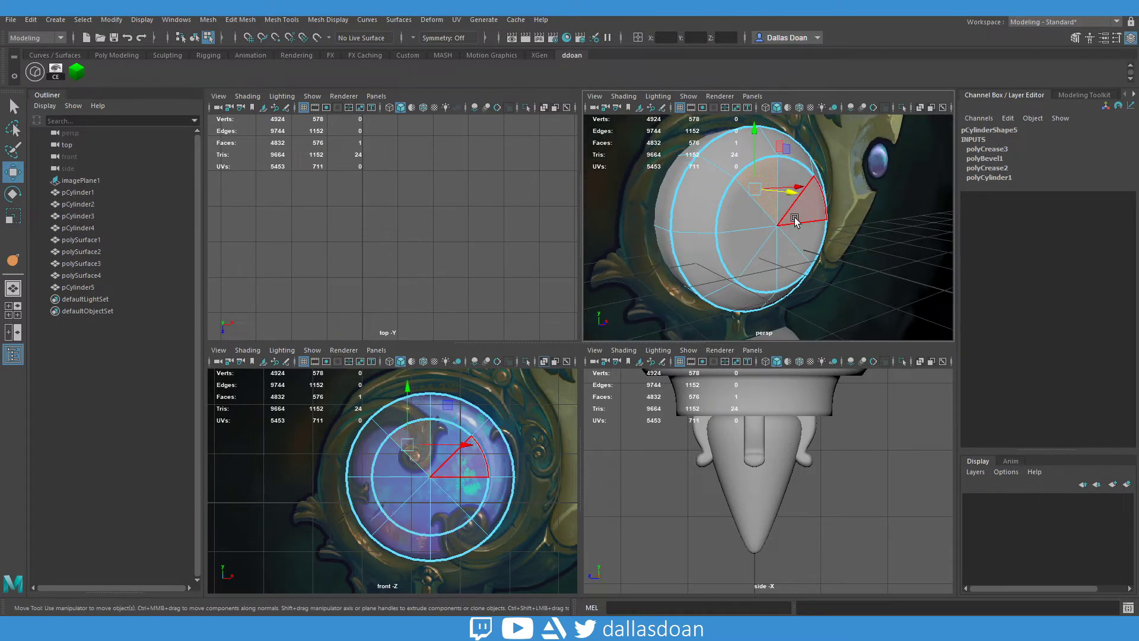
pyautogui.keyDown('shift'); pyautogui.click(727, 243); pyautogui.keyUp('shift')
pyautogui.moveTo(726, 242)
pyautogui.keyDown('alt'); pyautogui.mouseDown()
pyautogui.moveTo(822, 256)
pyautogui.moveTo(760, 273)
pyautogui.mouseUp(); pyautogui.keyUp('alt')
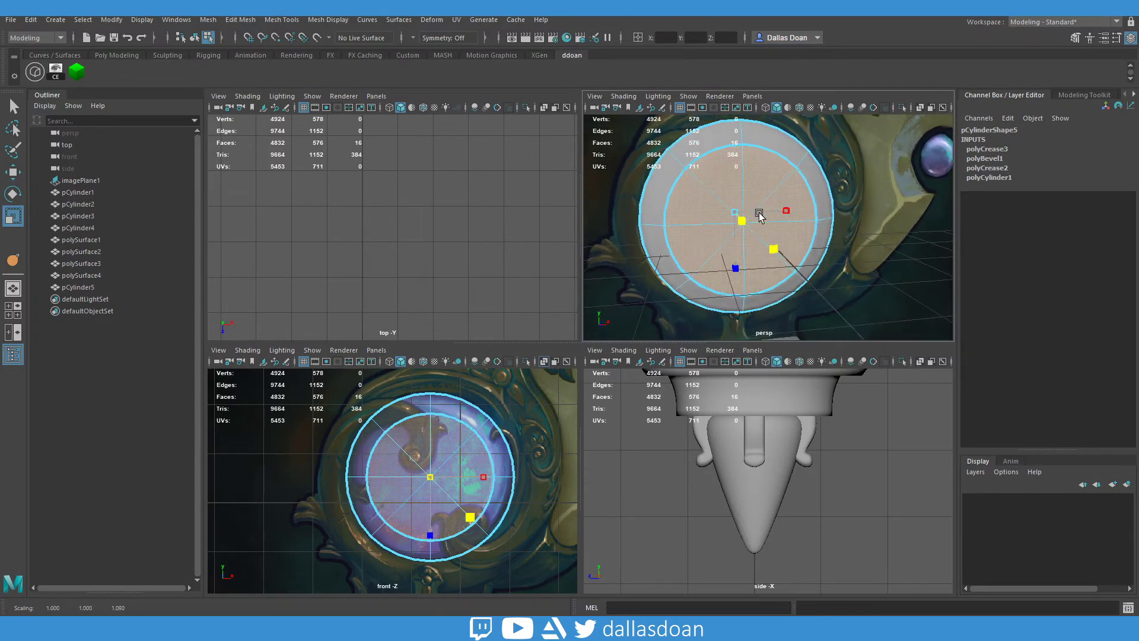
# Grow and shrink the selection to the inner ring of front faces.
pyautogui.hotkey('shift', '.')
pyautogui.keyDown('alt'); pyautogui.moveTo(760, 215); pyautogui.dragTo(786, 232); pyautogui.keyUp('alt')
pyautogui.hotkey('shift', ',')
pyautogui.moveTo(786, 231)
pyautogui.keyDown('alt'); pyautogui.mouseDown()
pyautogui.moveTo(805, 223)
pyautogui.moveTo(728, 221)
pyautogui.moveTo(778, 220)
pyautogui.mouseUp(); pyautogui.keyUp('alt')
pyautogui.hotkey('shift', '.')
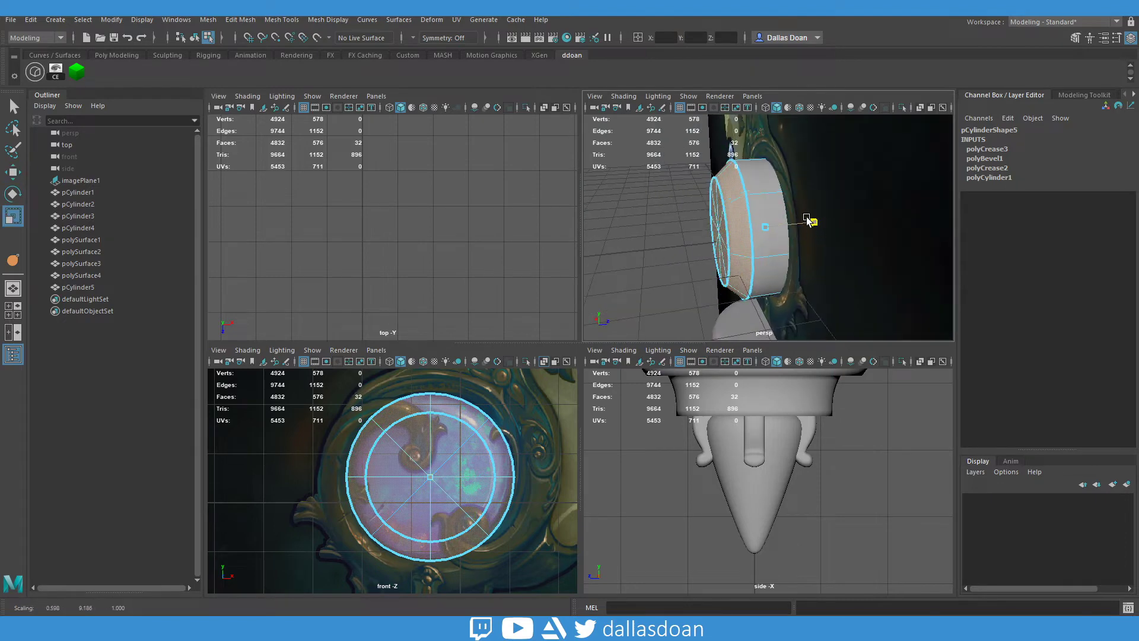
pyautogui.keyDown('alt'); pyautogui.moveTo(786, 221); pyautogui.dragTo(751, 224); pyautogui.keyUp('alt')
# Return to object mode, select and frame pCylinder5, and pick its translate and rotate channels.
pyautogui.press('F8')
pyautogui.press('w')
pyautogui.click(804, 262)
pyautogui.moveTo(804, 263)
pyautogui.keyDown('alt'); pyautogui.mouseDown()
pyautogui.moveTo(850, 288)
pyautogui.moveTo(839, 265)
pyautogui.mouseUp(); pyautogui.keyUp('alt')
pyautogui.click(761, 279)
pyautogui.press('f')
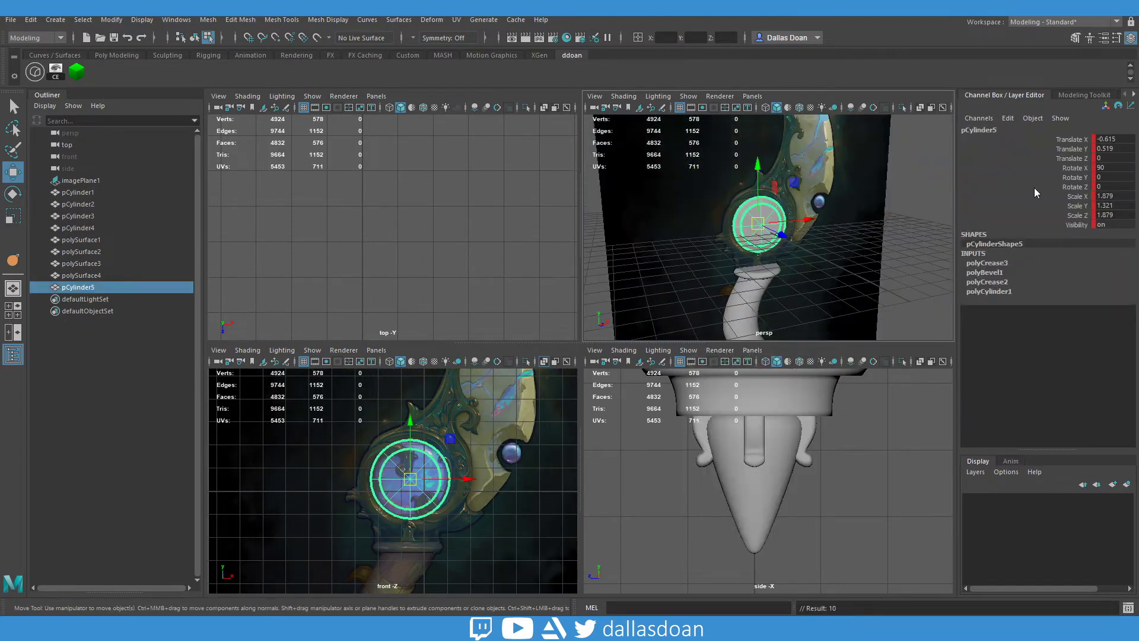
pyautogui.moveTo(1096, 139); pyautogui.dragTo(1098, 187)
pyautogui.rightClick(1098, 188)
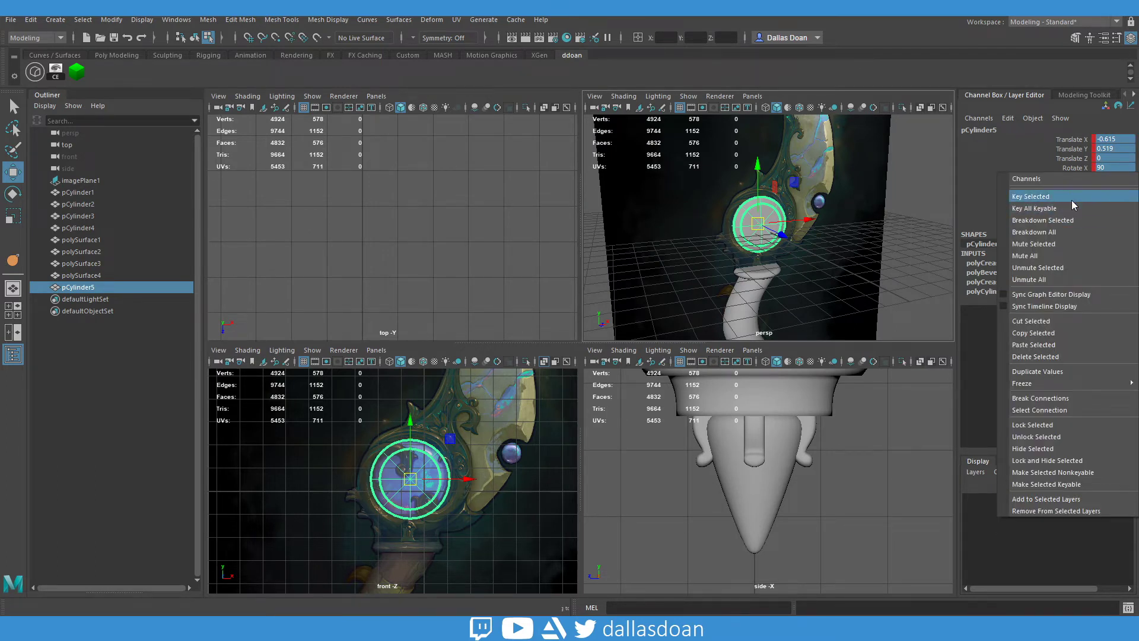
# Clear the stray keys on those channels and return to the Modeling - Standard workspace.
pyautogui.click(1060, 260)
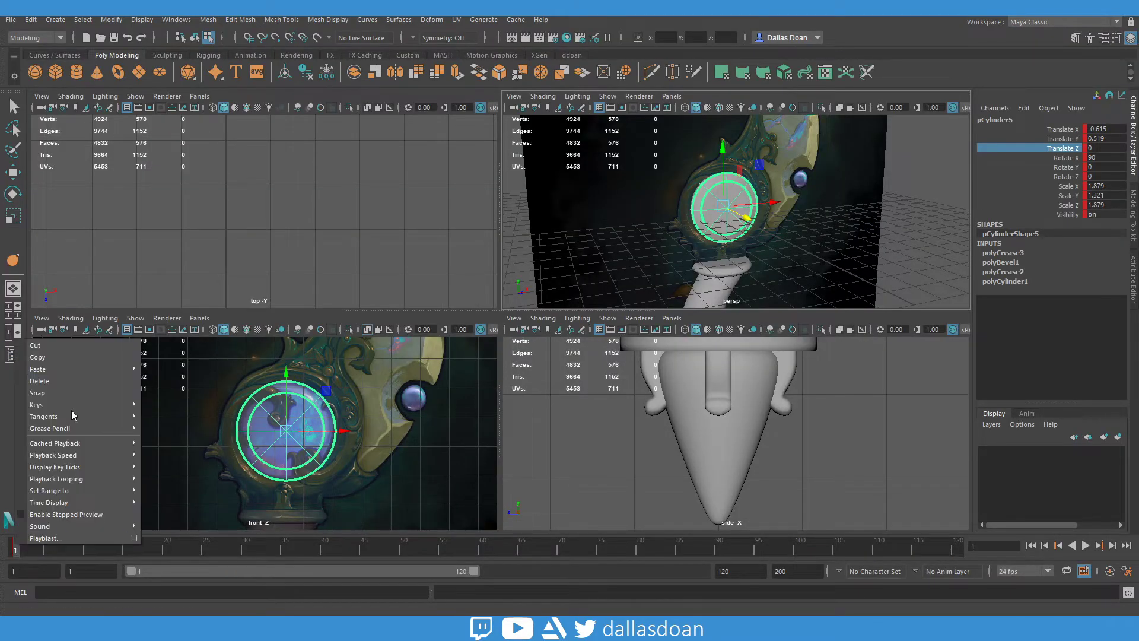
pyautogui.click(1116, 22)
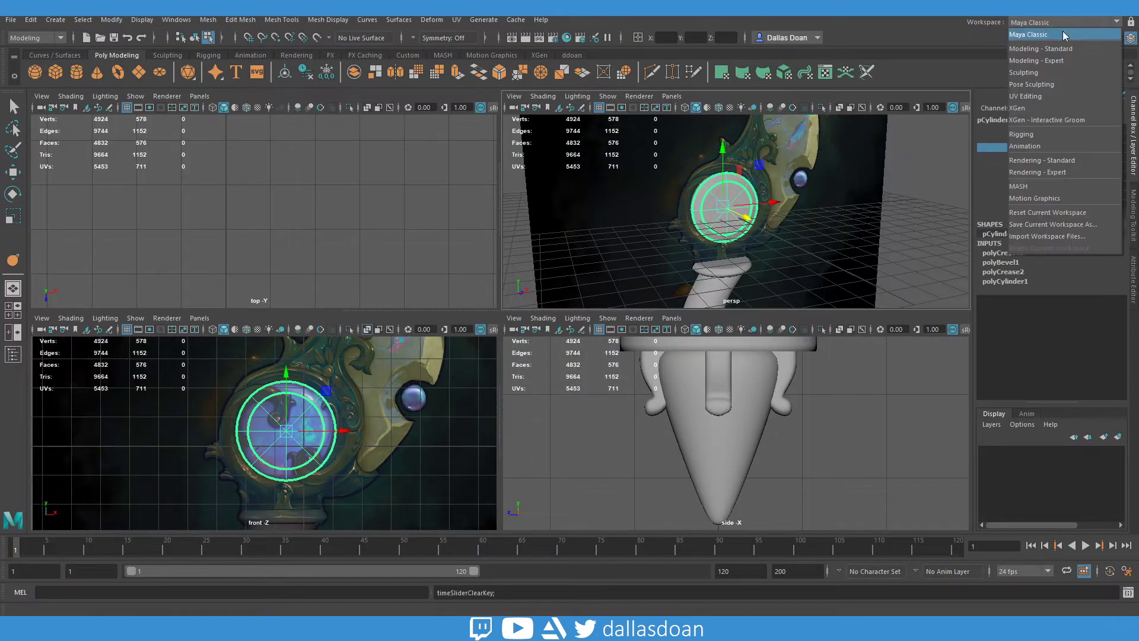
pyautogui.click(1056, 36)
# Frame the concept art's crescent blade in the front view.
pyautogui.press('space')
pyautogui.scroll(-5, 683, 303)
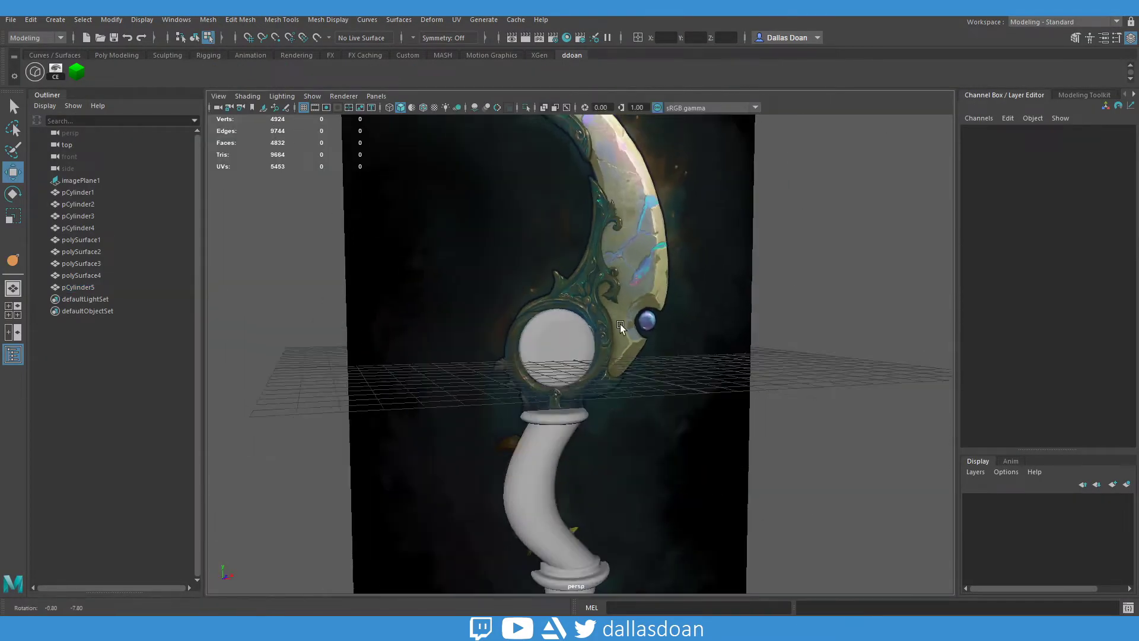
pyautogui.keyDown('alt'); pyautogui.moveTo(609, 340); pyautogui.dragTo(639, 340); pyautogui.keyUp('alt')
pyautogui.press('space')
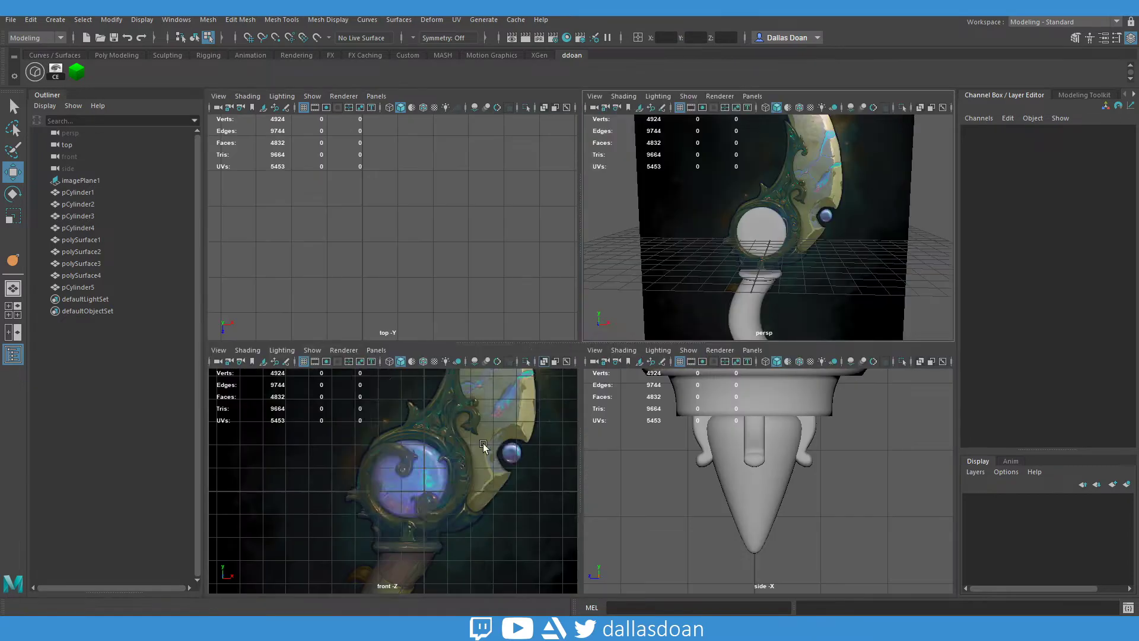
pyautogui.press('space')
pyautogui.scroll(3, 604, 311)
pyautogui.scroll(1, 630, 263)
pyautogui.scroll(2, 555, 222)
pyautogui.keyDown('shift'); pyautogui.moveTo(555, 225); pyautogui.dragTo(580, 224, button='right'); pyautogui.keyUp('shift')
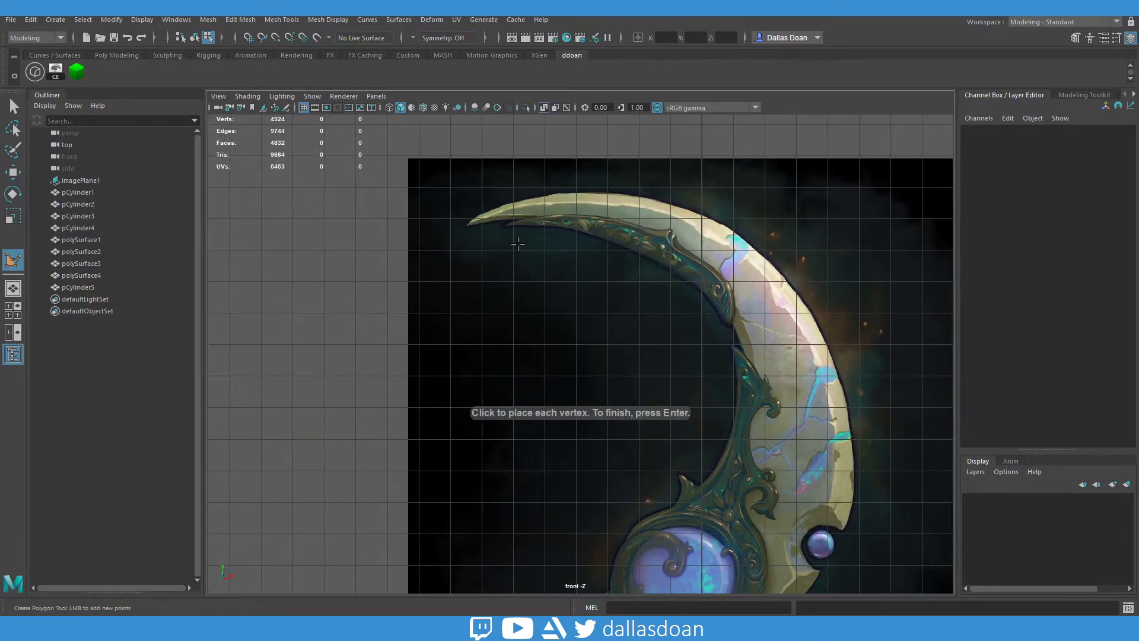
# Place outline points from the blade tip along the inner edge and around the side orb.
pyautogui.scroll(2, 573, 214)
pyautogui.scroll(1, 565, 198)
pyautogui.click(321, 221)
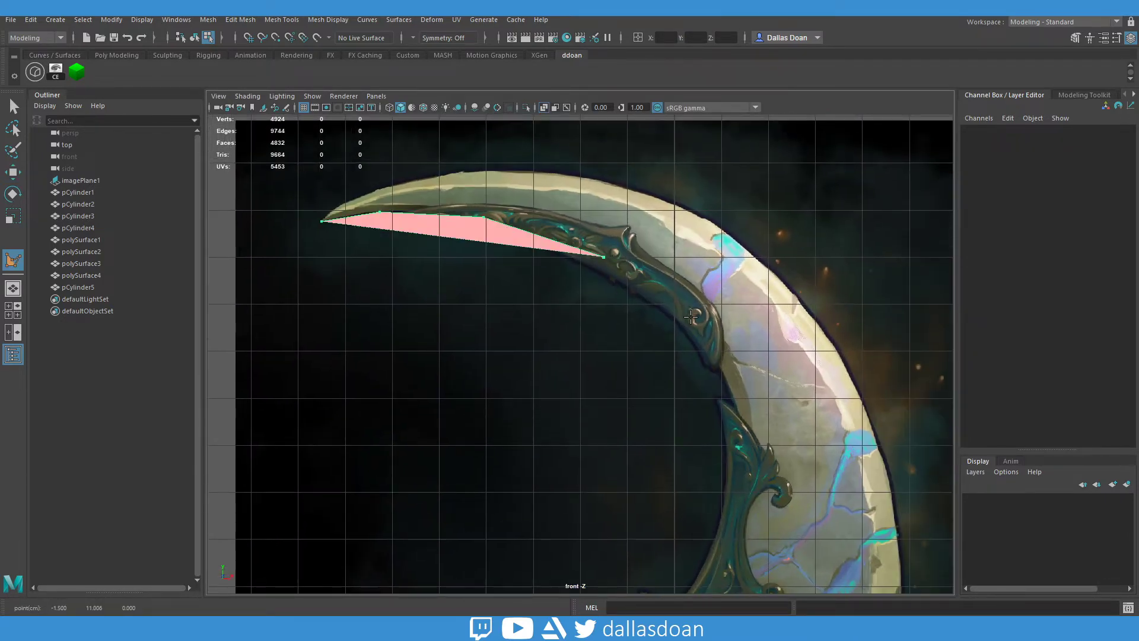
pyautogui.click(691, 315)
pyautogui.moveTo(691, 314)
pyautogui.keyDown('alt'); pyautogui.mouseDown(button='middle')
pyautogui.moveTo(682, 216)
pyautogui.moveTo(670, 202)
pyautogui.mouseUp(button='middle'); pyautogui.keyUp('alt')
pyautogui.click(684, 286)
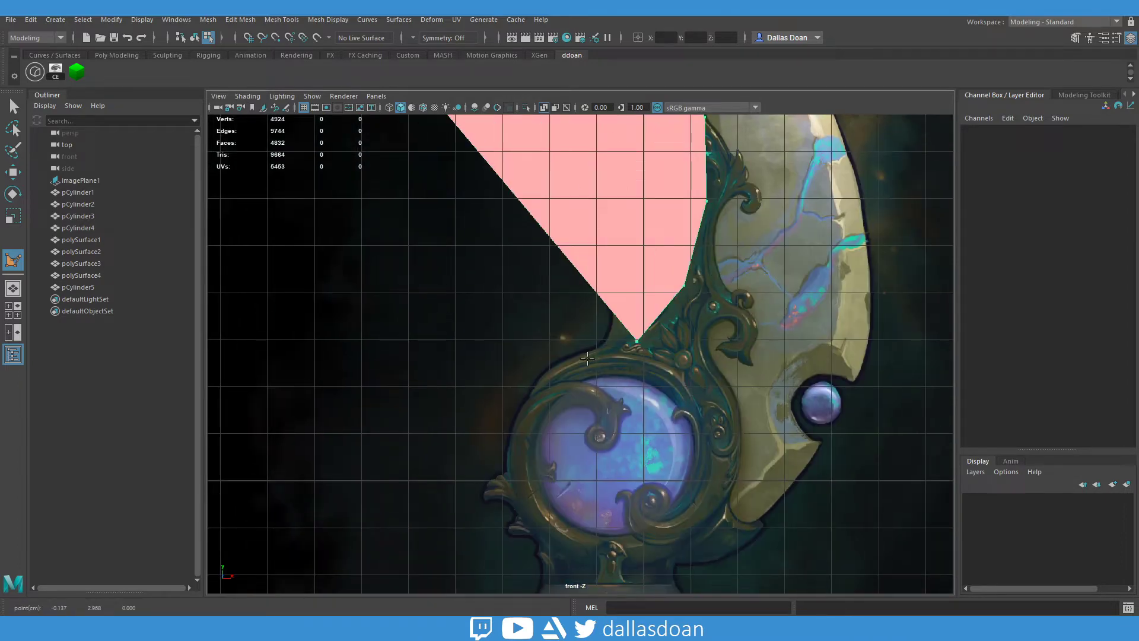
pyautogui.click(588, 358)
pyautogui.keyDown('alt'); pyautogui.moveTo(587, 358); pyautogui.dragTo(530, 291, button='middle'); pyautogui.keyUp('alt')
pyautogui.click(671, 448)
pyautogui.click(704, 455)
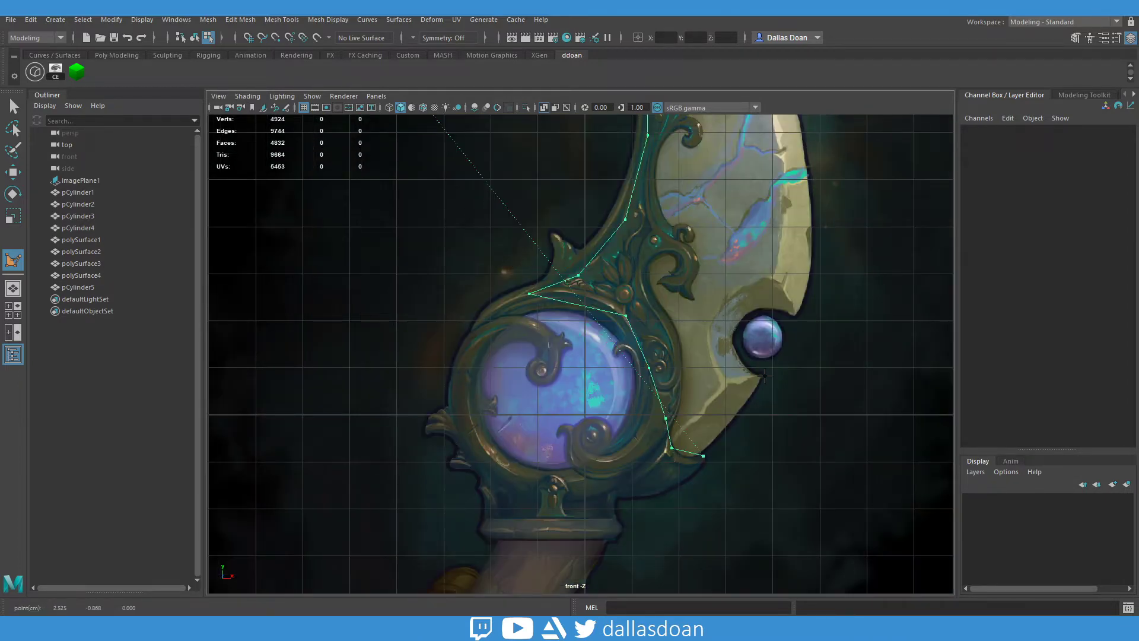
# Trace the blade's outer curve back to the tip and finish the 31-vertex polygon.
pyautogui.keyDown('alt'); pyautogui.moveTo(764, 304); pyautogui.dragTo(757, 347, button='middle'); pyautogui.keyUp('alt')
pyautogui.keyDown('alt'); pyautogui.moveTo(831, 308); pyautogui.dragTo(801, 392, button='middle'); pyautogui.keyUp('alt')
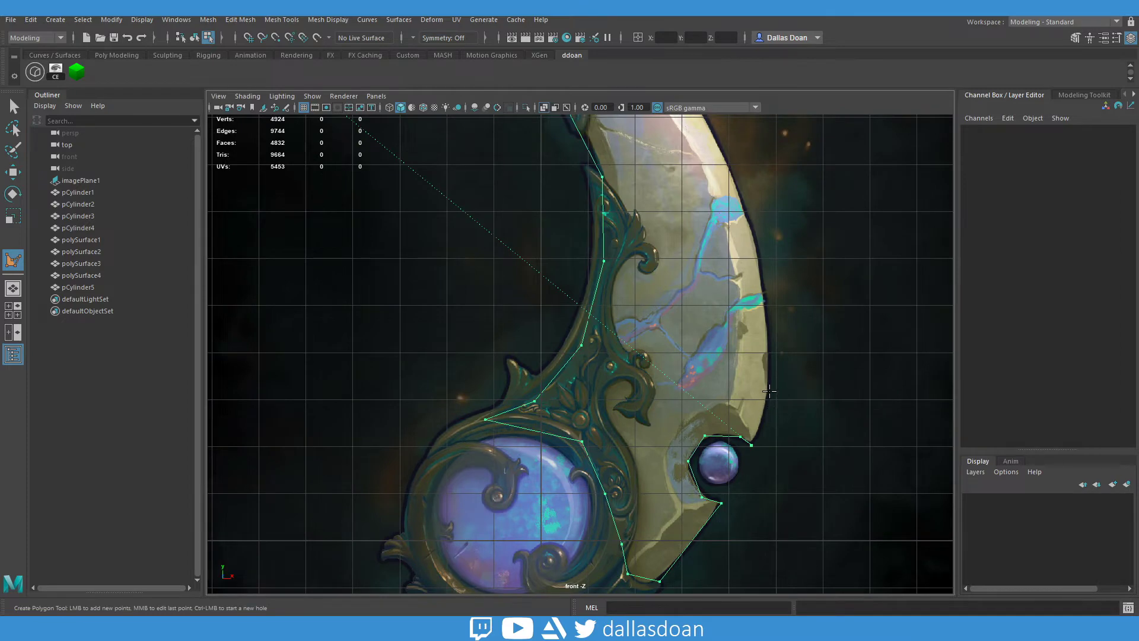
pyautogui.keyDown('alt'); pyautogui.moveTo(772, 238); pyautogui.dragTo(742, 380, button='middle'); pyautogui.keyUp('alt')
pyautogui.keyDown('alt'); pyautogui.moveTo(687, 260); pyautogui.dragTo(721, 297, button='middle'); pyautogui.keyUp('alt')
pyautogui.scroll(-3, 720, 298)
pyautogui.scroll(5, 593, 297)
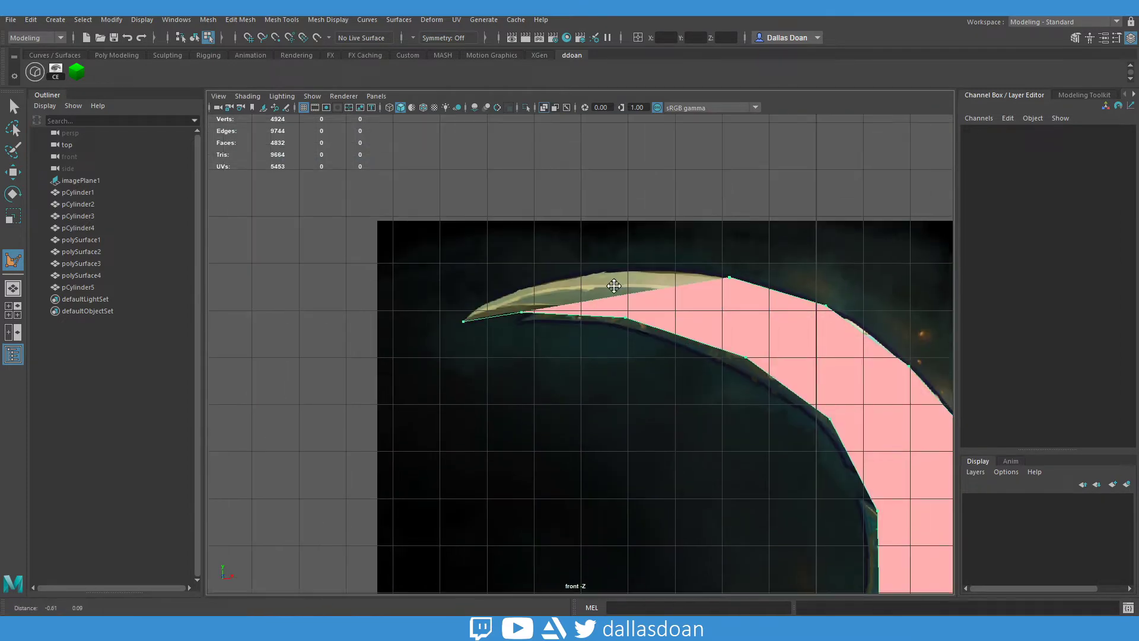
pyautogui.keyDown('alt'); pyautogui.moveTo(517, 290); pyautogui.dragTo(615, 292, button='middle'); pyautogui.keyUp('alt')
pyautogui.press('Return')
pyautogui.press('w')
pyautogui.scroll(-3, 691, 276)
pyautogui.keyDown('alt'); pyautogui.moveTo(652, 416); pyautogui.dragTo(713, 296, button='middle'); pyautogui.keyUp('alt')
pyautogui.moveTo(724, 415)
pyautogui.keyDown('alt'); pyautogui.mouseDown(button='middle')
pyautogui.moveTo(723, 275)
pyautogui.moveTo(714, 348)
pyautogui.mouseUp(button='middle'); pyautogui.keyUp('alt')
# Cut the first Multi-Cut edges across the crescent blade face.
pyautogui.scroll(3, 468, 312)
pyautogui.press('y')
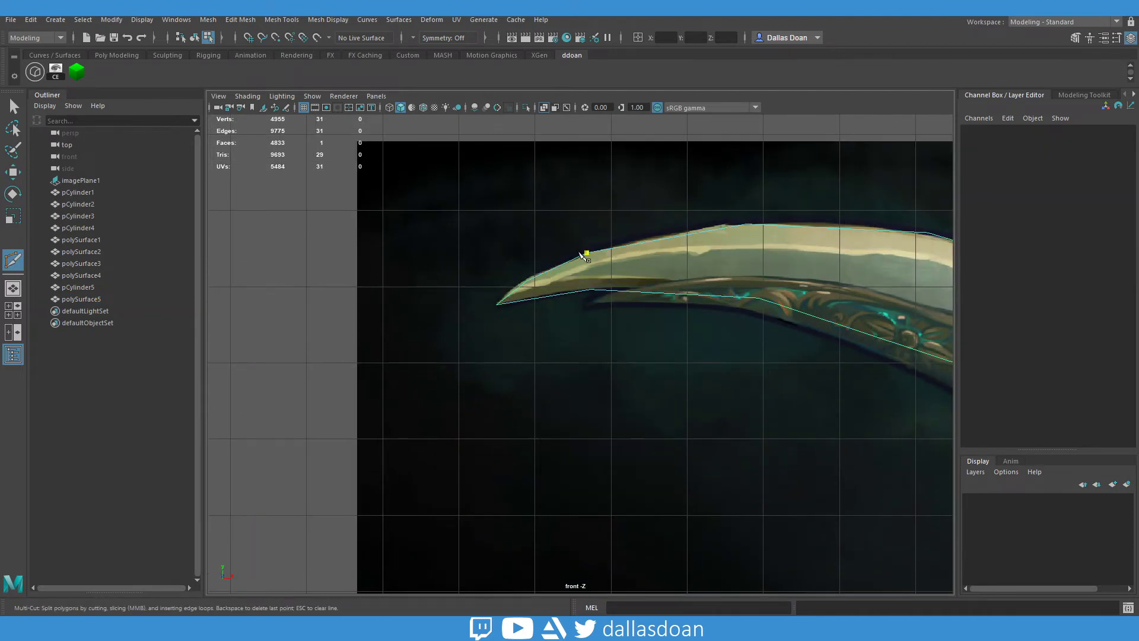
pyautogui.keyDown('alt'); pyautogui.moveTo(593, 326); pyautogui.dragTo(713, 297, button='middle'); pyautogui.keyUp('alt')
pyautogui.moveTo(775, 387)
pyautogui.keyDown('alt'); pyautogui.mouseDown(button='middle')
pyautogui.moveTo(692, 291)
pyautogui.moveTo(410, 193)
pyautogui.mouseUp(button='middle'); pyautogui.keyUp('alt')
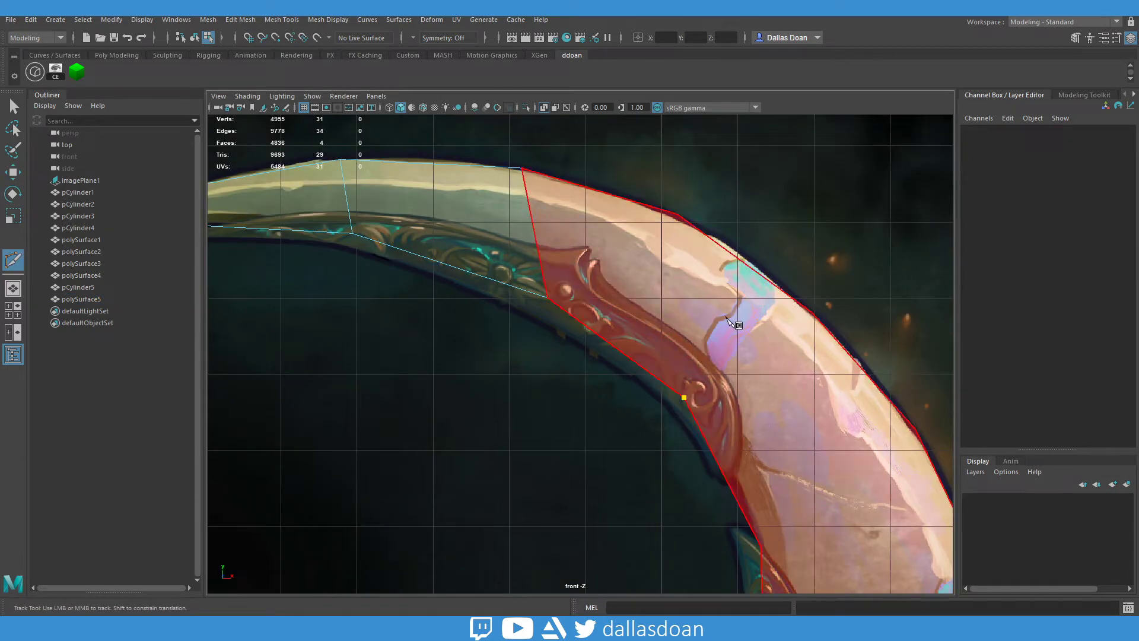
pyautogui.click(727, 262)
pyautogui.click(600, 347)
pyautogui.keyDown('alt'); pyautogui.moveTo(552, 287); pyautogui.dragTo(490, 224, button='middle'); pyautogui.keyUp('alt')
pyautogui.click(773, 321)
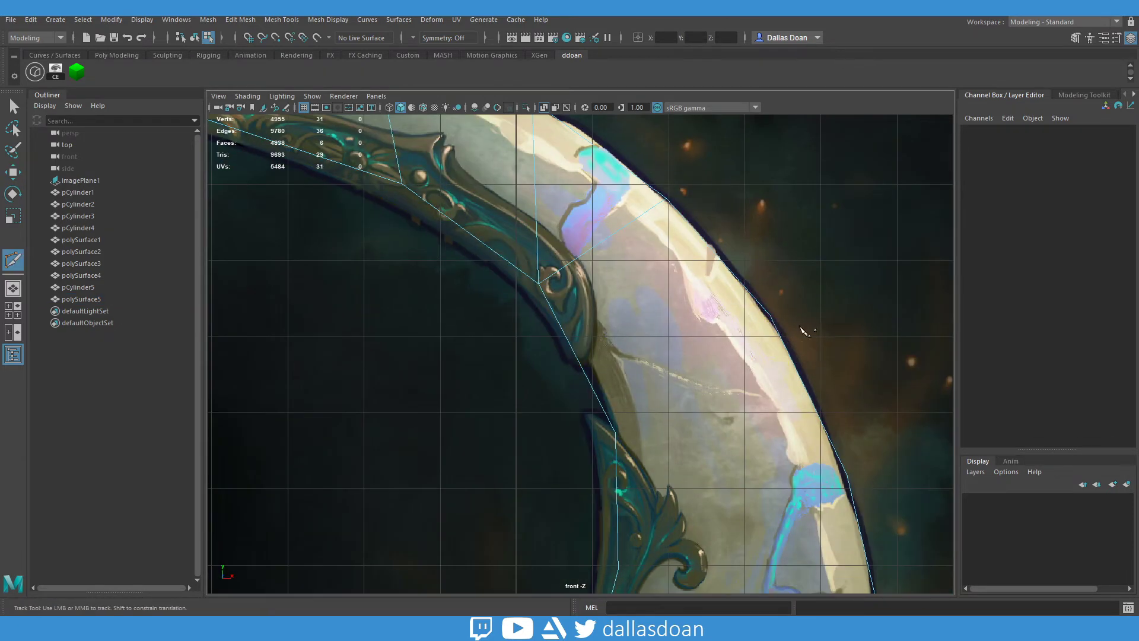
pyautogui.click(608, 414)
pyautogui.moveTo(608, 413)
pyautogui.keyDown('alt'); pyautogui.mouseDown(button='middle')
pyautogui.moveTo(586, 376)
pyautogui.moveTo(564, 268)
pyautogui.mouseUp(button='middle'); pyautogui.keyUp('alt')
pyautogui.keyDown('alt'); pyautogui.moveTo(712, 386); pyautogui.dragTo(623, 237, button='middle'); pyautogui.keyUp('alt')
pyautogui.click(774, 318)
pyautogui.moveTo(730, 291)
pyautogui.keyDown('alt'); pyautogui.mouseDown(button='middle')
pyautogui.moveTo(831, 424)
pyautogui.moveTo(572, 297)
pyautogui.mouseUp(button='middle'); pyautogui.keyUp('alt')
pyautogui.click(542, 247)
# Cut edges from the ornate inner edge to the blade-notch vertex and along the lower edge.
pyautogui.keyDown('alt'); pyautogui.moveTo(542, 247); pyautogui.dragTo(611, 217, button='middle'); pyautogui.keyUp('alt')
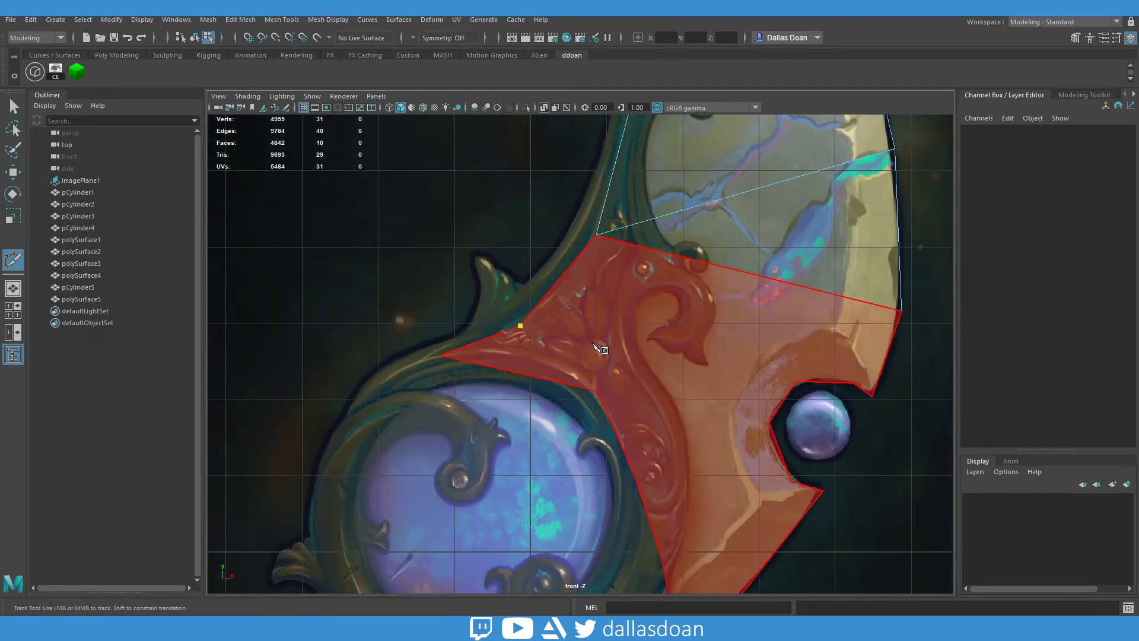
pyautogui.click(475, 293)
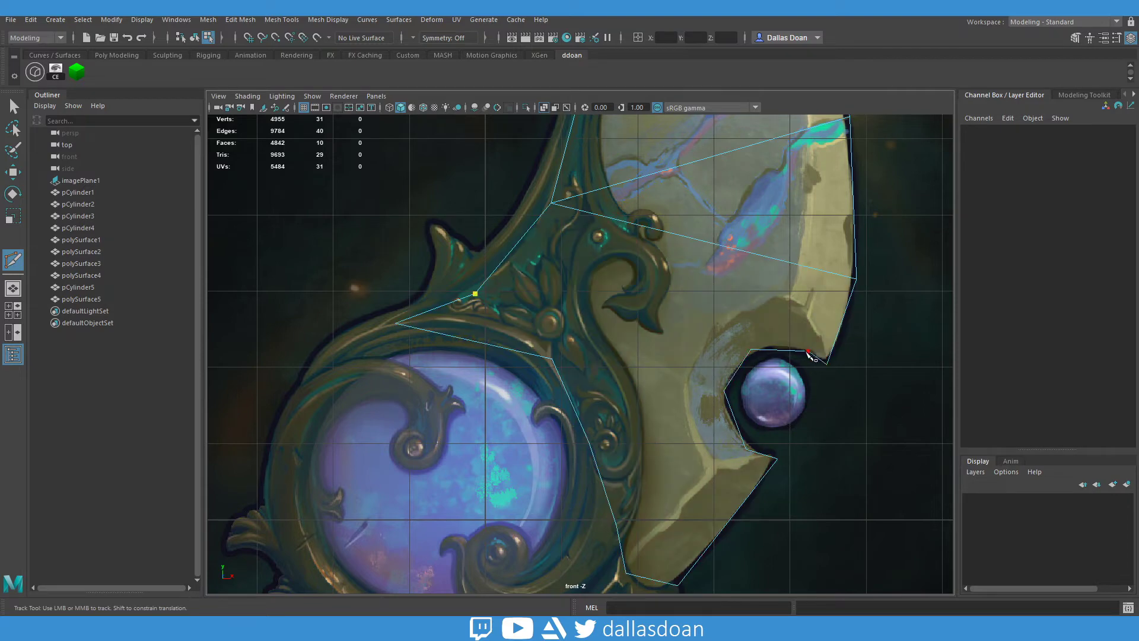
pyautogui.click(750, 351)
pyautogui.keyDown('alt'); pyautogui.moveTo(752, 355); pyautogui.dragTo(696, 369, button='middle'); pyautogui.keyUp('alt')
pyautogui.click(693, 363)
pyautogui.keyDown('alt'); pyautogui.moveTo(765, 320); pyautogui.dragTo(699, 313, button='middle'); pyautogui.keyUp('alt')
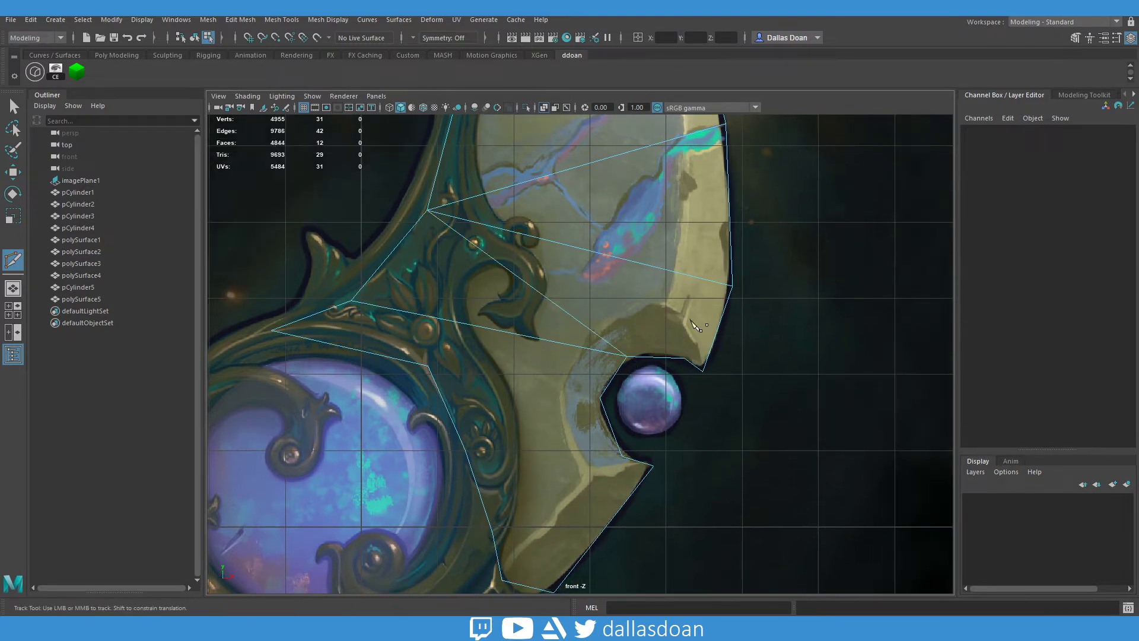
pyautogui.press('Return')
pyautogui.keyDown('alt'); pyautogui.moveTo(603, 400); pyautogui.dragTo(664, 365, button='middle'); pyautogui.keyUp('alt')
pyautogui.click(683, 419)
pyautogui.keyDown('alt'); pyautogui.moveTo(649, 454); pyautogui.dragTo(640, 390, button='middle'); pyautogui.keyUp('alt')
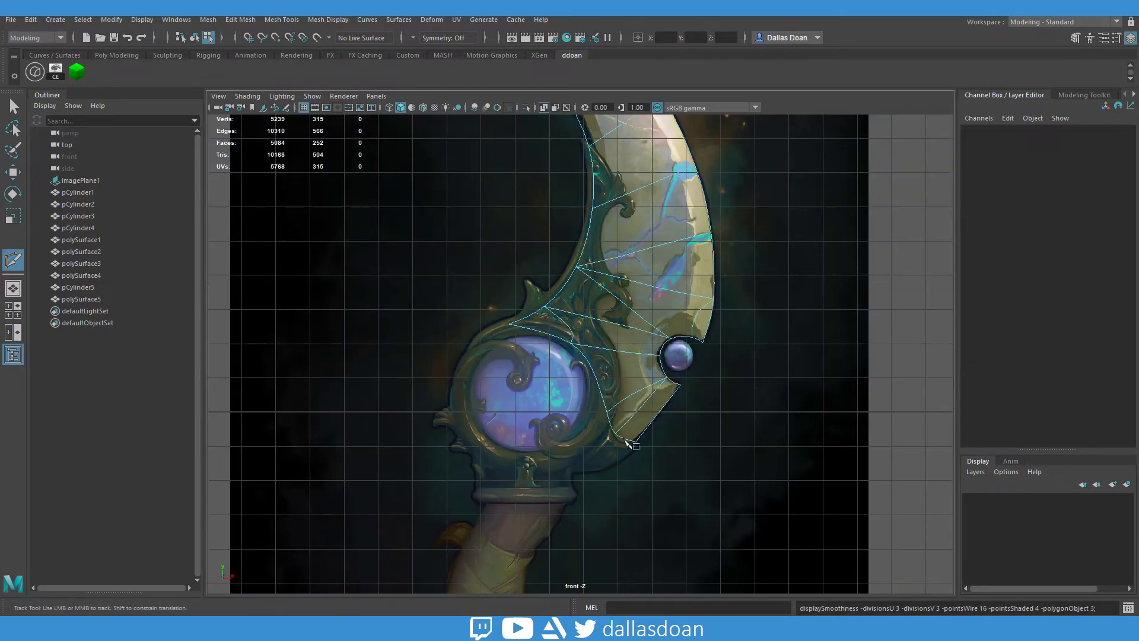
pyautogui.scroll(2, 449, 292)
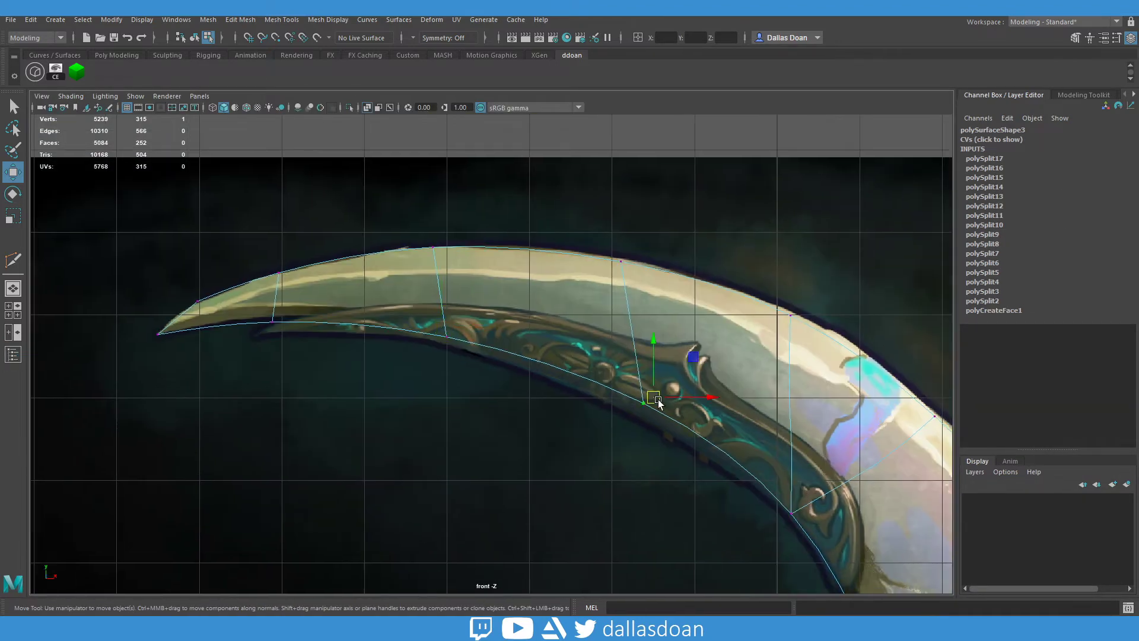
# Move vertices on the lower edge, outer rim and beside the ornament onto the painted outline.
pyautogui.keyDown('alt'); pyautogui.moveTo(633, 250); pyautogui.dragTo(315, 92, button='middle'); pyautogui.keyUp('alt')
pyautogui.click(474, 356)
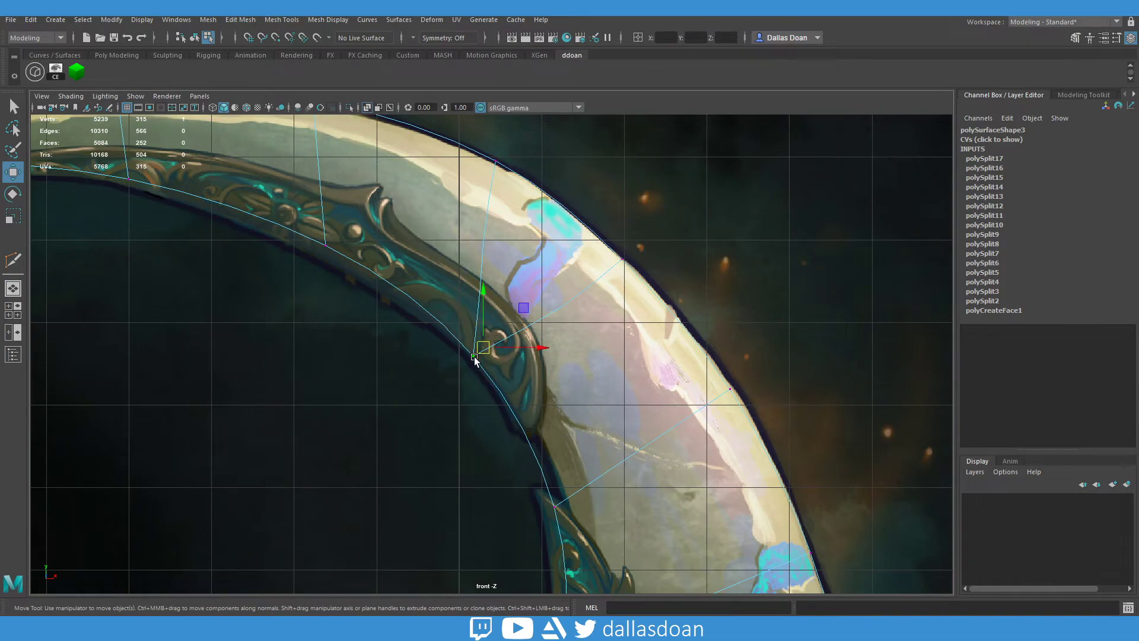
pyautogui.keyDown('alt'); pyautogui.moveTo(577, 512); pyautogui.dragTo(678, 312, button='middle'); pyautogui.keyUp('alt')
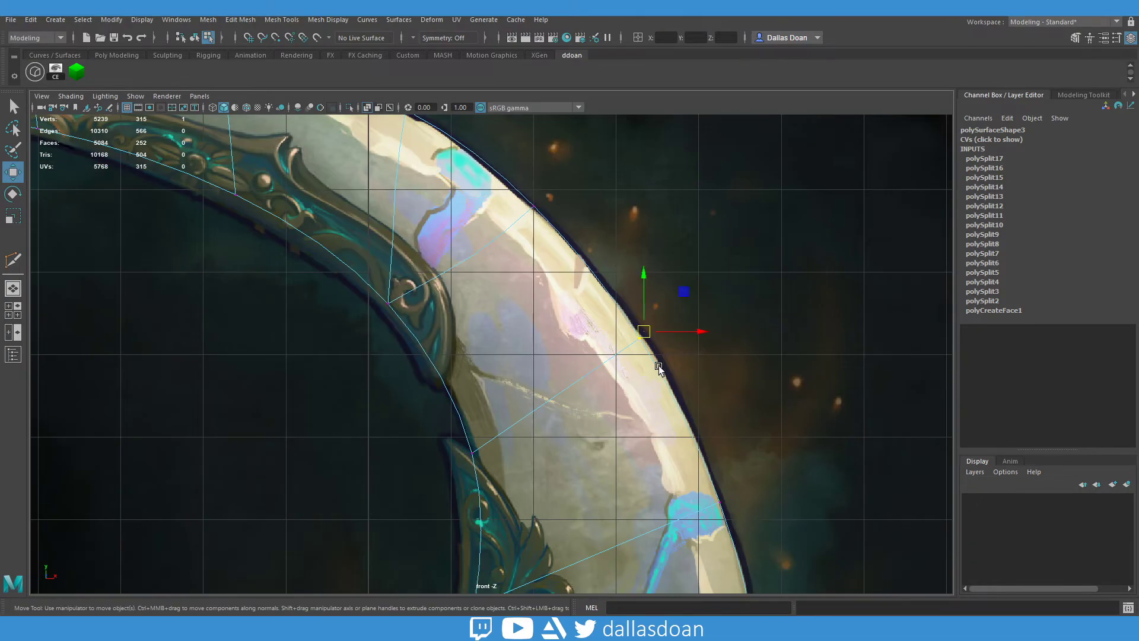
pyautogui.click(679, 312)
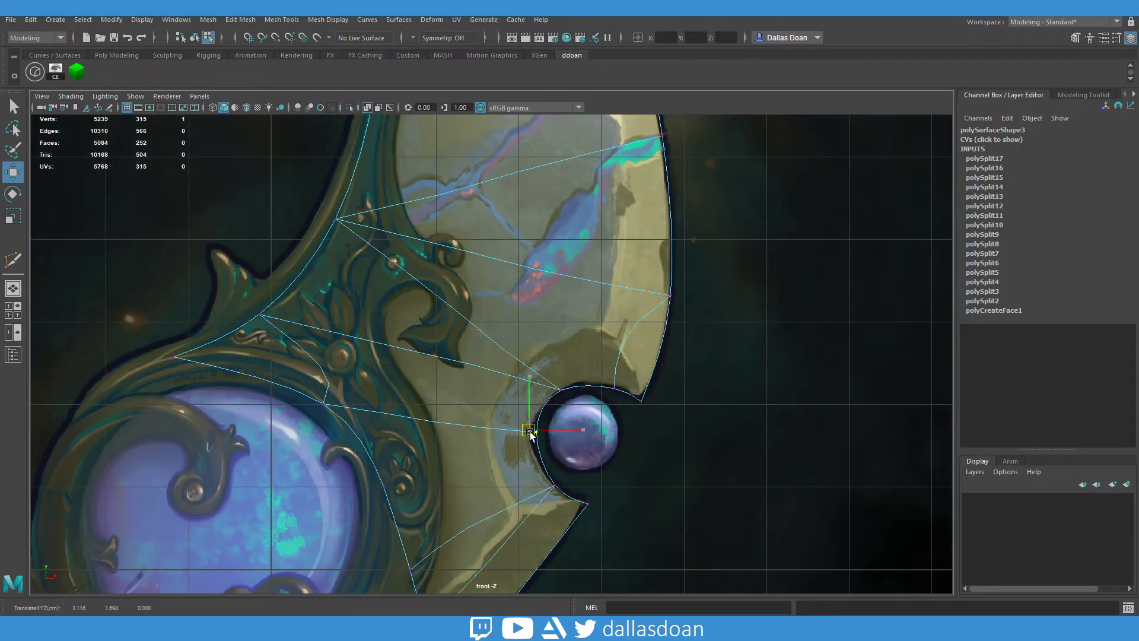
pyautogui.keyDown('alt'); pyautogui.moveTo(532, 434); pyautogui.dragTo(611, 407, button='middle'); pyautogui.keyUp('alt')
pyautogui.moveTo(524, 497)
pyautogui.keyDown('alt'); pyautogui.mouseDown(button='middle')
pyautogui.moveTo(563, 451)
pyautogui.moveTo(479, 315)
pyautogui.mouseUp(button='middle'); pyautogui.keyUp('alt')
pyautogui.click(552, 416)
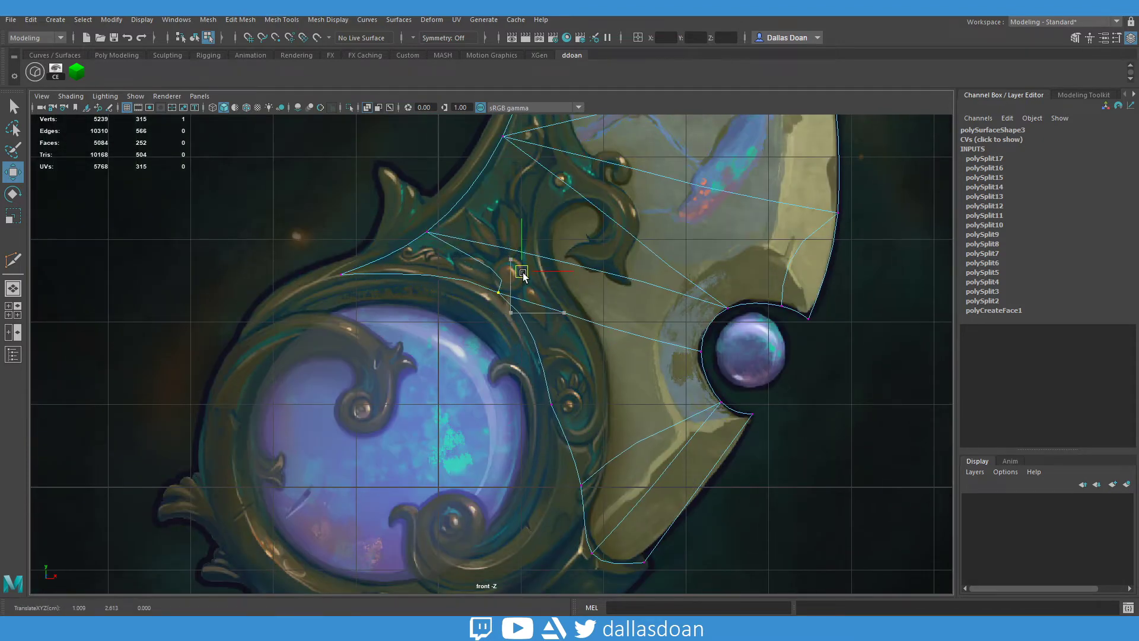
pyautogui.keyDown('alt'); pyautogui.moveTo(522, 274); pyautogui.dragTo(533, 237, button='middle'); pyautogui.keyUp('alt')
pyautogui.keyDown('alt'); pyautogui.moveTo(621, 262); pyautogui.dragTo(640, 230, button='middle'); pyautogui.keyUp('alt')
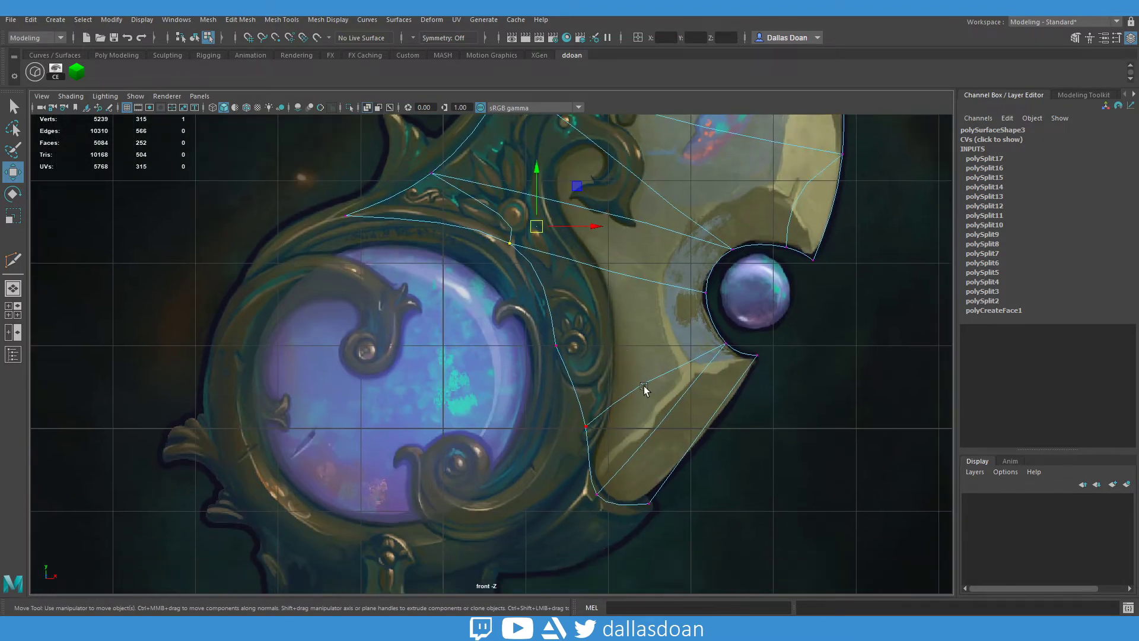
# Add a new cut near the orb notch and slide its vertex onto the blade outline.
pyautogui.hotkey('ctrl', 'shift', 'x')
pyautogui.click(715, 321)
pyautogui.rightClick(521, 293)
pyautogui.moveTo(521, 292)
pyautogui.keyDown('alt'); pyautogui.mouseDown(button='middle')
pyautogui.moveTo(512, 295)
pyautogui.moveTo(493, 254)
pyautogui.mouseUp(button='middle'); pyautogui.keyUp('alt')
pyautogui.press('w')
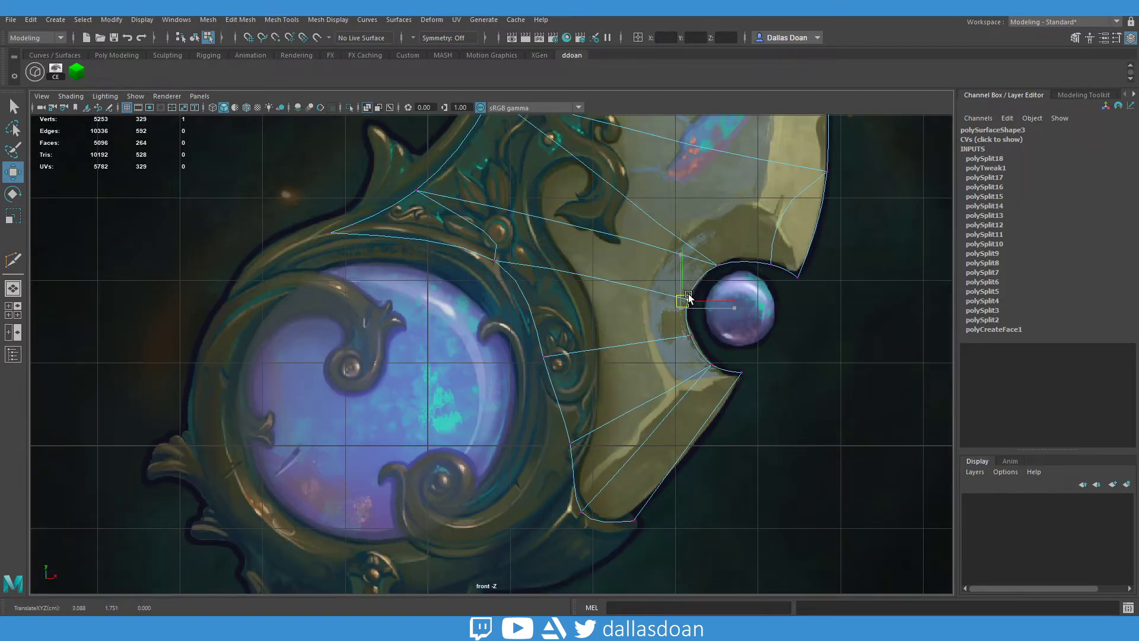
pyautogui.keyDown('alt'); pyautogui.moveTo(688, 300); pyautogui.dragTo(654, 266, button='middle'); pyautogui.keyUp('alt')
pyautogui.click(683, 333)
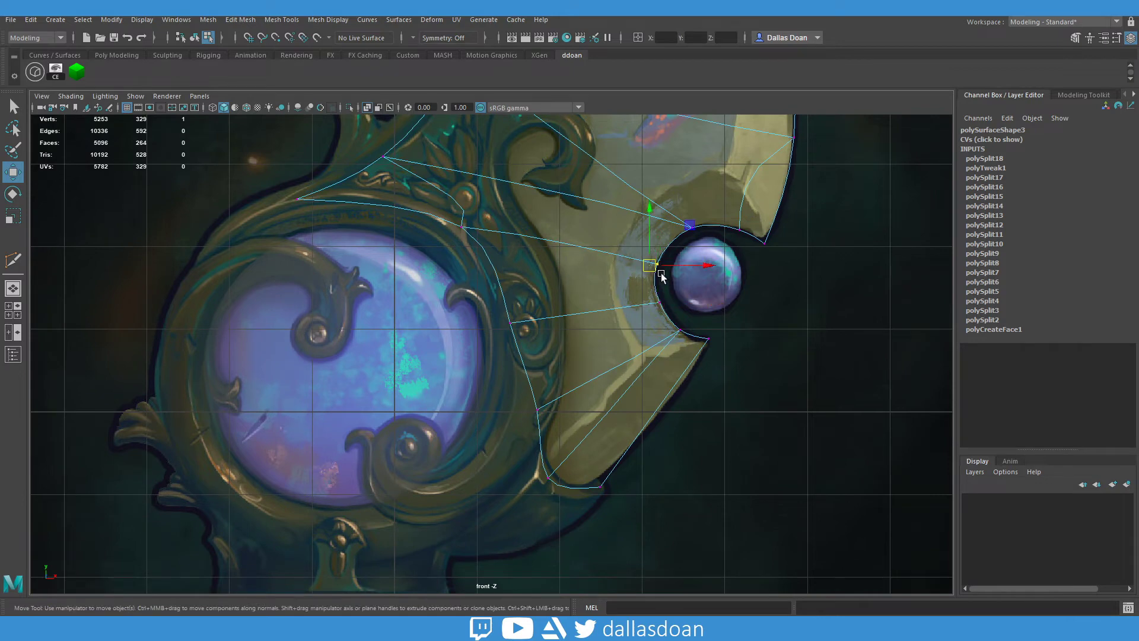
pyautogui.keyDown('alt'); pyautogui.moveTo(708, 240); pyautogui.dragTo(704, 211, button='middle'); pyautogui.keyUp('alt')
# Add a second cut beneath the orb and move the rim vertices onto the frame edge.
pyautogui.hotkey('ctrl', 'shift', 'x')
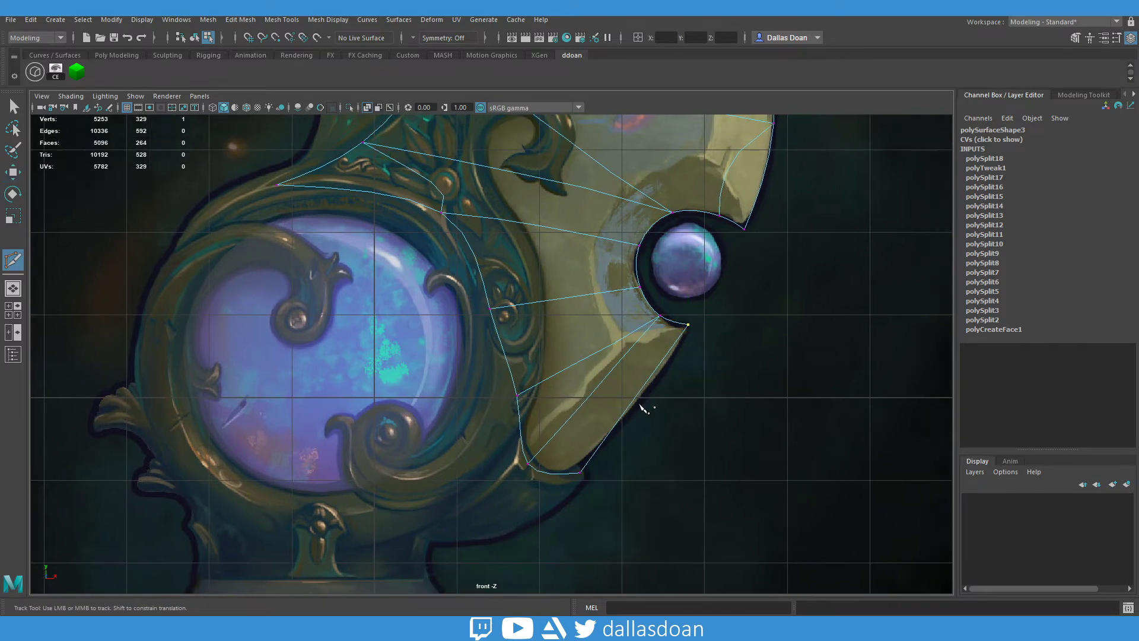
pyautogui.keyDown('alt'); pyautogui.moveTo(593, 395); pyautogui.dragTo(601, 423, button='middle'); pyautogui.keyUp('alt')
pyautogui.click(610, 419)
pyautogui.rightClick(617, 403)
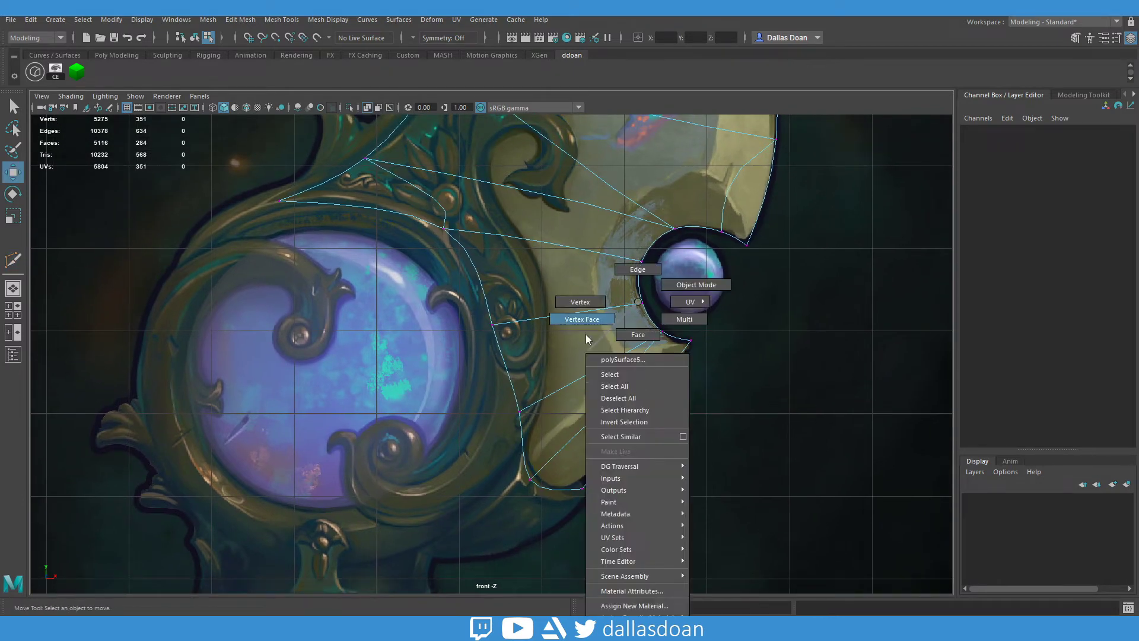
pyautogui.press('w')
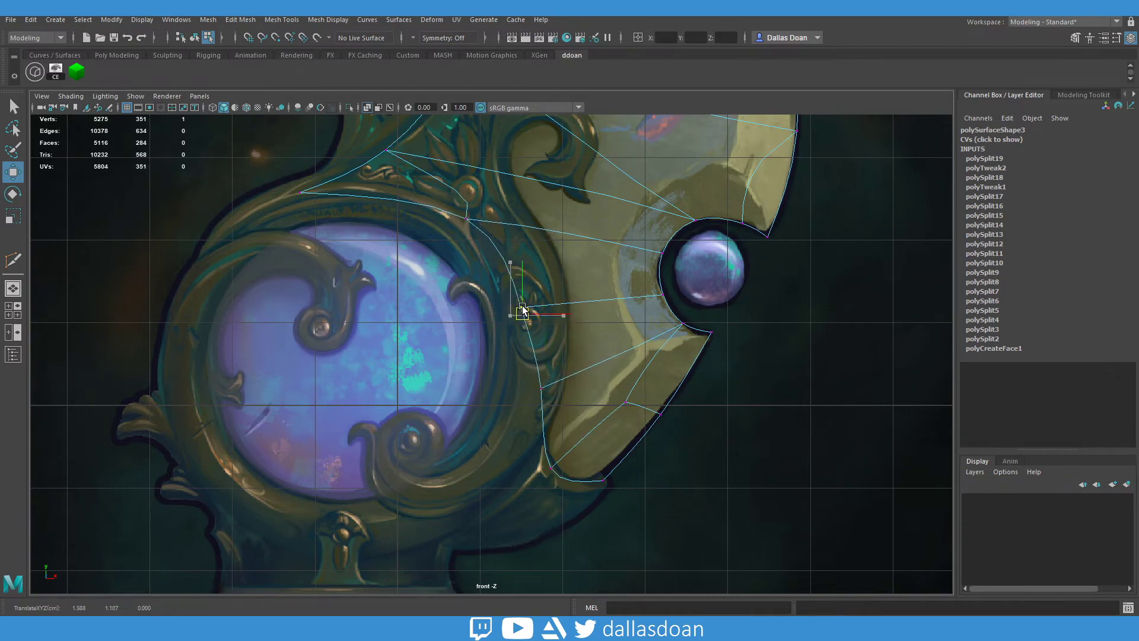
pyautogui.moveTo(519, 309); pyautogui.dragTo(547, 308)
pyautogui.keyDown('alt'); pyautogui.moveTo(500, 241); pyautogui.dragTo(516, 272, button='middle'); pyautogui.keyUp('alt')
pyautogui.keyDown('alt'); pyautogui.moveTo(520, 232); pyautogui.dragTo(524, 249, button='middle'); pyautogui.keyUp('alt')
pyautogui.scroll(-3, 539, 389)
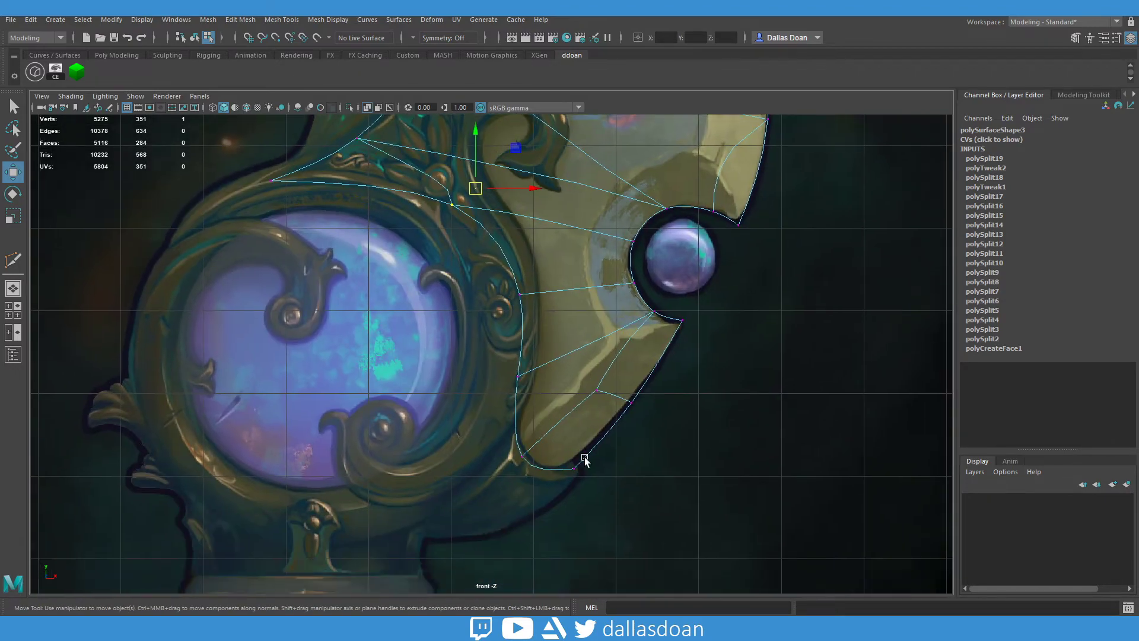
pyautogui.click(567, 451)
pyautogui.scroll(-3, 572, 362)
pyautogui.press('space')
pyautogui.press('space')
# Extrude the crescent blade with thickness 0.3 and bring back the hidden objects.
pyautogui.keyDown('shift'); pyautogui.moveTo(595, 314); pyautogui.dragTo(585, 364, button='right'); pyautogui.keyUp('shift')
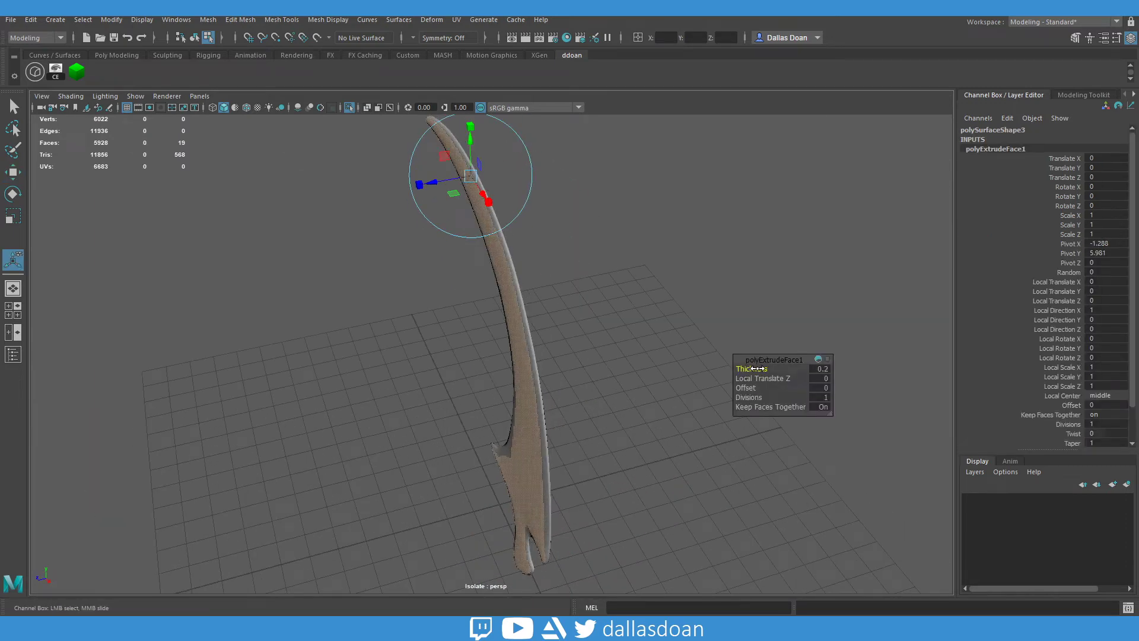
pyautogui.moveTo(587, 341)
pyautogui.keyDown('alt'); pyautogui.mouseDown()
pyautogui.moveTo(696, 333)
pyautogui.moveTo(561, 360)
pyautogui.mouseUp(); pyautogui.keyUp('alt')
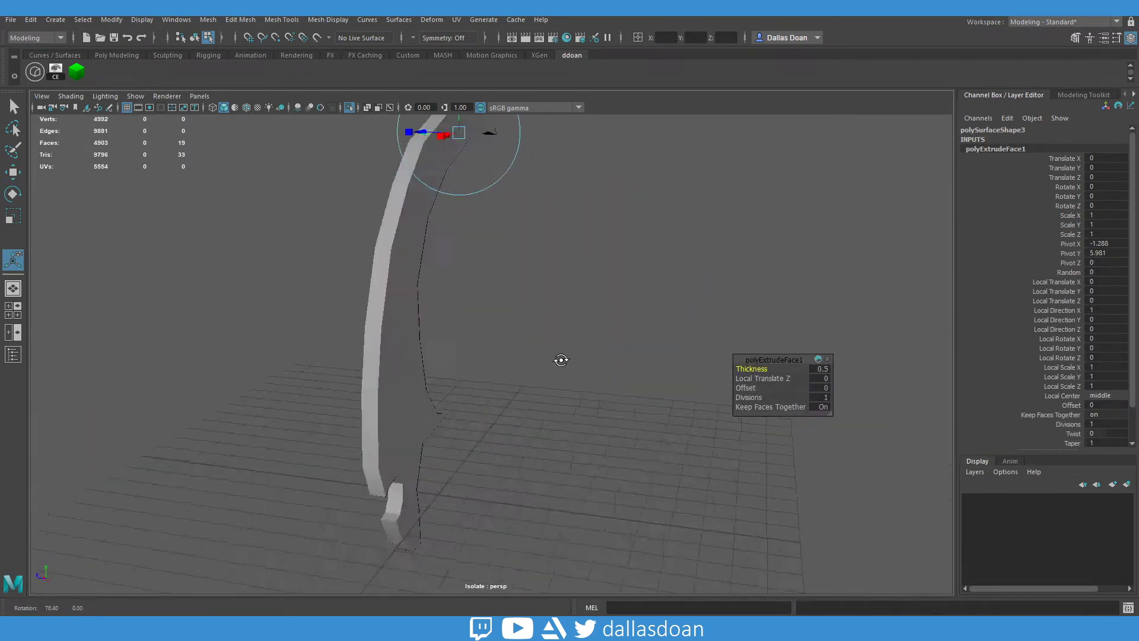
pyautogui.moveTo(488, 380); pyautogui.dragTo(490, 378, button='right')
pyautogui.hotkey('ctrl', '1')
pyautogui.moveTo(604, 379)
pyautogui.keyDown('alt'); pyautogui.mouseDown()
pyautogui.moveTo(569, 362)
pyautogui.moveTo(657, 326)
pyautogui.moveTo(687, 407)
pyautogui.moveTo(753, 394)
pyautogui.moveTo(587, 332)
pyautogui.mouseUp(); pyautogui.keyUp('alt')
# Reselect the blade and frame it in the front view.
pyautogui.click(776, 365)
pyautogui.scroll(2, 588, 332)
pyautogui.moveTo(590, 320); pyautogui.dragTo(587, 297, button='right')
pyautogui.scroll(3, 604, 385)
pyautogui.scroll(2, 626, 370)
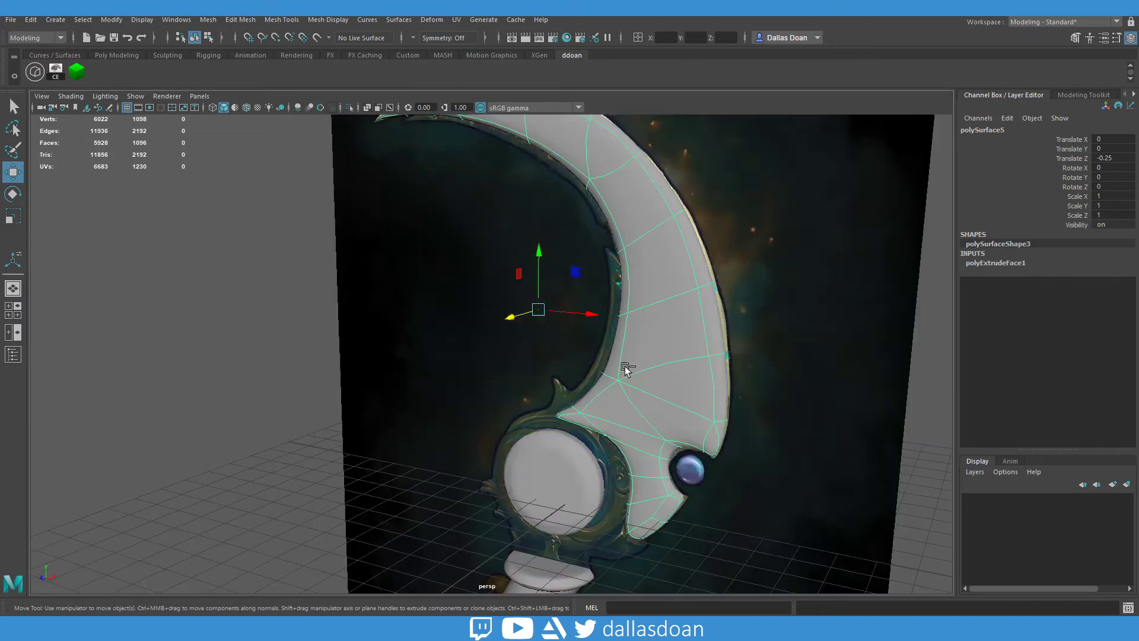
pyautogui.press('space')
pyautogui.press('space')
pyautogui.scroll(-2, 498, 418)
pyautogui.scroll(3, 413, 256)
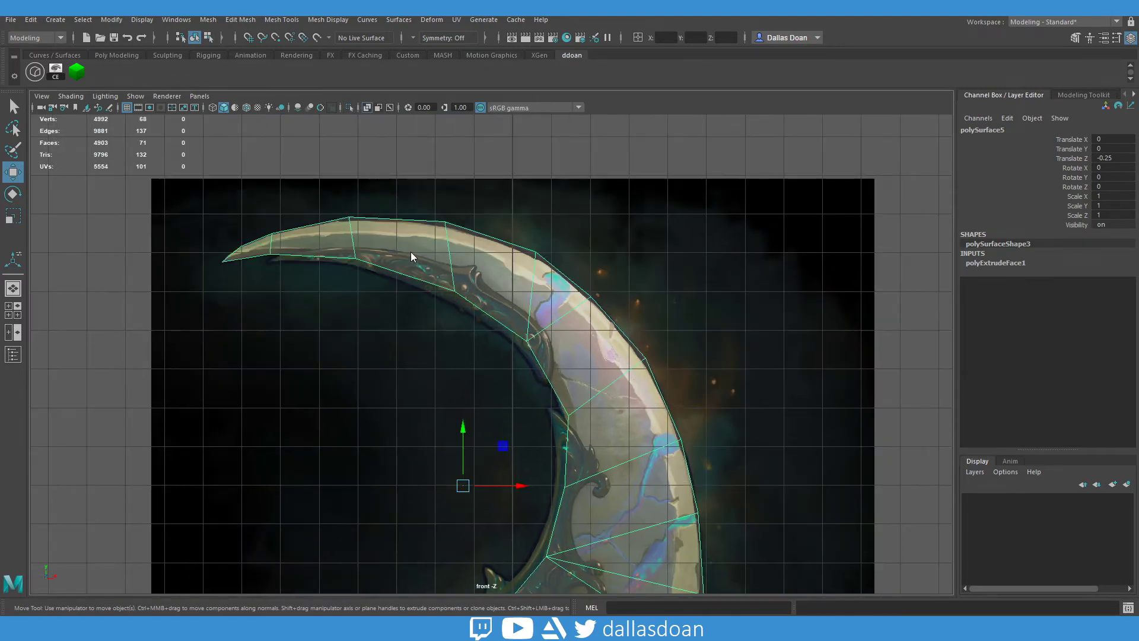
# Select the tip face and the faces along the blade's upper band.
pyautogui.press('F11')
pyautogui.click(343, 240)
pyautogui.keyDown('alt'); pyautogui.moveTo(671, 492); pyautogui.dragTo(663, 360, button='middle'); pyautogui.keyUp('alt')
pyautogui.keyDown('shift'); pyautogui.click(551, 415); pyautogui.keyUp('shift')
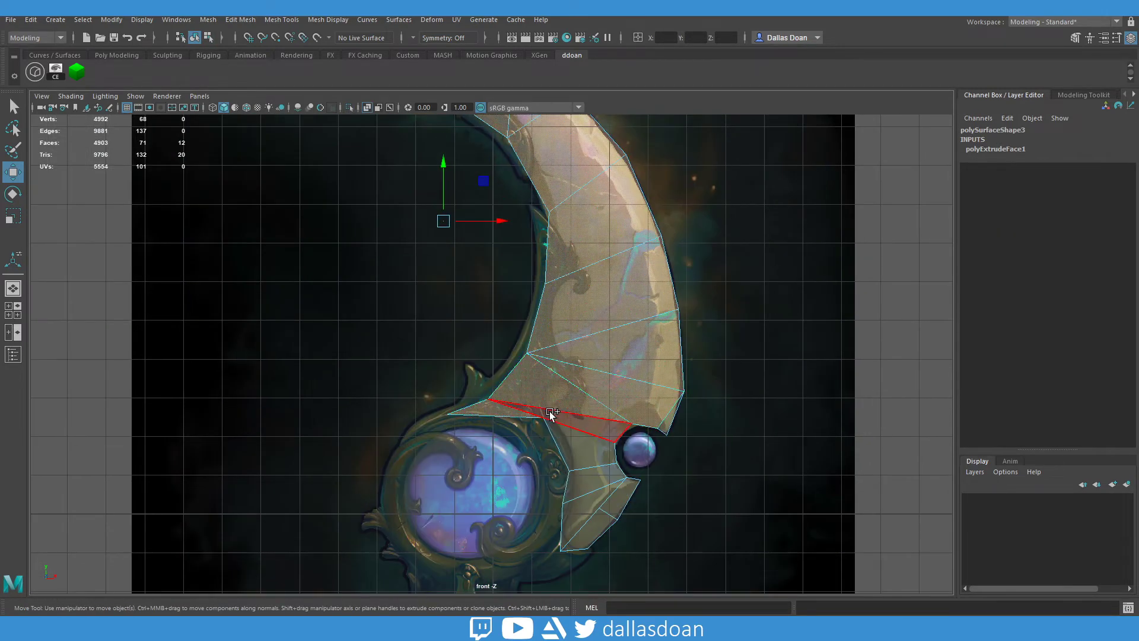
pyautogui.keyDown('shift'); pyautogui.click(632, 475); pyautogui.keyUp('shift')
# Apply a second extrusion to the selected upper-band faces.
pyautogui.press('space')
pyautogui.press('space')
pyautogui.keyDown('alt'); pyautogui.moveTo(732, 305); pyautogui.dragTo(484, 296); pyautogui.keyUp('alt')
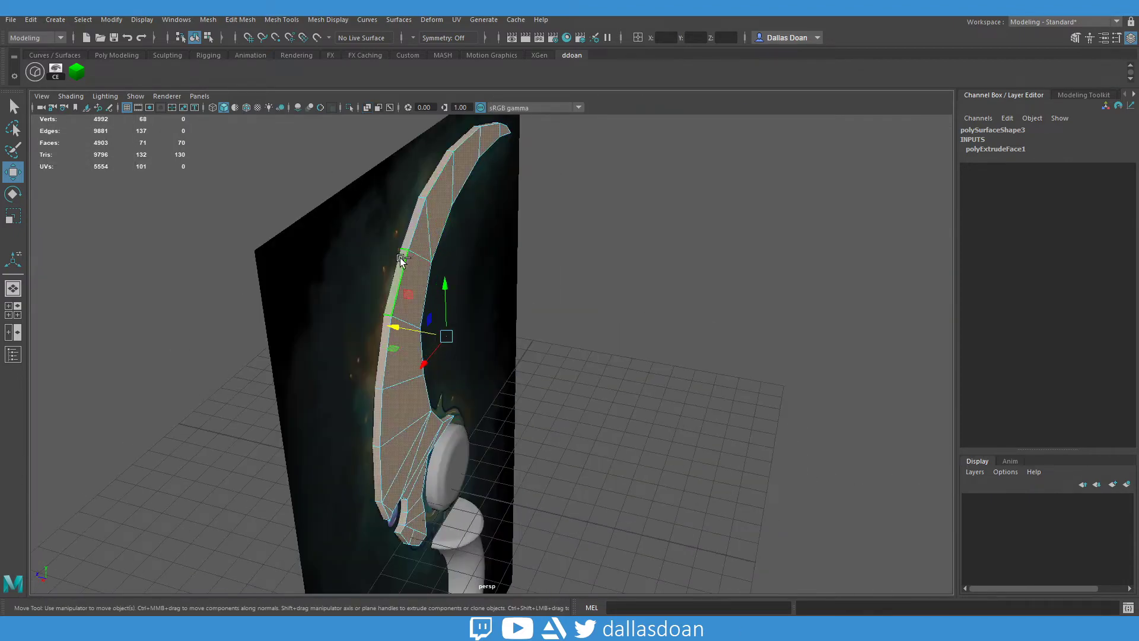
pyautogui.press('space')
pyautogui.press('space')
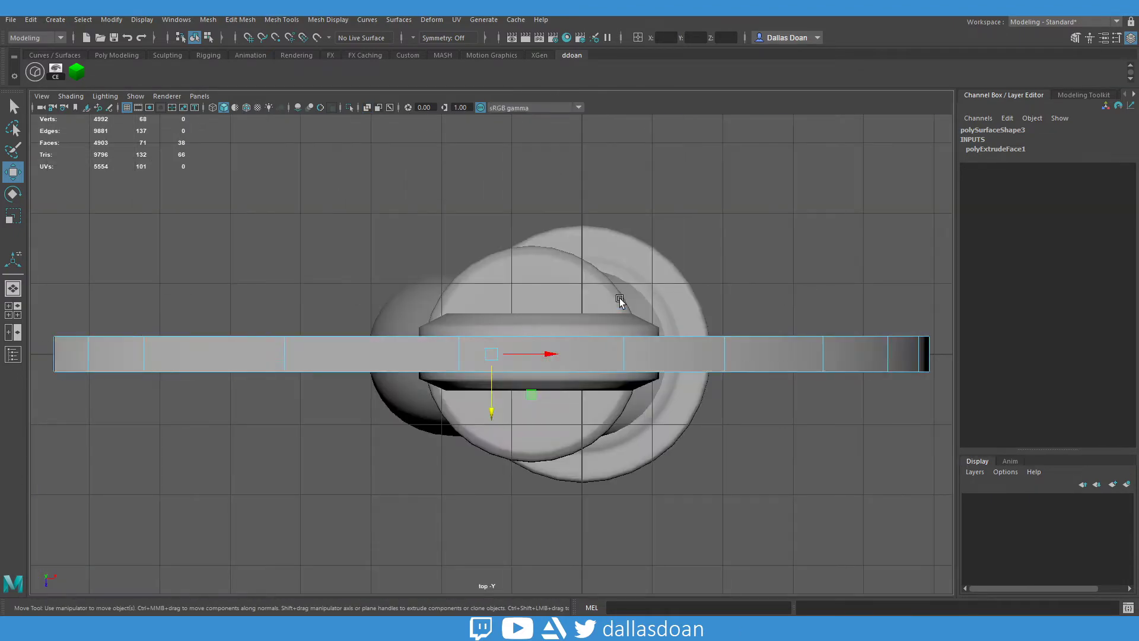
pyautogui.press('space')
pyautogui.press('space')
pyautogui.keyDown('alt'); pyautogui.moveTo(610, 242); pyautogui.dragTo(793, 229); pyautogui.keyUp('alt')
pyautogui.hotkey('ctrl', 'e')
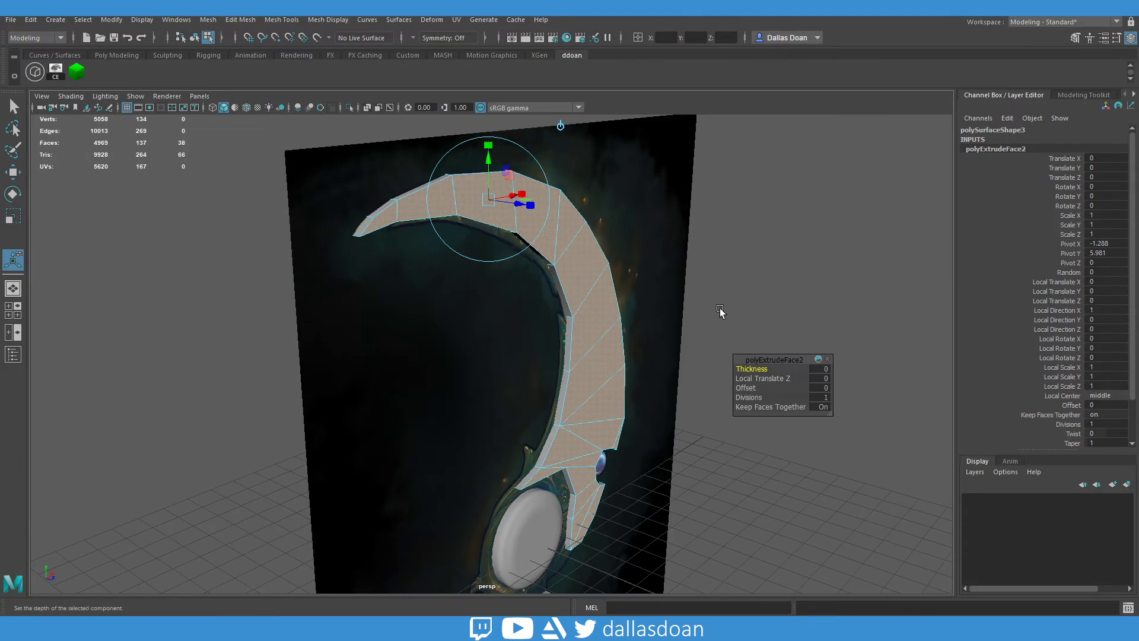
# Inset the second extrusion with an offset of 0.2, viewed in perspective.
pyautogui.moveTo(750, 388)
pyautogui.keyDown('alt'); pyautogui.mouseDown()
pyautogui.moveTo(529, 387)
pyautogui.moveTo(568, 395)
pyautogui.mouseUp(); pyautogui.keyUp('alt')
pyautogui.scroll(3, 498, 381)
pyautogui.scroll(-2, 547, 386)
pyautogui.press('space')
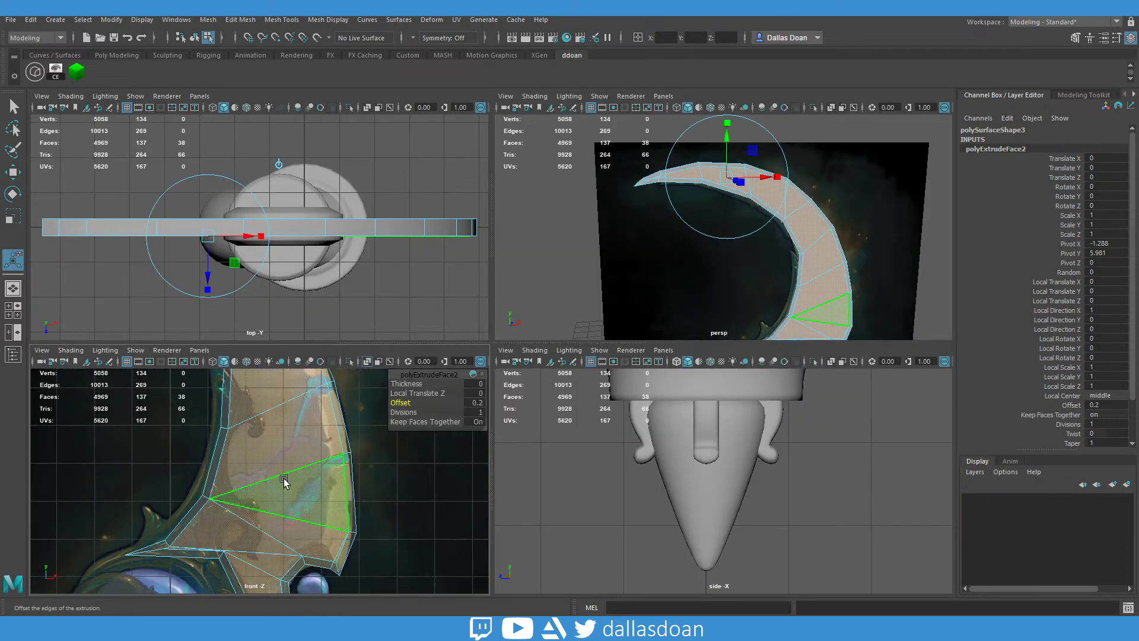
pyautogui.scroll(-3, 284, 481)
pyautogui.scroll(2, 618, 264)
pyautogui.press('space')
pyautogui.scroll(3, 627, 246)
# Merge the doubled vertices at the blade tip into one.
pyautogui.press('w')
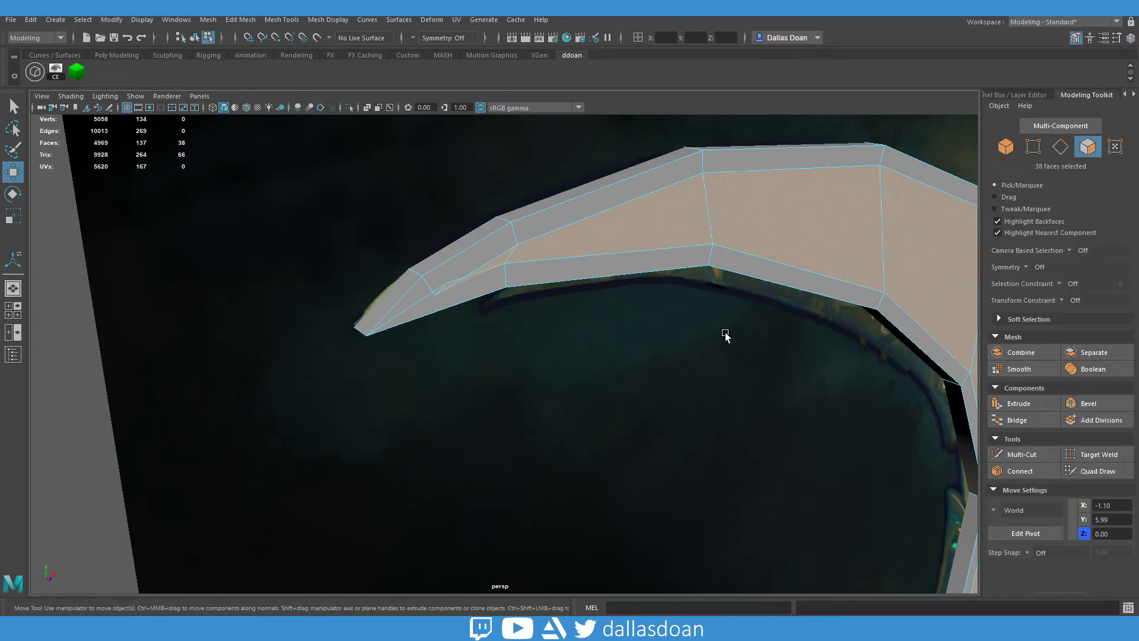
pyautogui.press('F9')
pyautogui.keyDown('alt'); pyautogui.moveTo(752, 238); pyautogui.dragTo(563, 298); pyautogui.keyUp('alt')
pyautogui.click(560, 297)
pyautogui.click(753, 236)
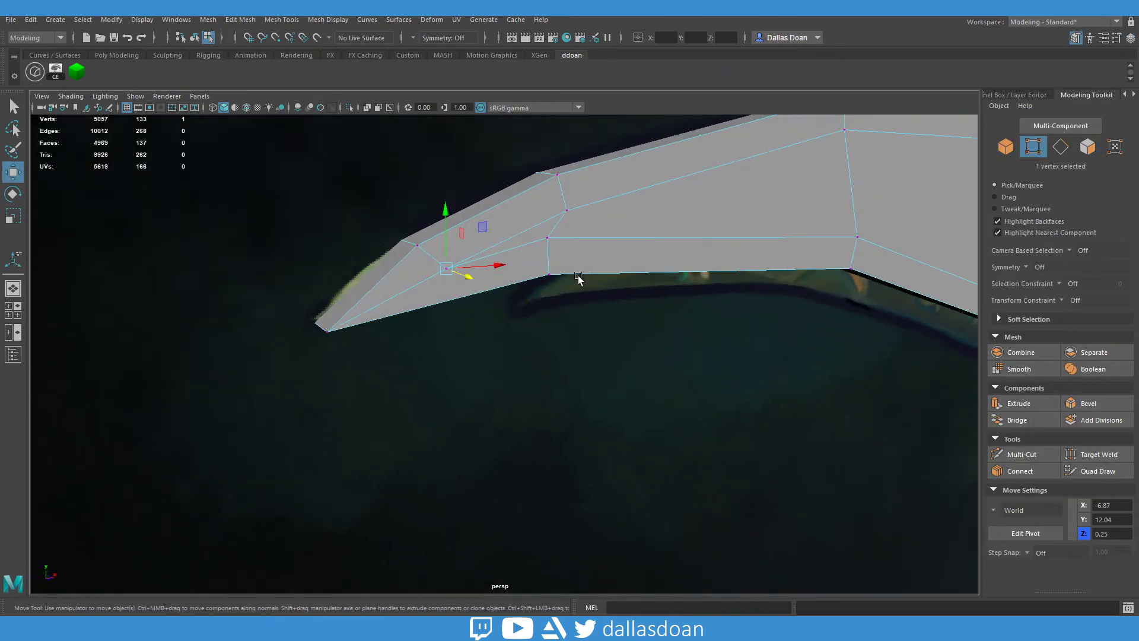
# Add a Multi-Cut edge across the triangle face near the gem.
pyautogui.moveTo(600, 292)
pyautogui.keyDown('alt'); pyautogui.mouseDown()
pyautogui.moveTo(672, 299)
pyautogui.moveTo(724, 386)
pyautogui.mouseUp(); pyautogui.keyUp('alt')
pyautogui.scroll(5, 865, 376)
pyautogui.scroll(-1, 659, 344)
pyautogui.scroll(1, 681, 350)
pyautogui.hotkey('ctrl', 'shift', 'x')
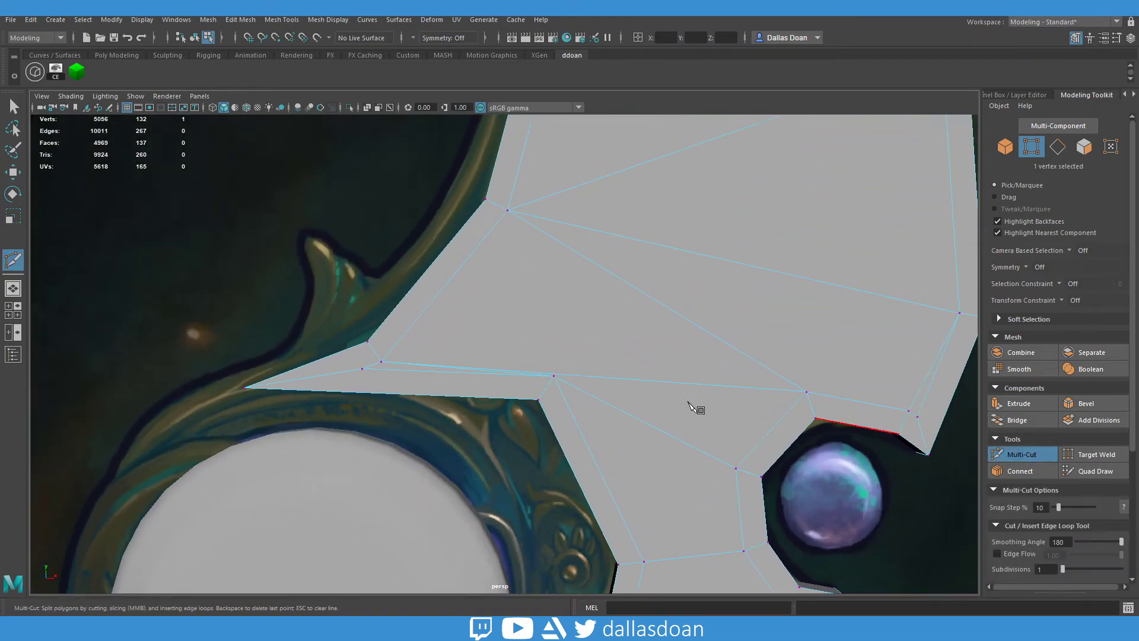
pyautogui.scroll(1, 653, 380)
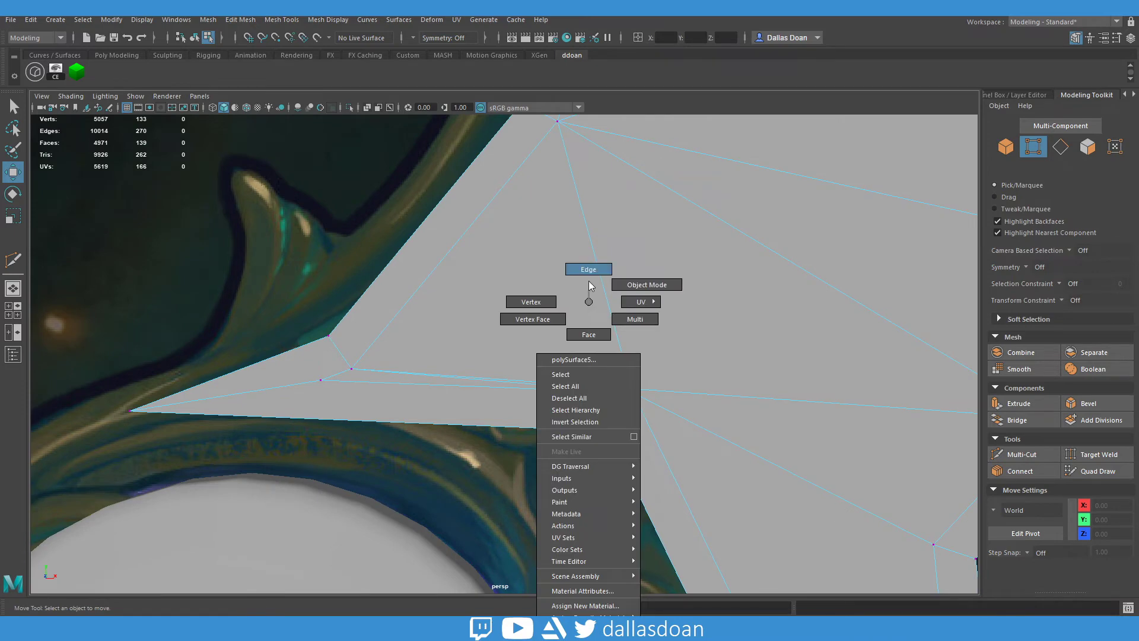
pyautogui.moveTo(590, 279); pyautogui.dragTo(635, 294, button='right')
pyautogui.keyDown('alt'); pyautogui.moveTo(564, 356); pyautogui.dragTo(536, 334); pyautogui.keyUp('alt')
pyautogui.click(536, 333)
pyautogui.moveTo(712, 368)
pyautogui.keyDown('alt'); pyautogui.mouseDown()
pyautogui.moveTo(618, 374)
pyautogui.moveTo(636, 401)
pyautogui.moveTo(718, 332)
pyautogui.mouseUp(); pyautogui.keyUp('alt')
pyautogui.hotkey('ctrl', 'shift', 'x')
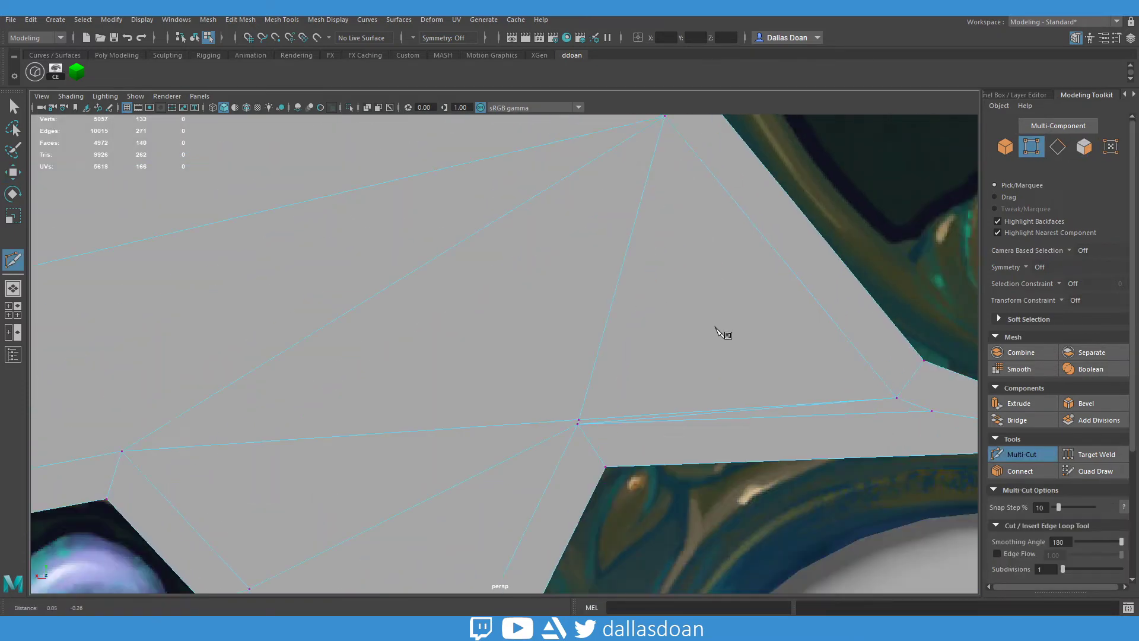
pyautogui.press('w')
pyautogui.click(587, 398)
# Return to vertex selection with the whole blade in view.
pyautogui.keyDown('alt'); pyautogui.moveTo(690, 289); pyautogui.dragTo(430, 232); pyautogui.keyUp('alt')
pyautogui.rightClick(616, 281)
pyautogui.rightClick(431, 231)
pyautogui.click(372, 230)
pyautogui.press('space')
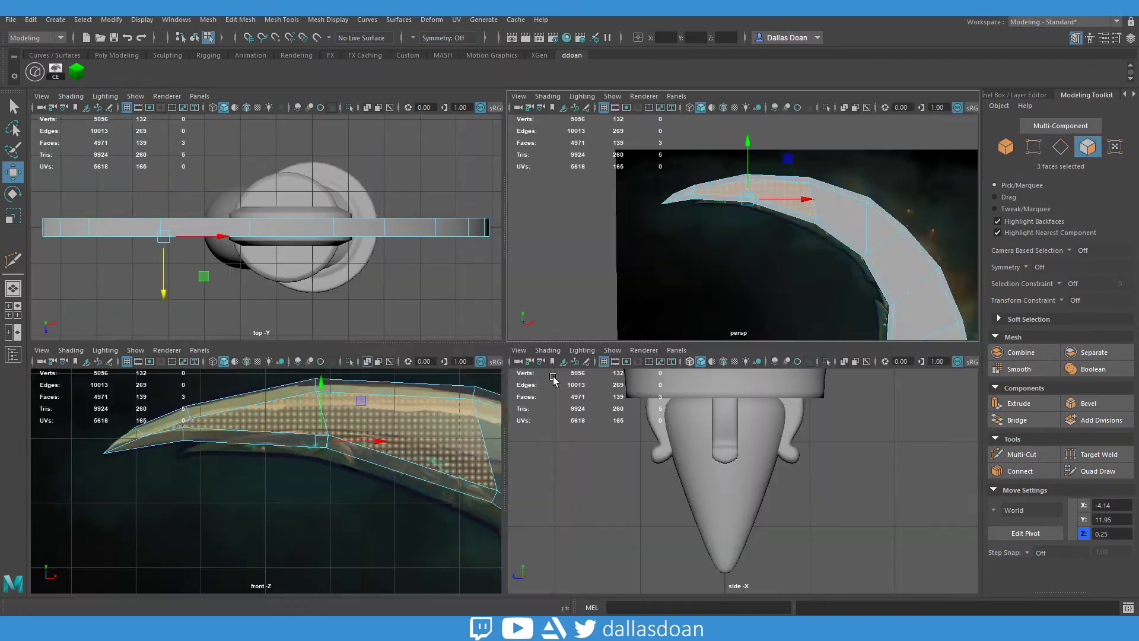
# Drag the vertices near the blade tip onto the crescent's upper outline.
pyautogui.press('space')
pyautogui.press('3')
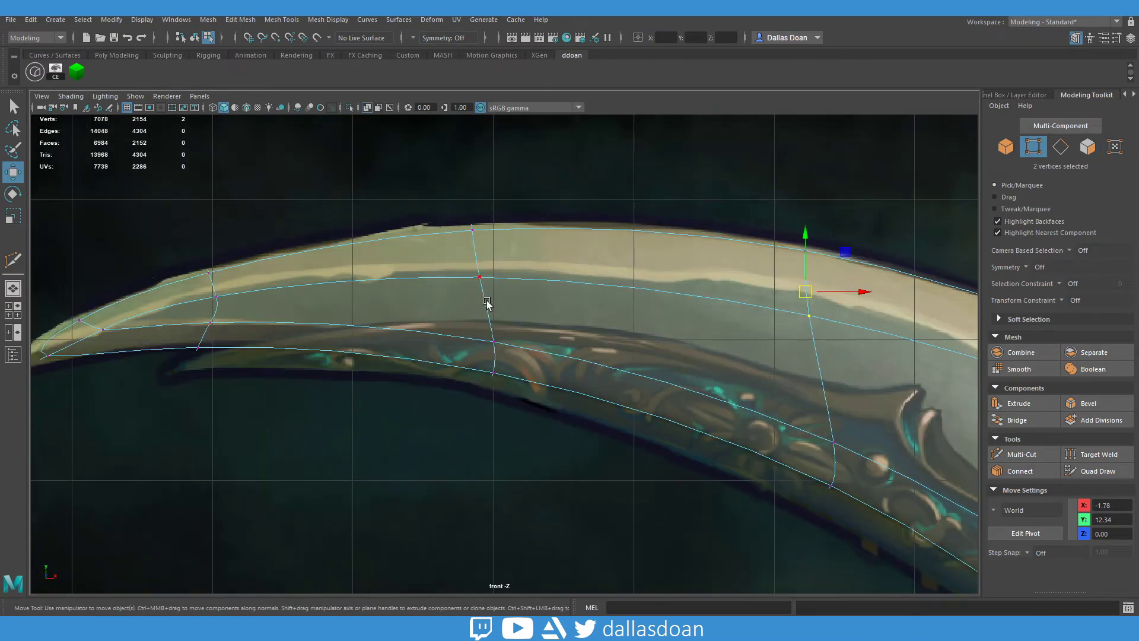
pyautogui.moveTo(221, 339); pyautogui.dragTo(258, 355)
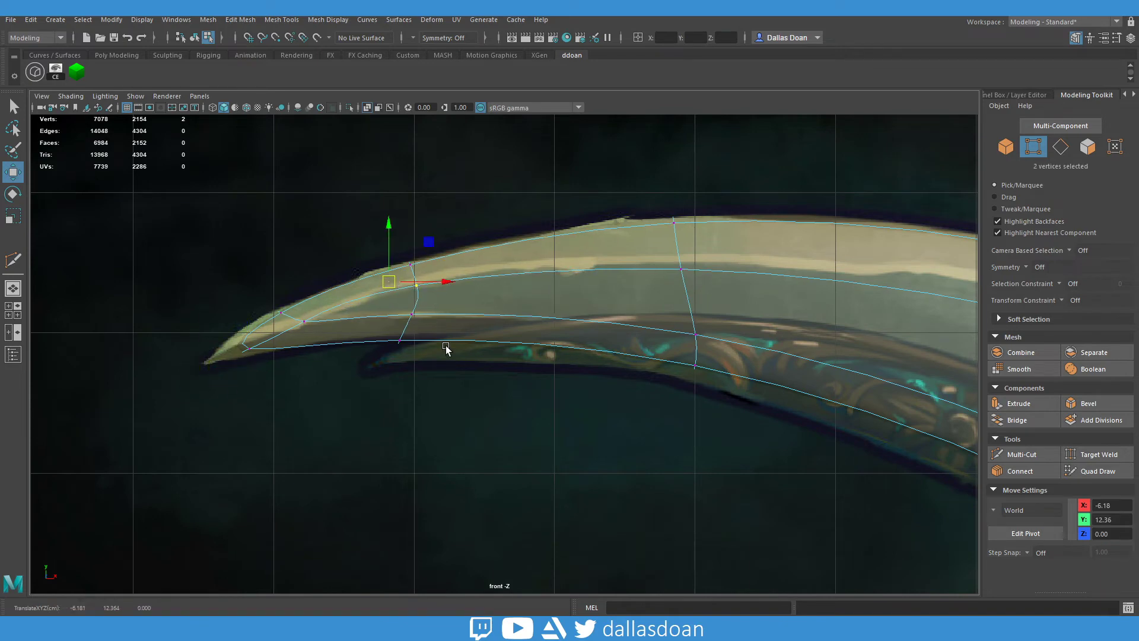
pyautogui.press('space')
pyautogui.press('space')
pyautogui.moveTo(213, 298); pyautogui.dragTo(491, 261)
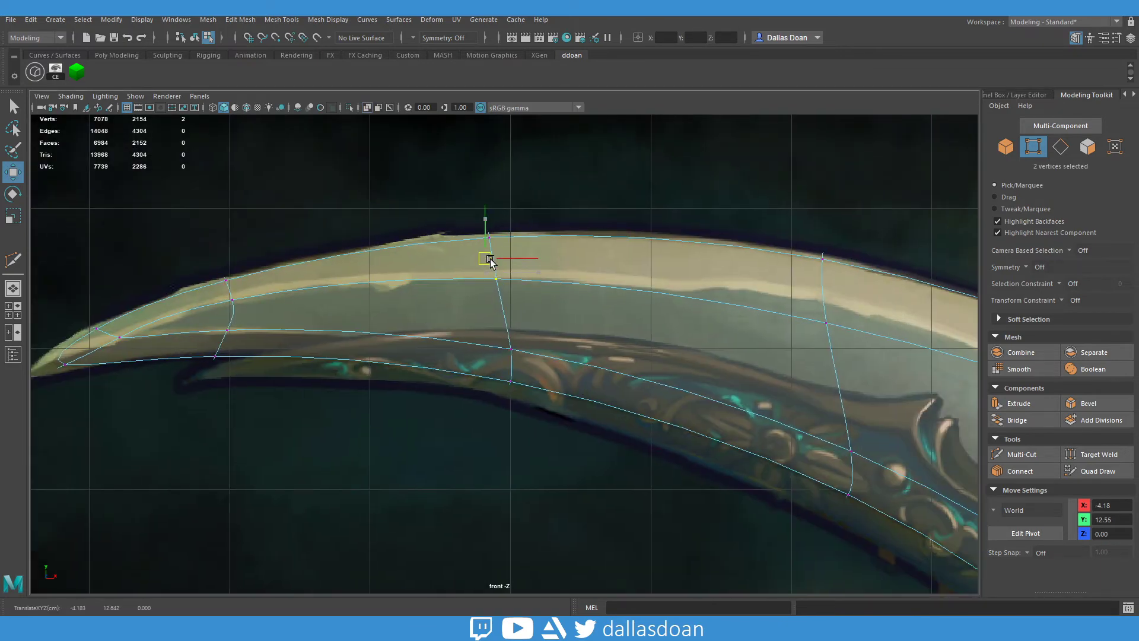
pyautogui.keyDown('alt'); pyautogui.moveTo(598, 373); pyautogui.dragTo(687, 333, button='middle'); pyautogui.keyUp('alt')
pyautogui.moveTo(596, 302); pyautogui.dragTo(635, 237)
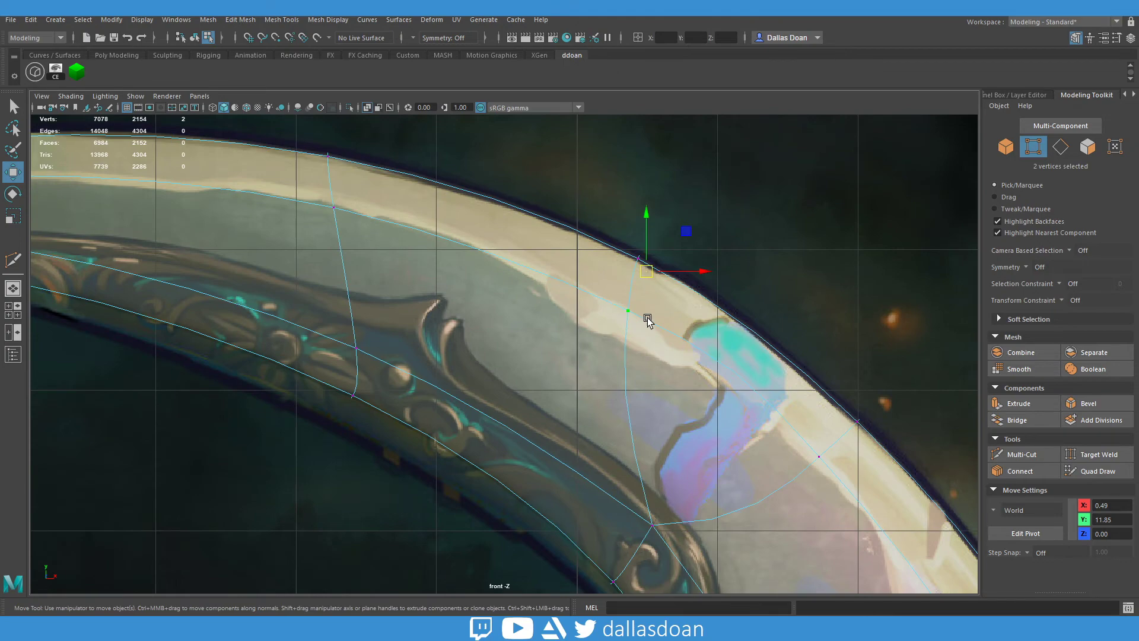
# Nudge the ring vertices, including a single vertex, onto the concept's edge.
pyautogui.scroll(5, 672, 348)
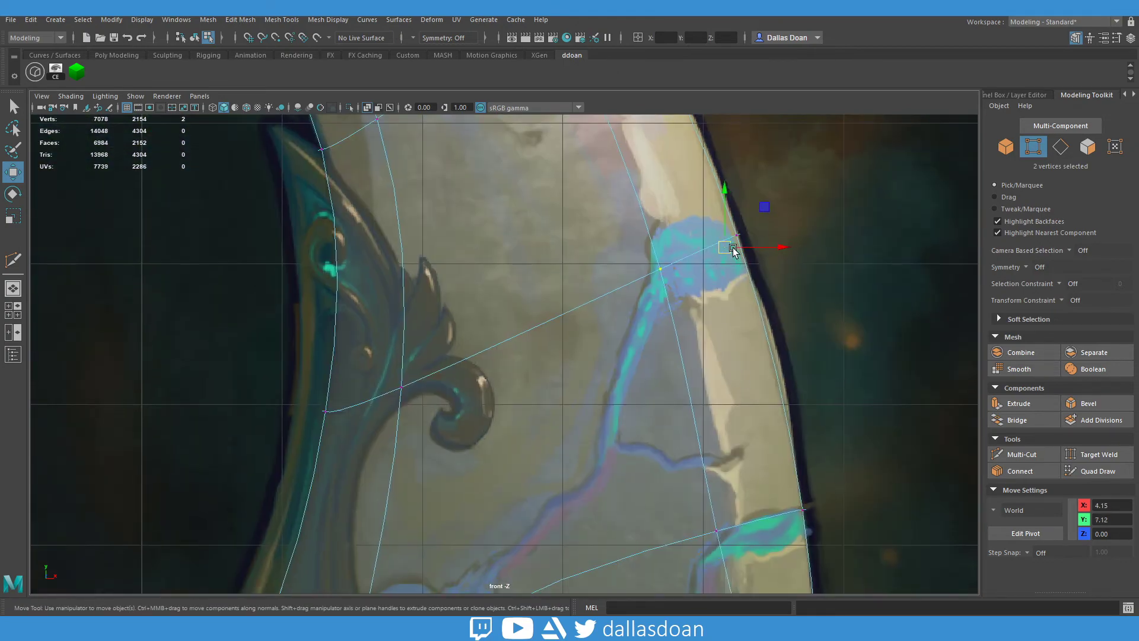
pyautogui.moveTo(735, 252)
pyautogui.keyDown('alt'); pyautogui.mouseDown(button='middle')
pyautogui.moveTo(716, 404)
pyautogui.moveTo(720, 321)
pyautogui.moveTo(711, 414)
pyautogui.moveTo(679, 394)
pyautogui.mouseUp(button='middle'); pyautogui.keyUp('alt')
pyautogui.click(738, 275)
pyautogui.scroll(2, 735, 287)
pyautogui.moveTo(734, 288)
pyautogui.keyDown('alt'); pyautogui.mouseDown(button='middle')
pyautogui.moveTo(720, 399)
pyautogui.moveTo(374, 249)
pyautogui.mouseUp(button='middle'); pyautogui.keyUp('alt')
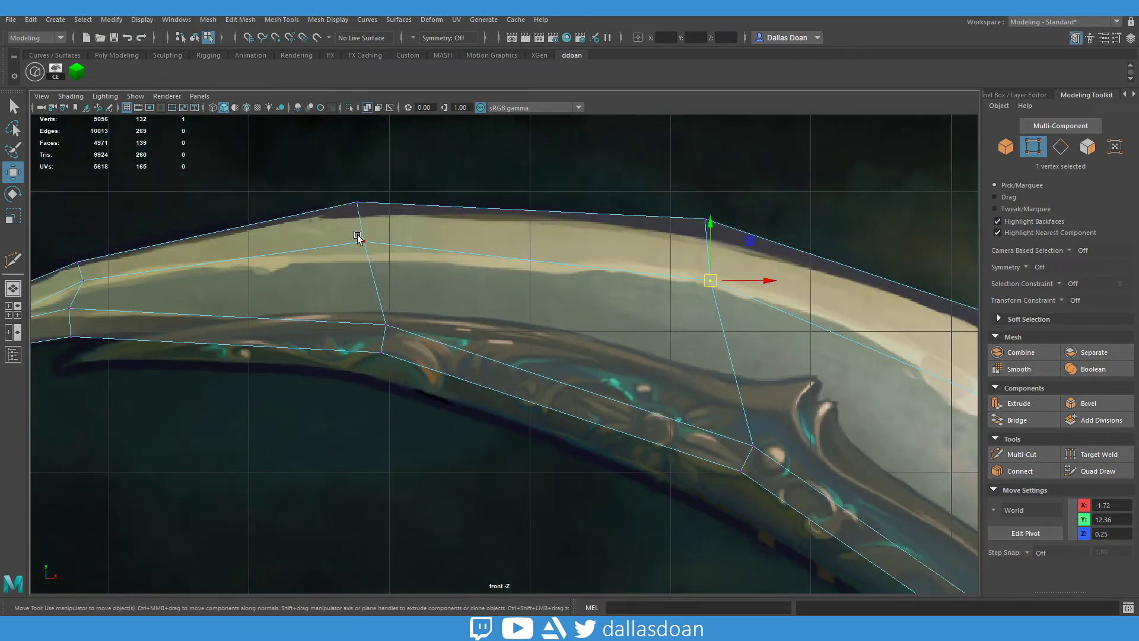
# Move the base vertices beside the orb to align with the concept outline.
pyautogui.scroll(-3, 374, 249)
pyautogui.scroll(5, 758, 372)
pyautogui.click(759, 372)
pyautogui.keyDown('alt'); pyautogui.moveTo(758, 371); pyautogui.dragTo(636, 331, button='middle'); pyautogui.keyUp('alt')
pyautogui.scroll(3, 691, 256)
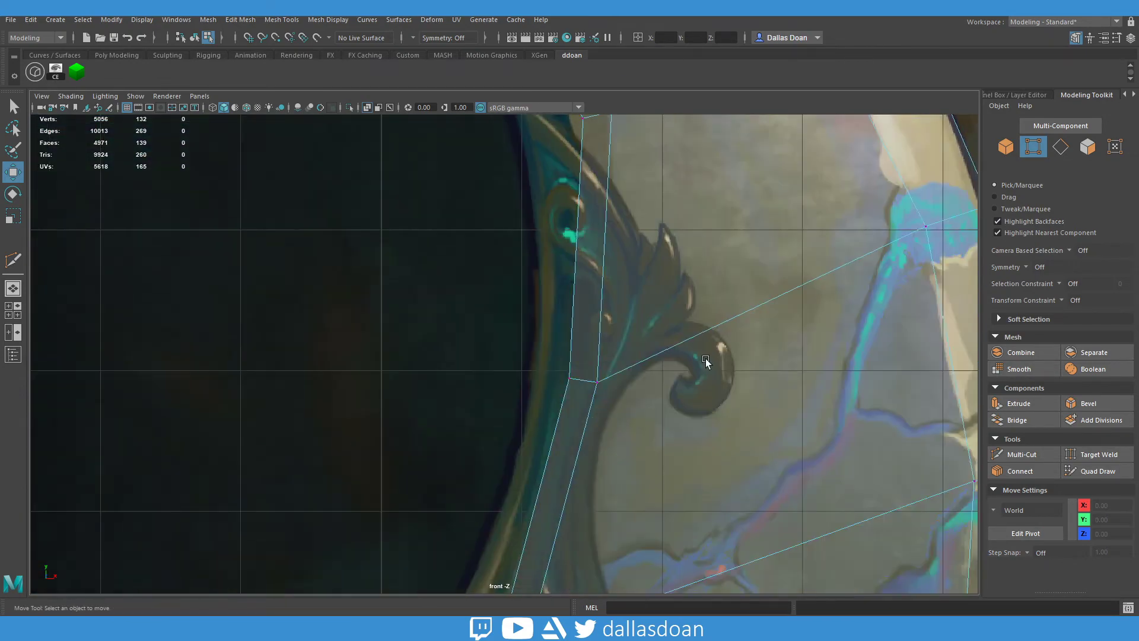
pyautogui.scroll(-3, 692, 256)
pyautogui.scroll(2, 595, 265)
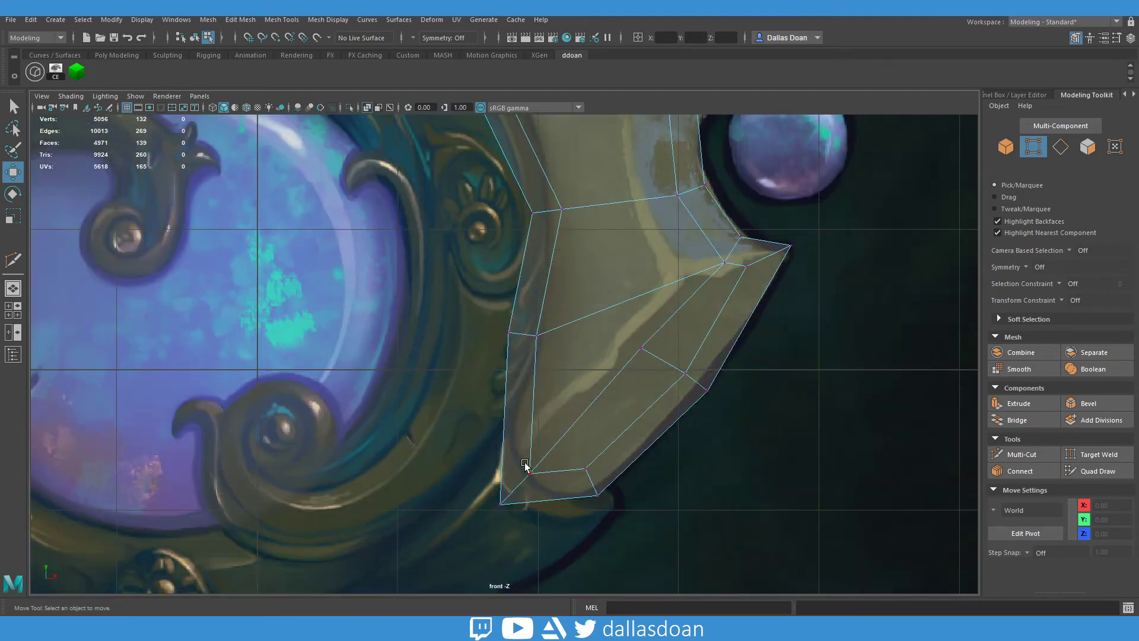
pyautogui.moveTo(552, 439)
pyautogui.mouseDown()
pyautogui.moveTo(565, 442)
pyautogui.moveTo(561, 385)
pyautogui.mouseUp()
pyautogui.moveTo(671, 357); pyautogui.dragTo(706, 368, button='middle')
pyautogui.keyDown('alt'); pyautogui.moveTo(707, 369); pyautogui.dragTo(699, 384, button='middle'); pyautogui.keyUp('alt')
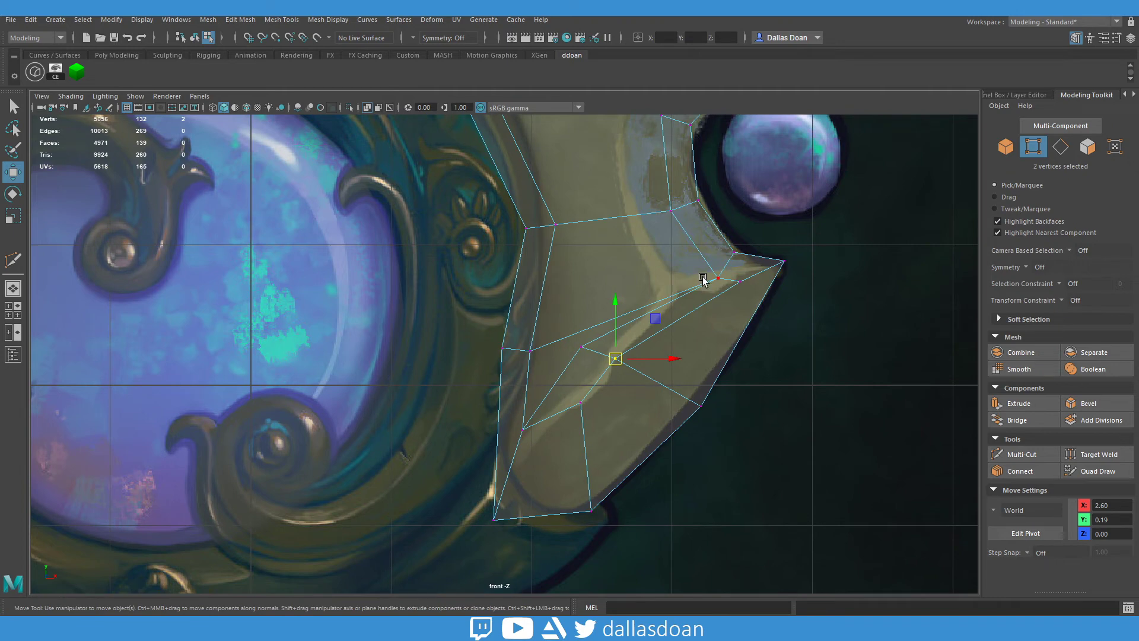
pyautogui.keyDown('alt'); pyautogui.moveTo(712, 282); pyautogui.dragTo(714, 359, button='middle'); pyautogui.keyUp('alt')
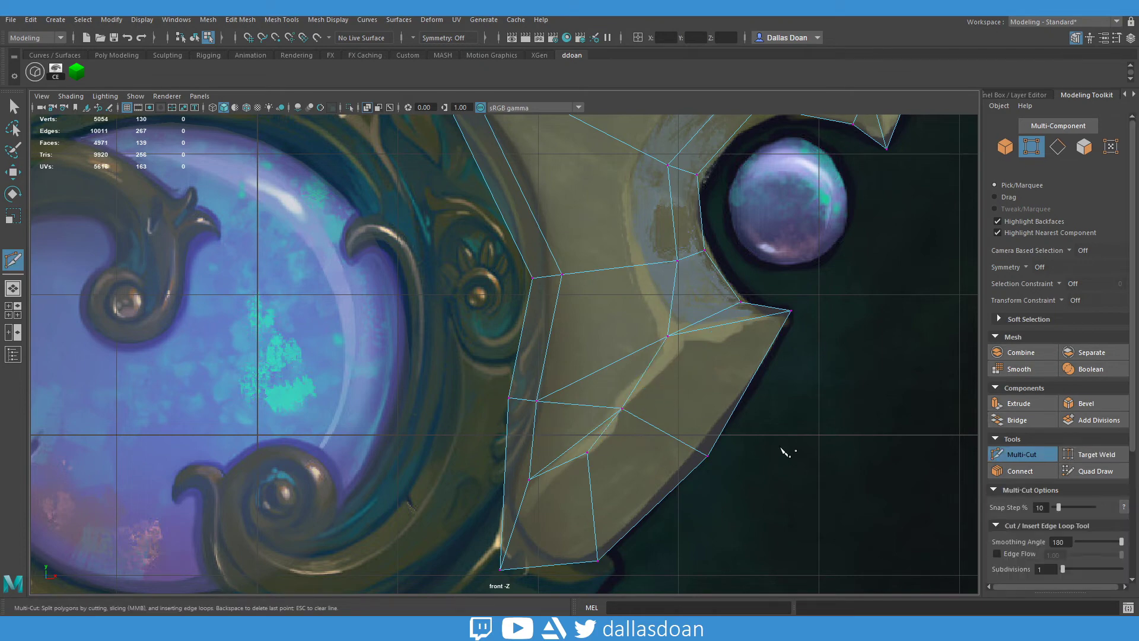
# Delete the diagonal edge beside the orb and switch to the four-view layout.
pyautogui.moveTo(596, 353); pyautogui.dragTo(623, 300, button='right')
pyautogui.click(577, 444)
pyautogui.keyDown('shift'); pyautogui.moveTo(757, 356); pyautogui.dragTo(700, 386, button='right'); pyautogui.keyUp('shift')
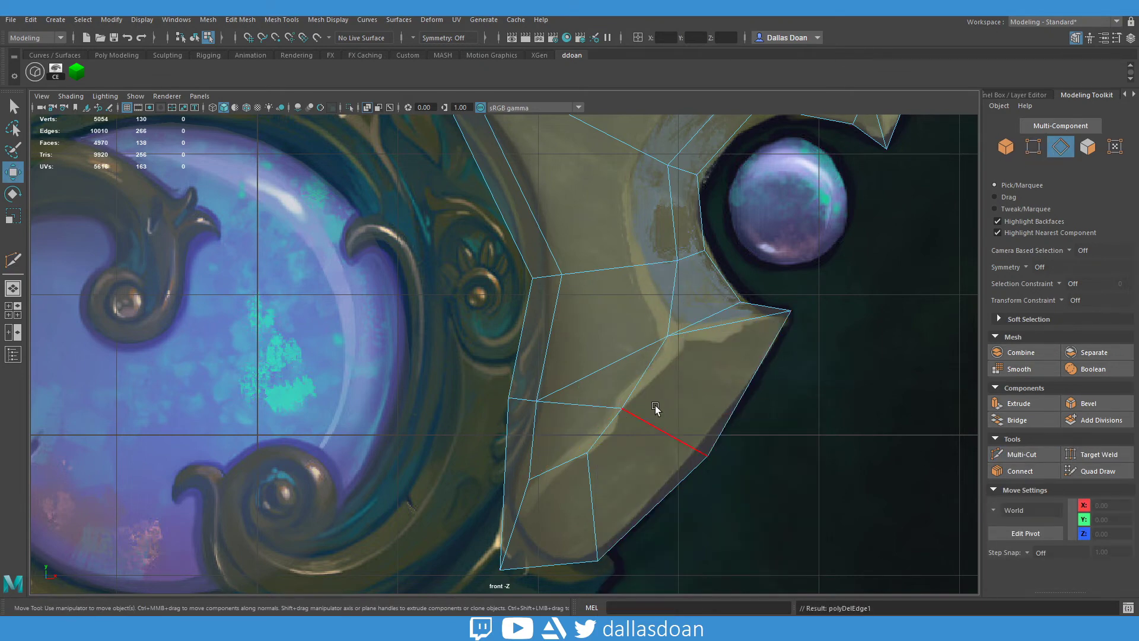
pyautogui.click(656, 408)
pyautogui.press('space')
pyautogui.press('f')
pyautogui.keyDown('shift'); pyautogui.rightClick(707, 208); pyautogui.keyUp('shift')
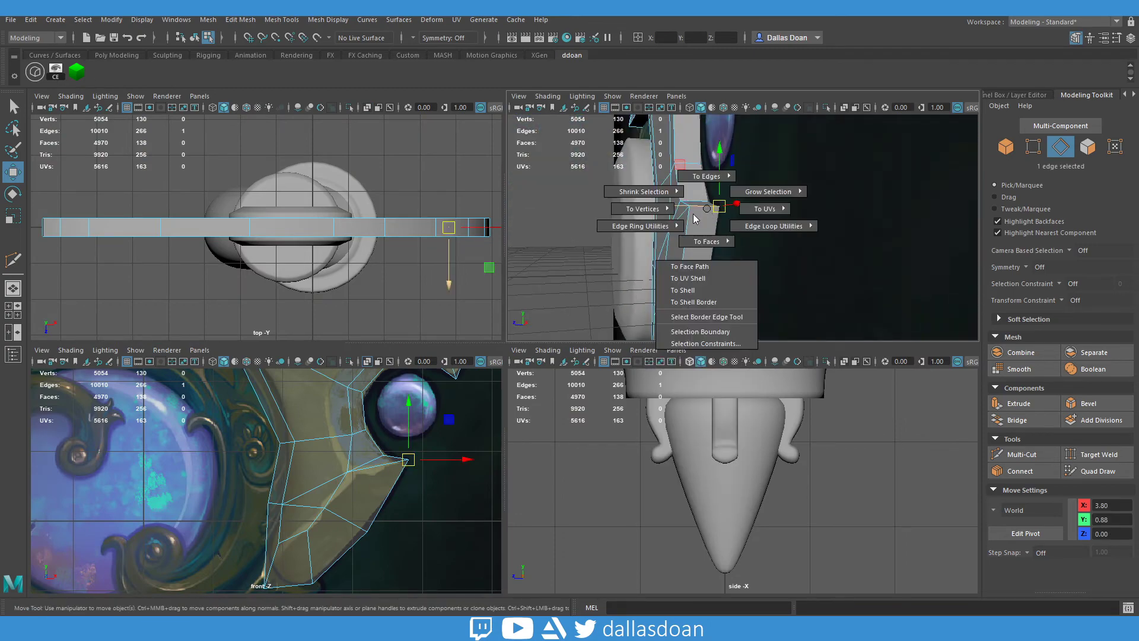
# Delete the 86 selected blade faces and check the smoothed result.
pyautogui.click(707, 242)
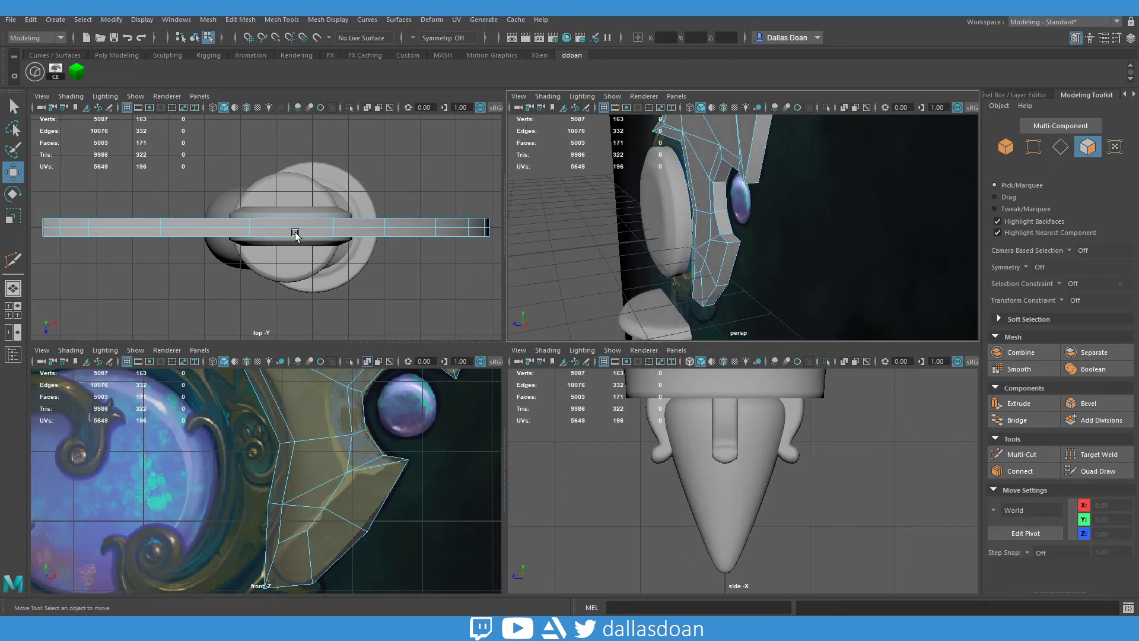
pyautogui.keyDown('ctrl'); pyautogui.click(375, 223); pyautogui.keyUp('ctrl')
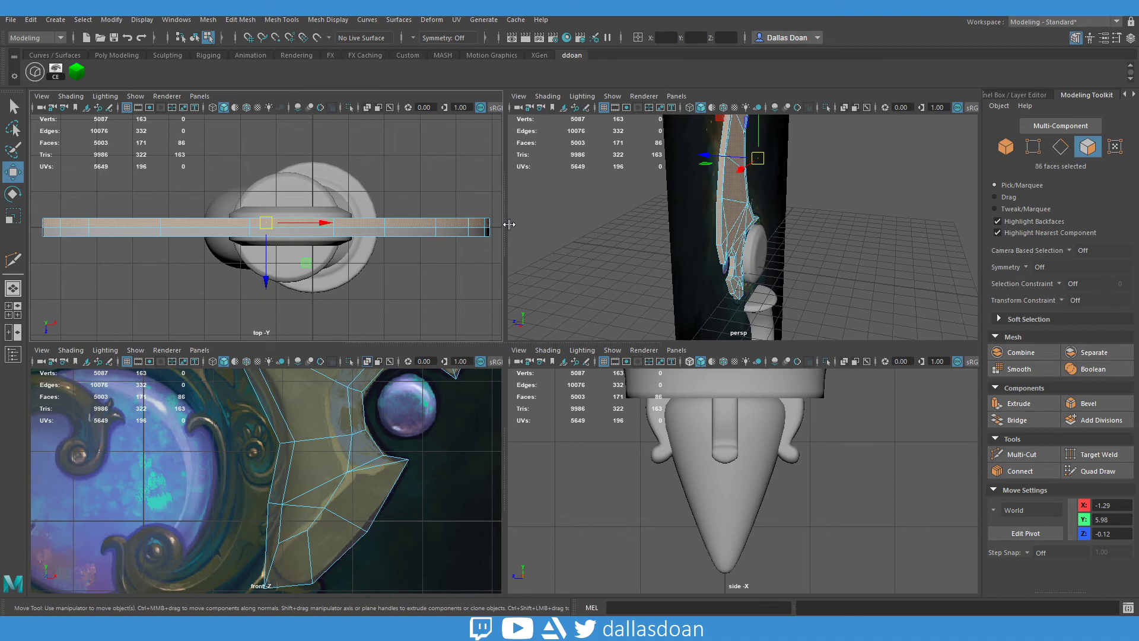
pyautogui.press('Delete')
pyautogui.moveTo(742, 225)
pyautogui.keyDown('alt'); pyautogui.mouseDown()
pyautogui.moveTo(801, 292)
pyautogui.moveTo(771, 250)
pyautogui.mouseUp(); pyautogui.keyUp('alt')
pyautogui.press('3')
pyautogui.press('1')
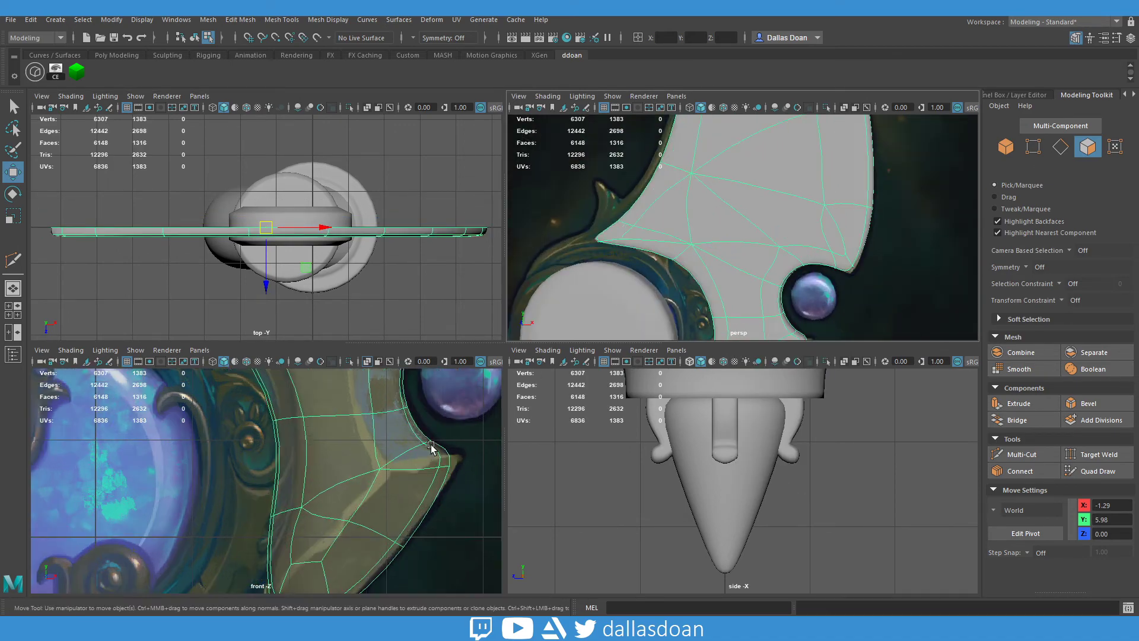
# Target Weld the stray vertex near the orb onto its neighbour.
pyautogui.scroll(5, 373, 488)
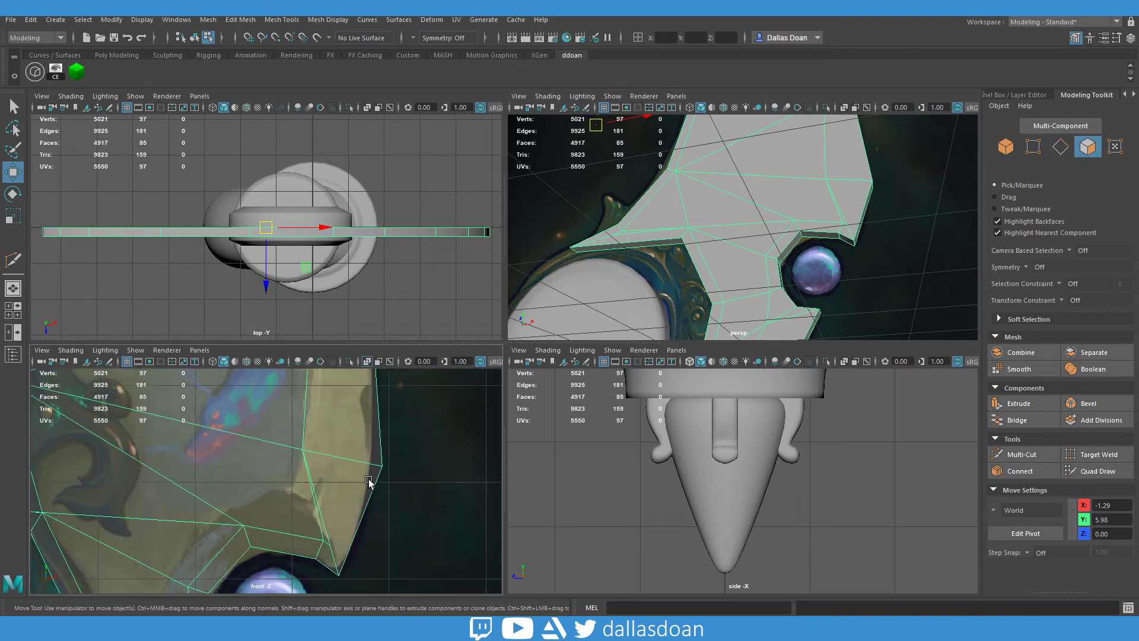
pyautogui.moveTo(373, 488); pyautogui.dragTo(373, 451, button='right')
pyautogui.click(312, 465)
pyautogui.keyDown('alt'); pyautogui.moveTo(313, 465); pyautogui.dragTo(370, 440, button='middle'); pyautogui.keyUp('alt')
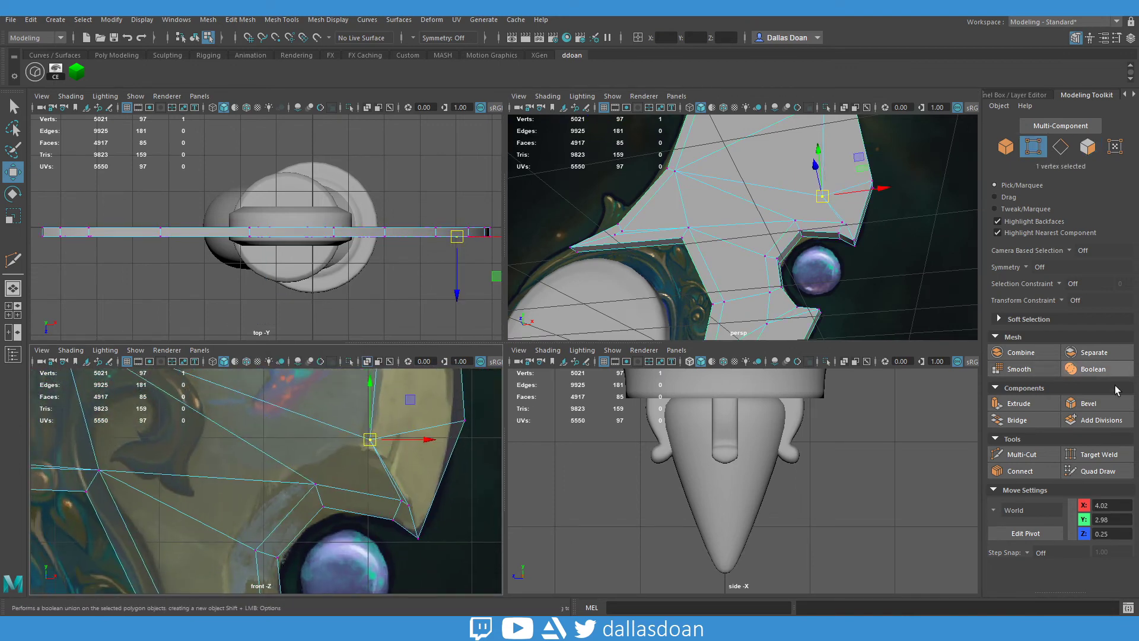
pyautogui.moveTo(405, 503); pyautogui.dragTo(395, 518)
pyautogui.keyDown('alt'); pyautogui.moveTo(394, 518); pyautogui.dragTo(383, 518, button='middle'); pyautogui.keyUp('alt')
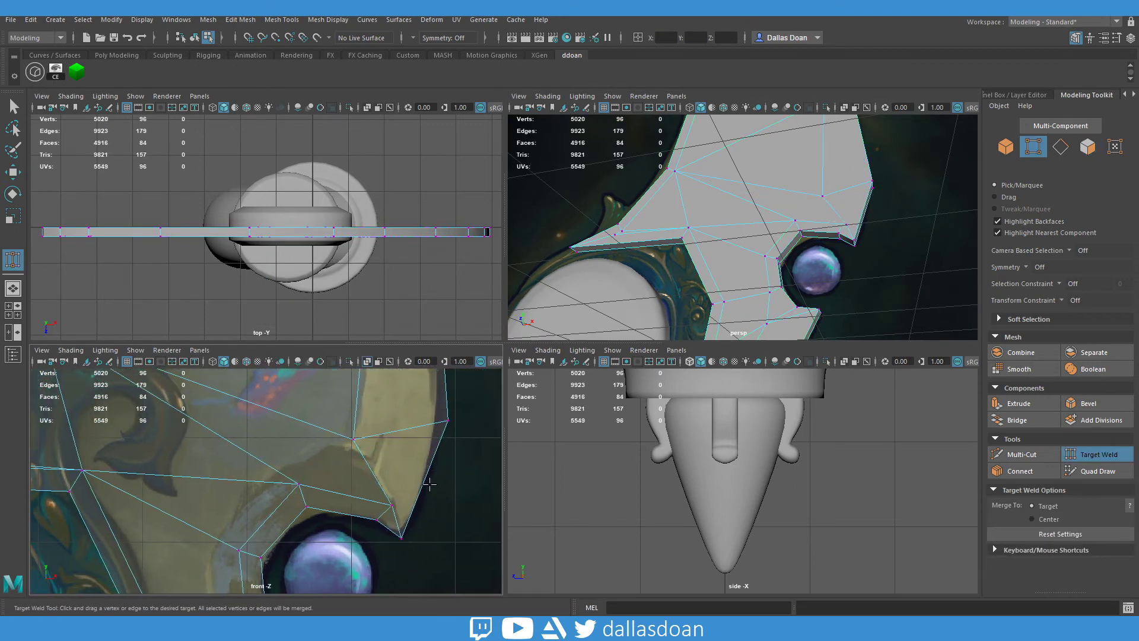
pyautogui.keyDown('alt'); pyautogui.moveTo(790, 279); pyautogui.dragTo(810, 288); pyautogui.keyUp('alt')
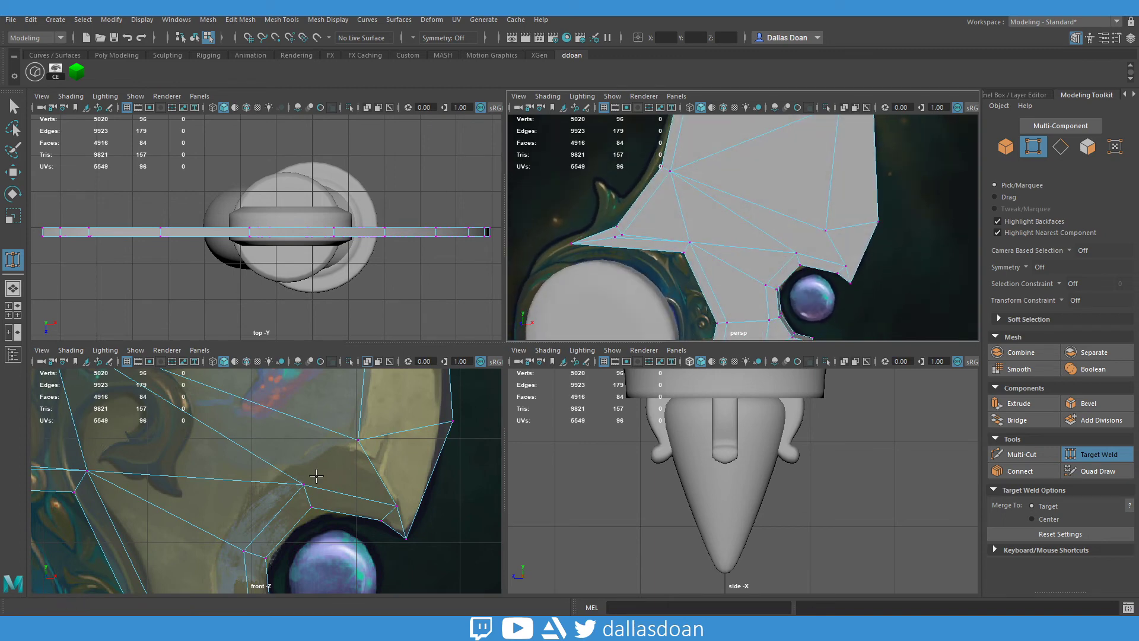
pyautogui.keyDown('alt'); pyautogui.moveTo(343, 469); pyautogui.dragTo(354, 459, button='middle'); pyautogui.keyUp('alt')
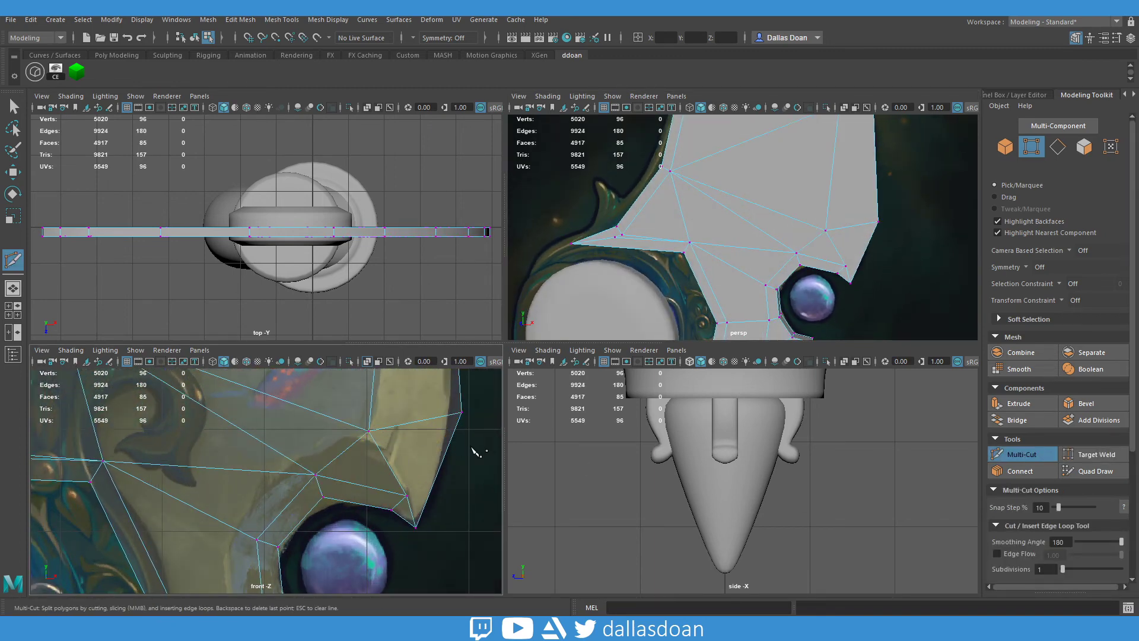
# Add a cut beside the orb and move nearby vertices onto the blade outline.
pyautogui.keyDown('alt'); pyautogui.moveTo(451, 458); pyautogui.dragTo(446, 490, button='middle'); pyautogui.keyUp('alt')
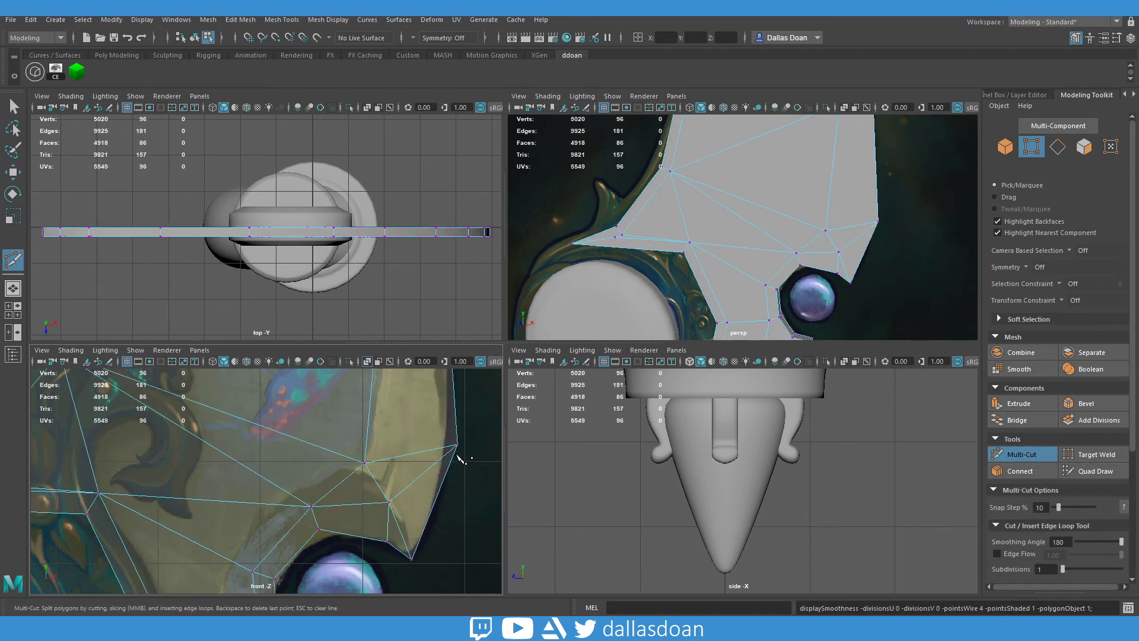
pyautogui.rightClick(411, 462)
pyautogui.press('w')
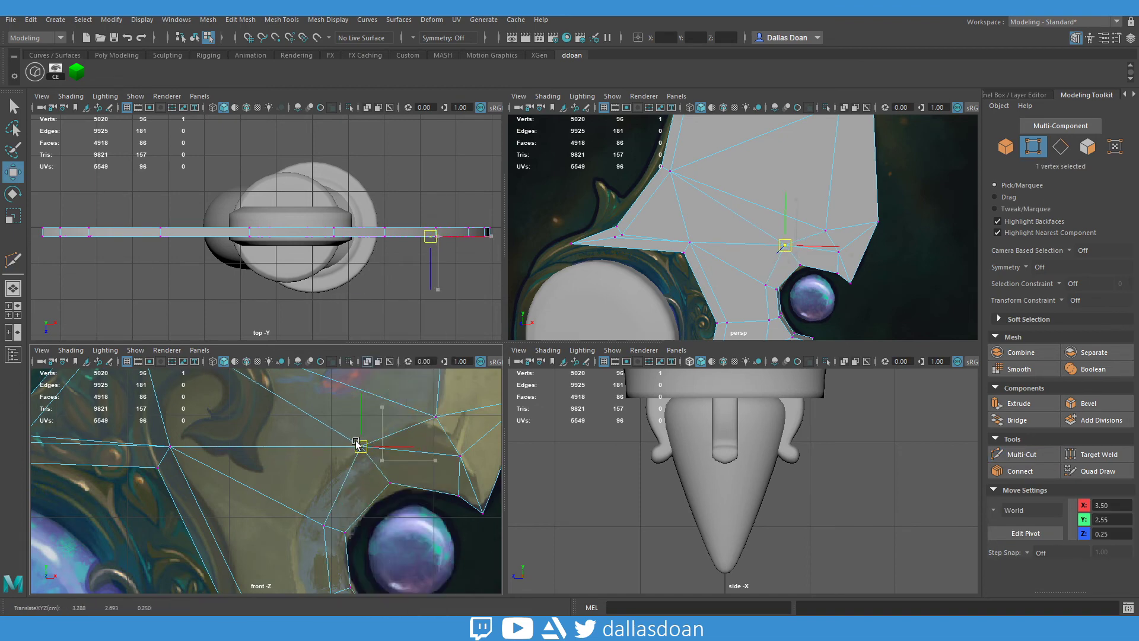
pyautogui.keyDown('alt'); pyautogui.moveTo(379, 463); pyautogui.dragTo(364, 461, button='middle'); pyautogui.keyUp('alt')
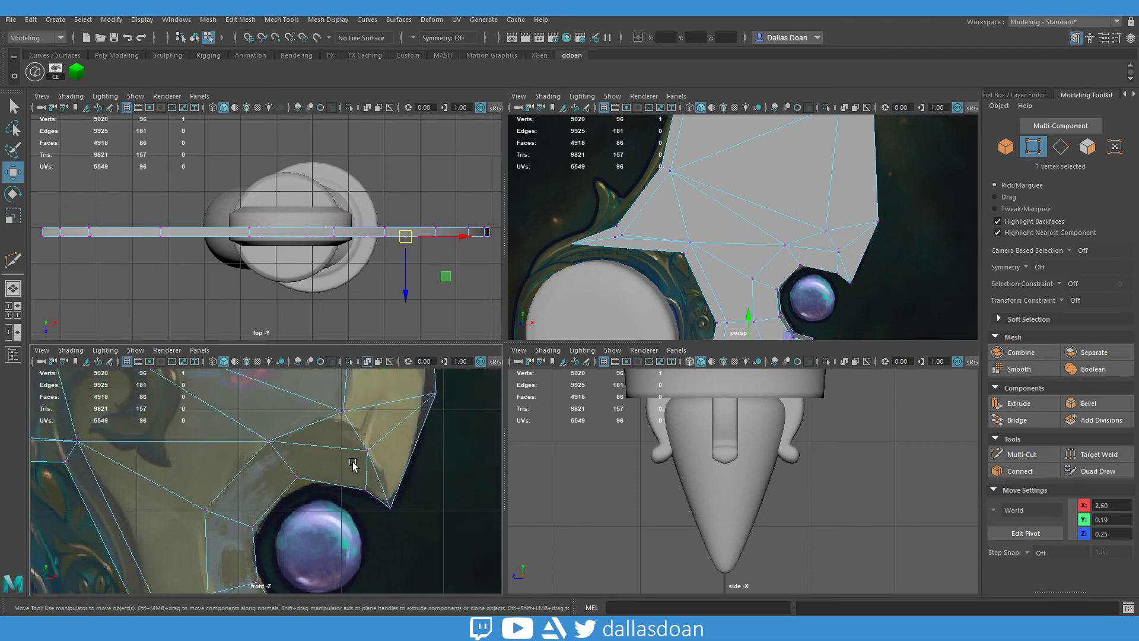
pyautogui.scroll(3, 374, 466)
pyautogui.click(384, 469)
pyautogui.scroll(-3, 374, 483)
pyautogui.scroll(3, 374, 484)
pyautogui.moveTo(757, 320)
pyautogui.keyDown('alt'); pyautogui.mouseDown()
pyautogui.moveTo(773, 204)
pyautogui.moveTo(753, 249)
pyautogui.moveTo(835, 219)
pyautogui.moveTo(783, 233)
pyautogui.mouseUp(); pyautogui.keyUp('alt')
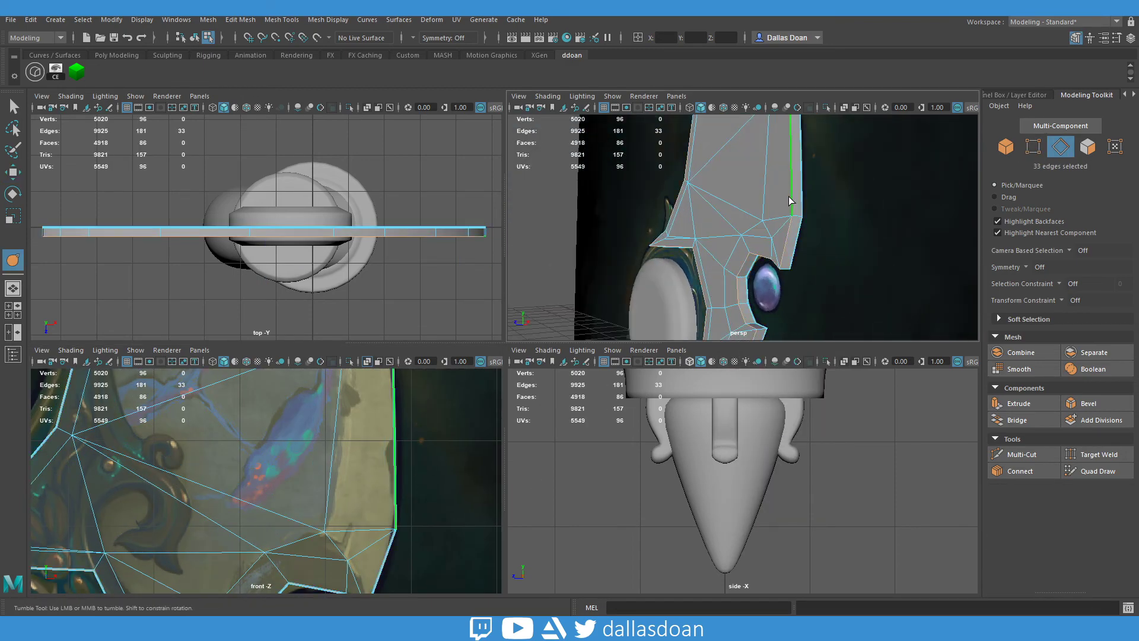
# Convert the blade's border edges to vertices and merge the overlapping ones.
pyautogui.press('w')
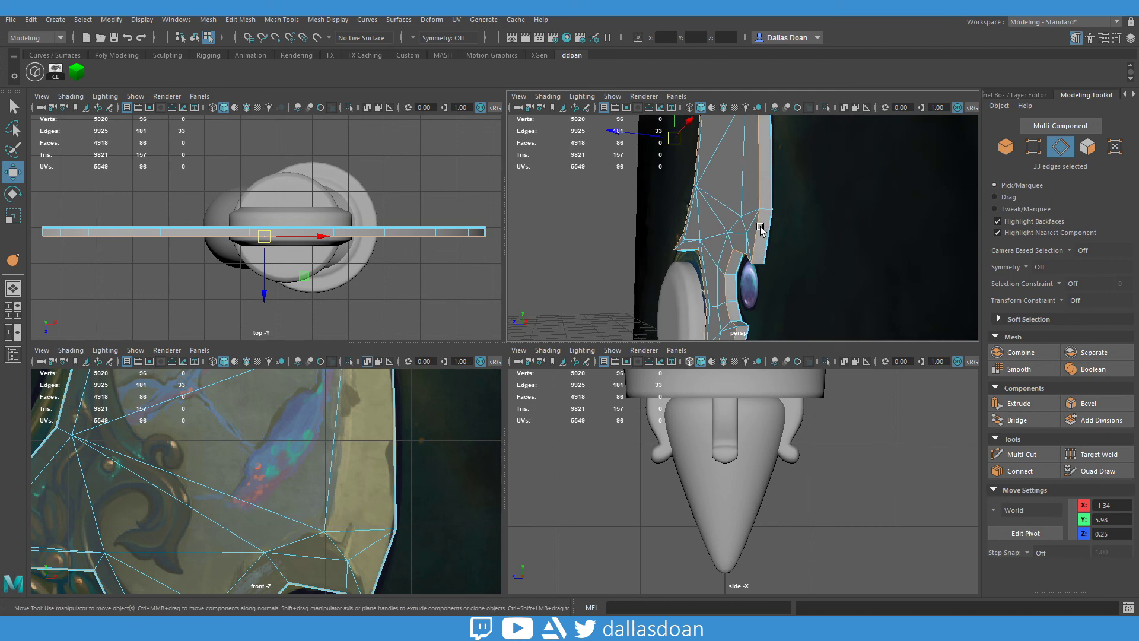
pyautogui.keyDown('alt'); pyautogui.moveTo(783, 233); pyautogui.dragTo(667, 181); pyautogui.keyUp('alt')
pyautogui.keyDown('ctrl'); pyautogui.moveTo(779, 252); pyautogui.dragTo(779, 228, button='right'); pyautogui.keyUp('ctrl')
pyautogui.keyDown('alt'); pyautogui.moveTo(780, 238); pyautogui.dragTo(849, 172); pyautogui.keyUp('alt')
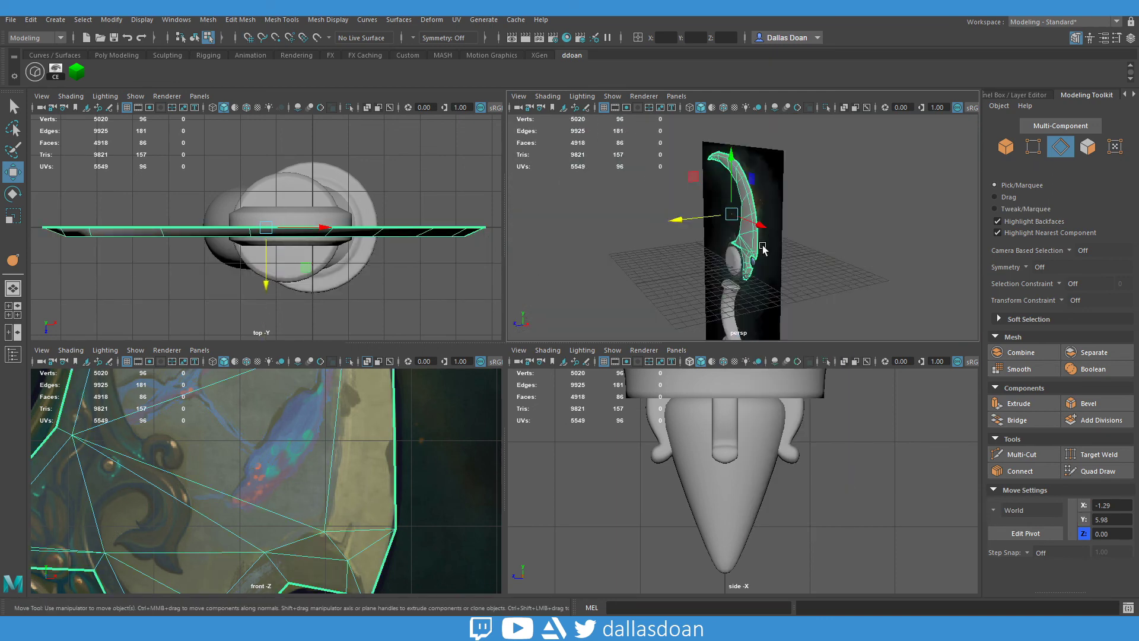
pyautogui.keyDown('shift'); pyautogui.moveTo(849, 172); pyautogui.dragTo(896, 120, button='right'); pyautogui.keyUp('shift')
pyautogui.scroll(5, 712, 237)
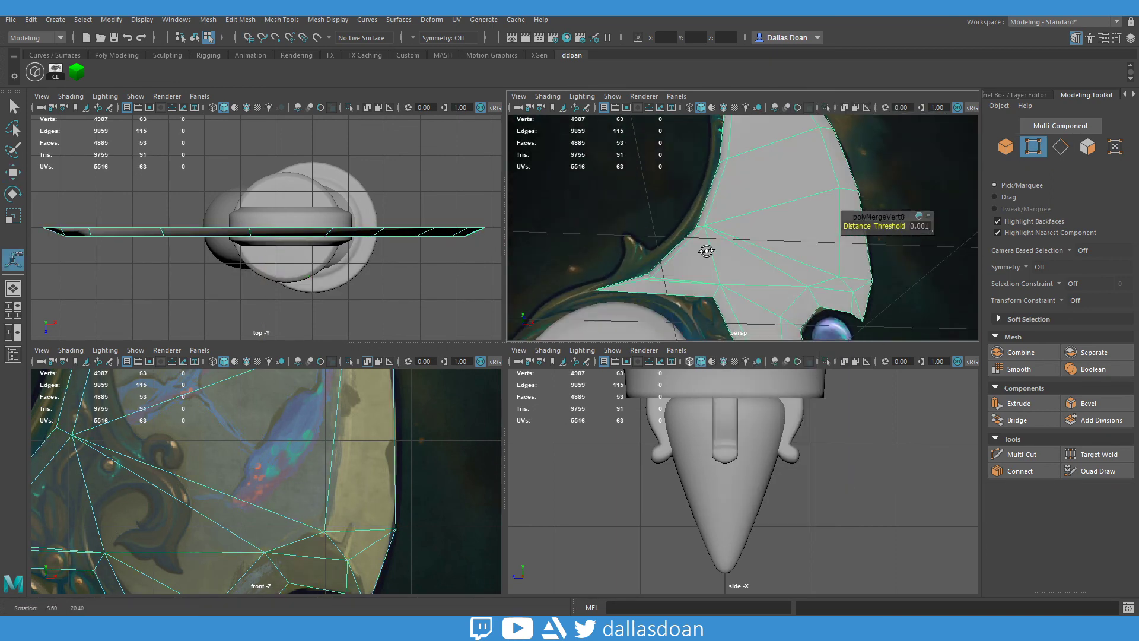
pyautogui.scroll(-5, 279, 451)
# Inspect the merged edge, preview the blade smoothed, and clear the selection.
pyautogui.moveTo(279, 451); pyautogui.dragTo(318, 437, button='middle')
pyautogui.press('w')
pyautogui.moveTo(805, 254)
pyautogui.keyDown('alt'); pyautogui.mouseDown()
pyautogui.moveTo(740, 298)
pyautogui.moveTo(683, 249)
pyautogui.mouseUp(); pyautogui.keyUp('alt')
pyautogui.hotkey('ctrl', 'z')
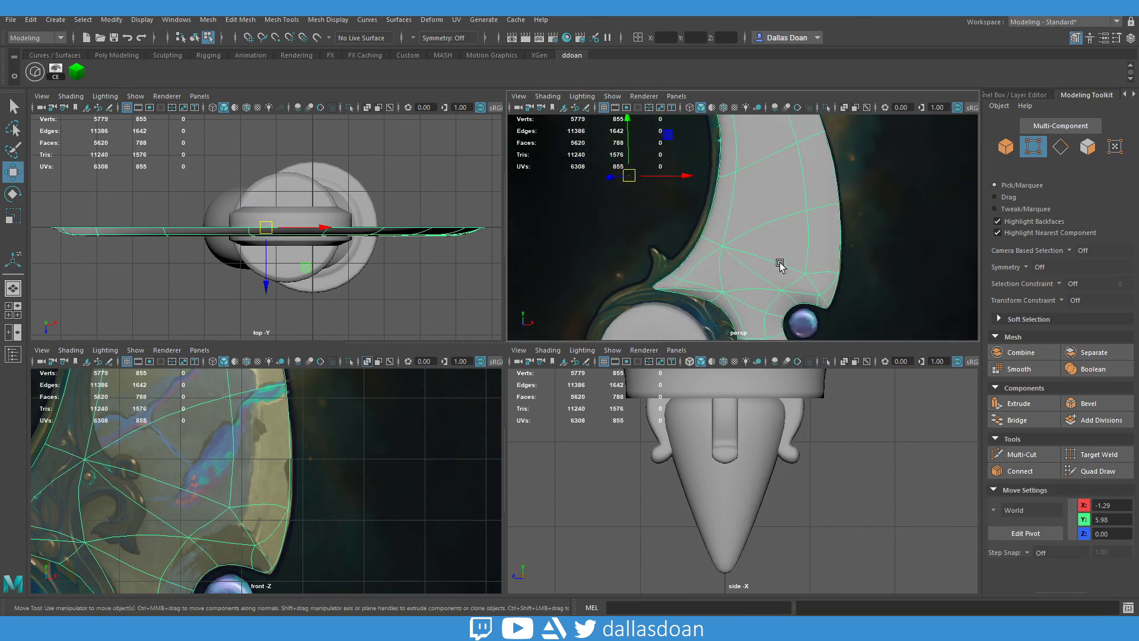
pyautogui.scroll(-5, 378, 436)
pyautogui.click(378, 436)
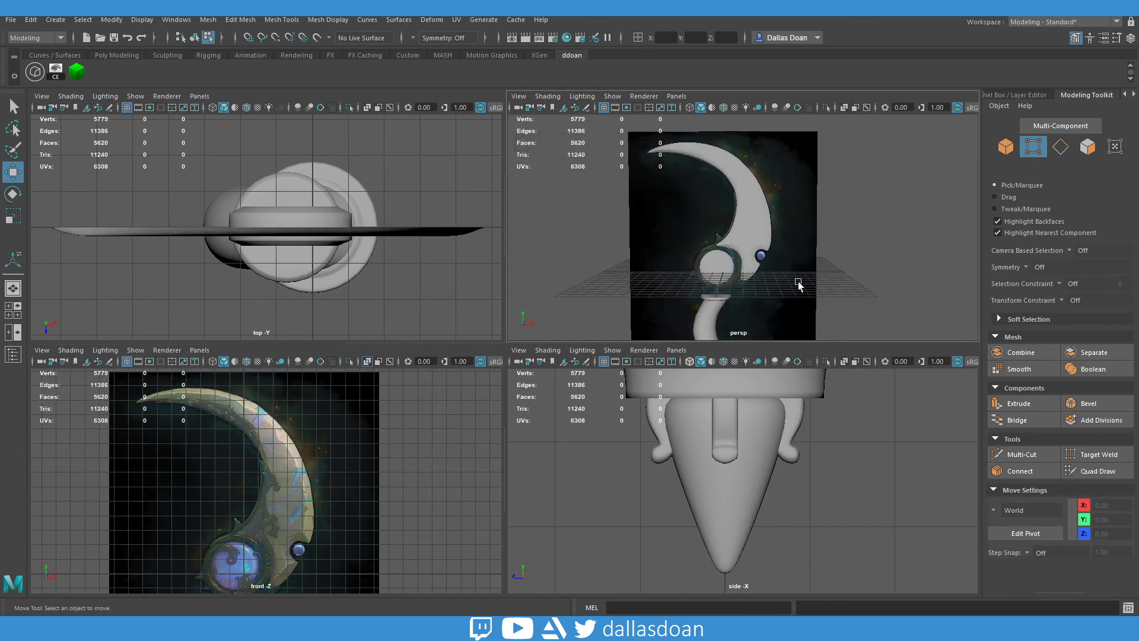